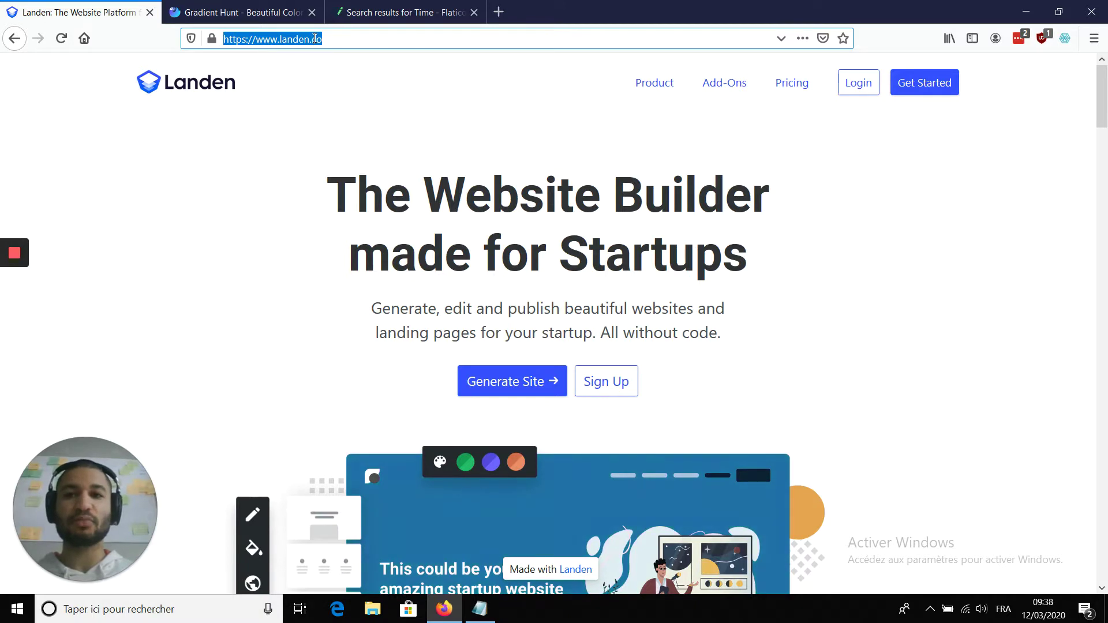
- Start the Landen site generator and choose Full Site as the kind of website
click(694, 312)
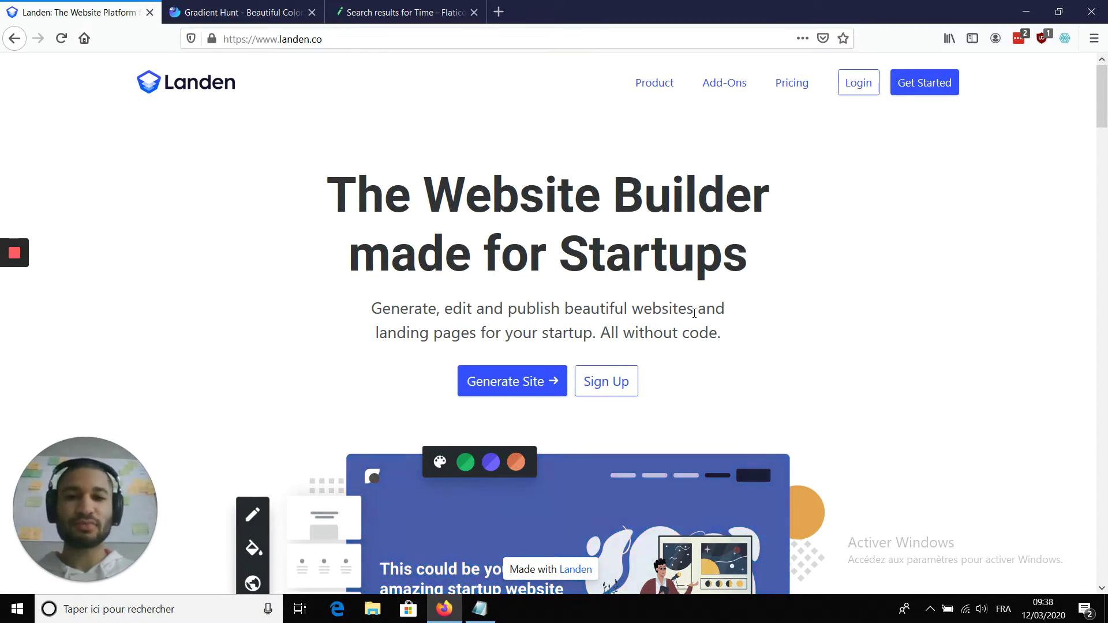
click(505, 381)
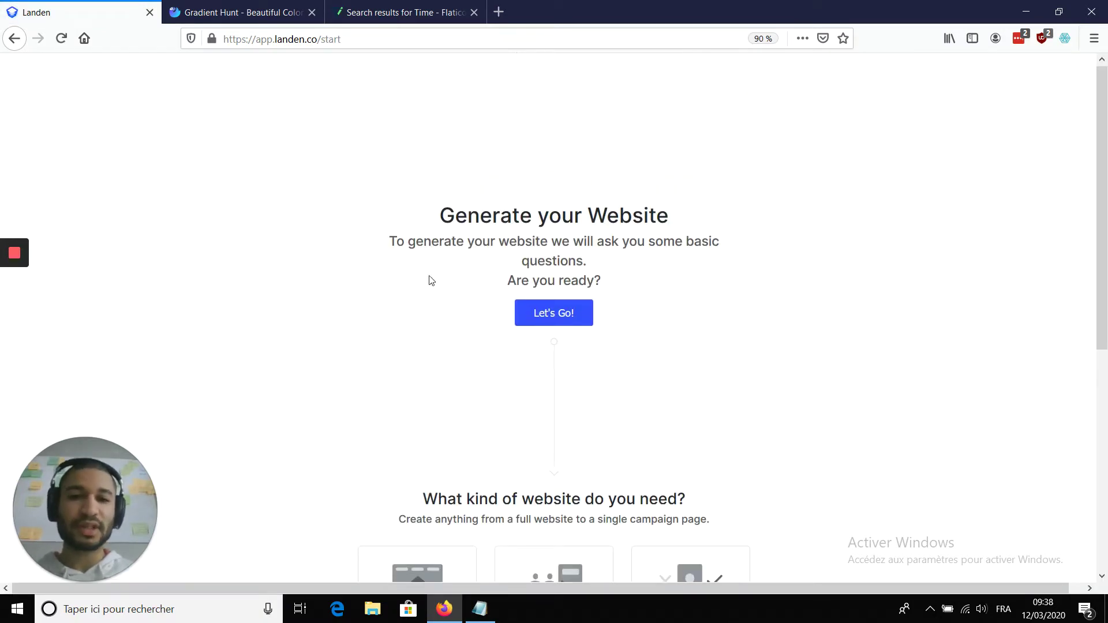
click(571, 316)
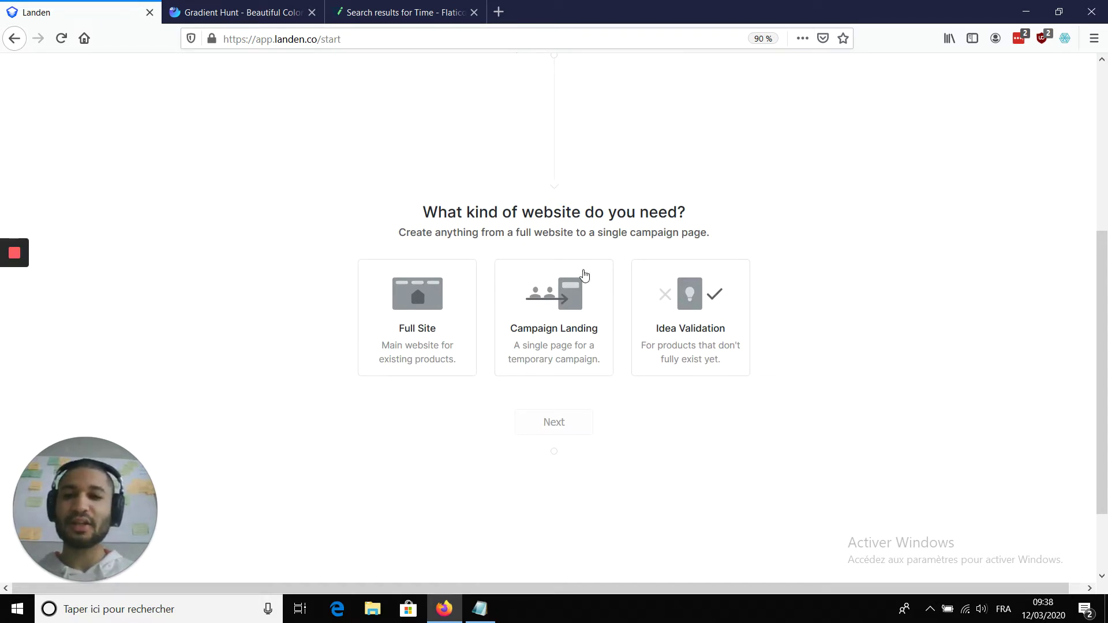
click(422, 315)
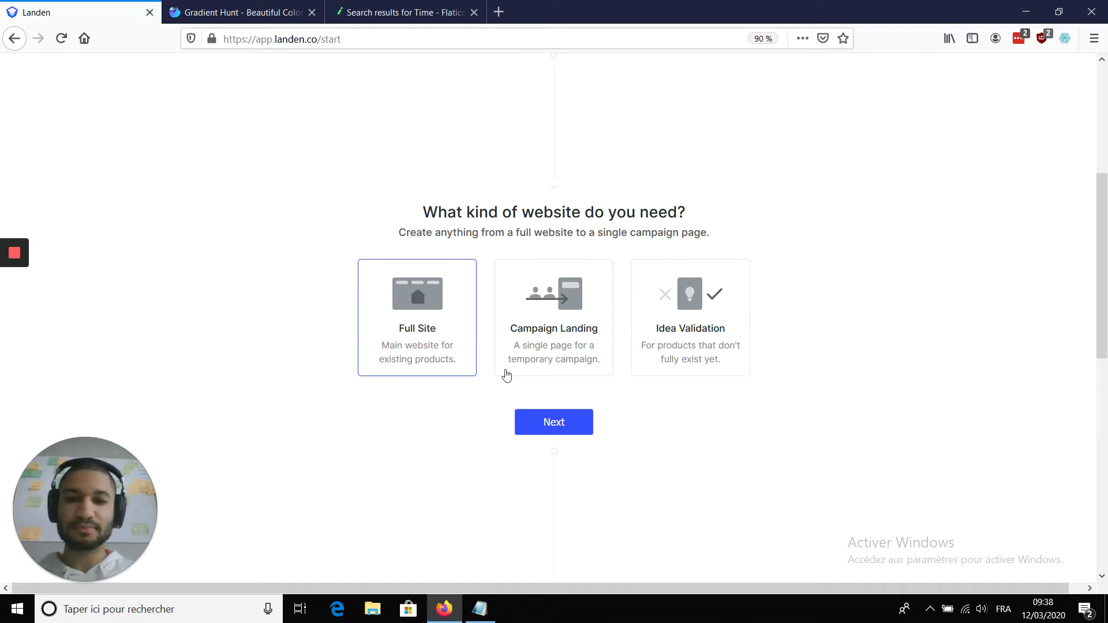
click(539, 422)
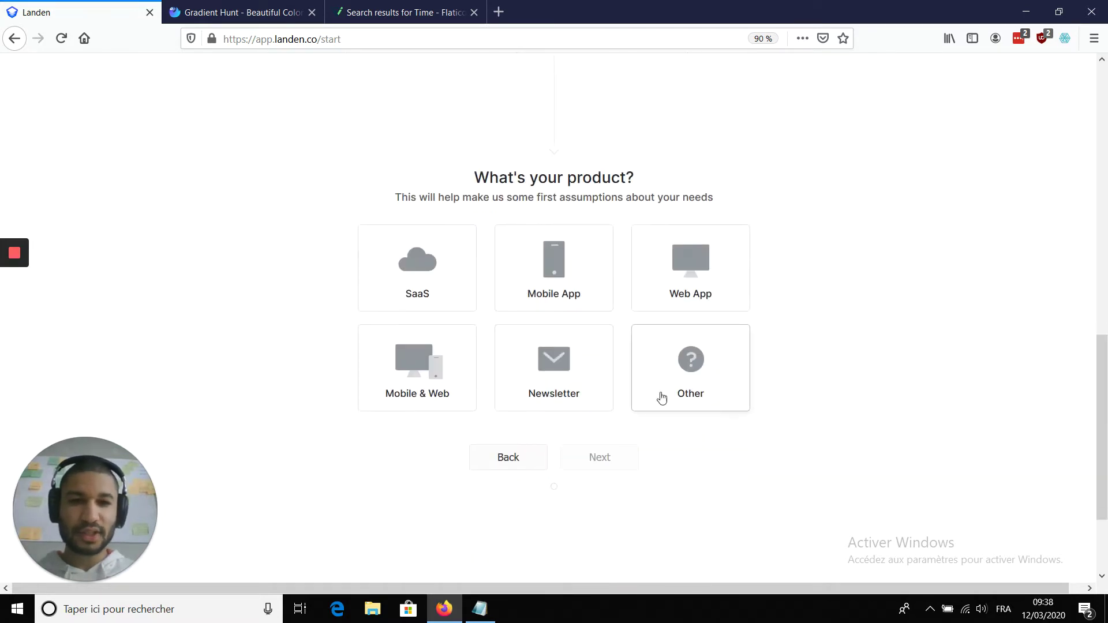
- Set the product type to Mobile App, look over the preview, and continue to the art direction
click(565, 272)
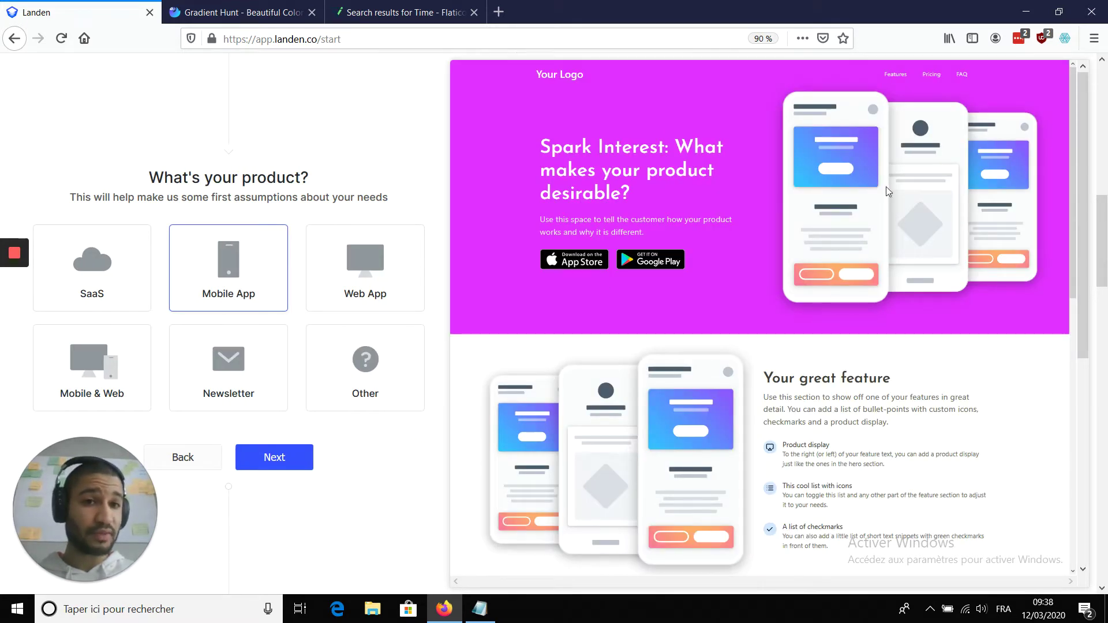
scroll(678, 321, down, 8)
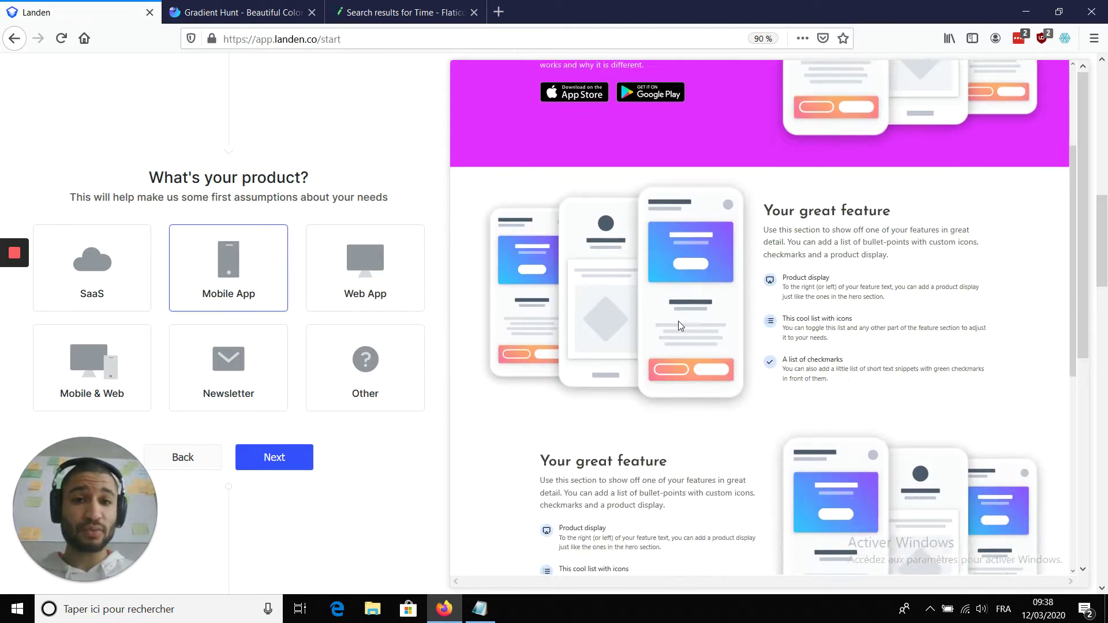
scroll(678, 325, up, 10)
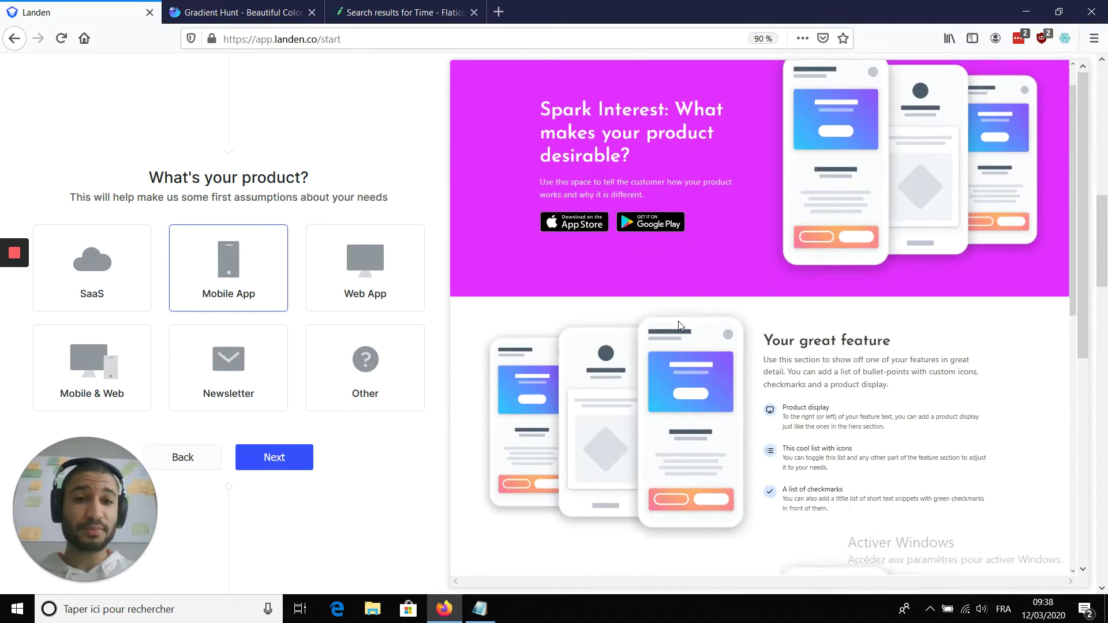
click(274, 457)
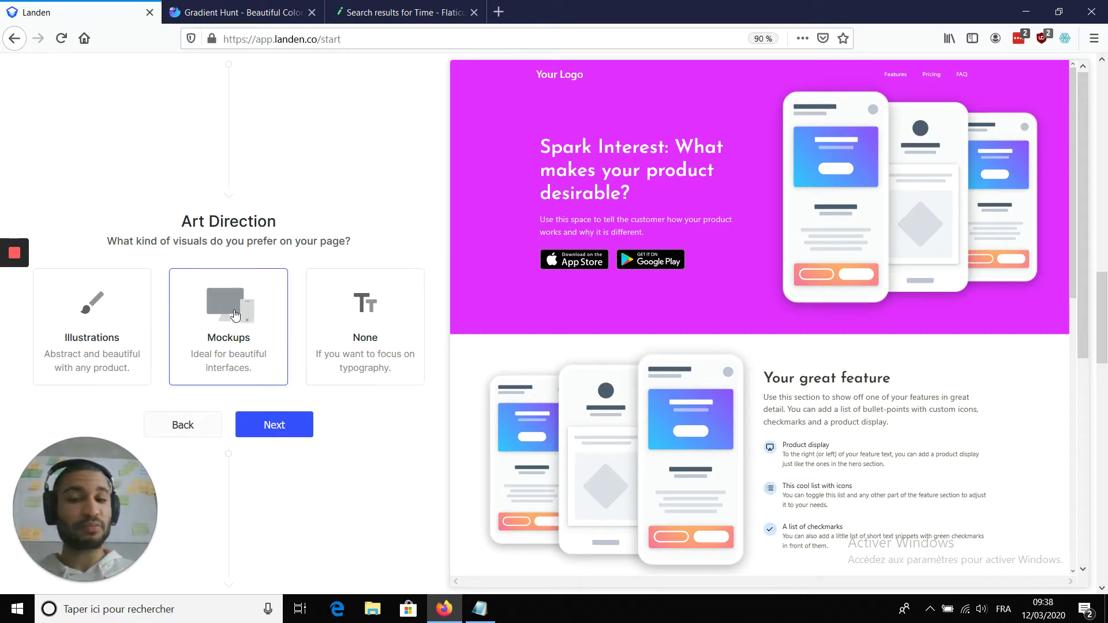
- Try Illustrations as the art direction with the Undraw illustration set
click(140, 322)
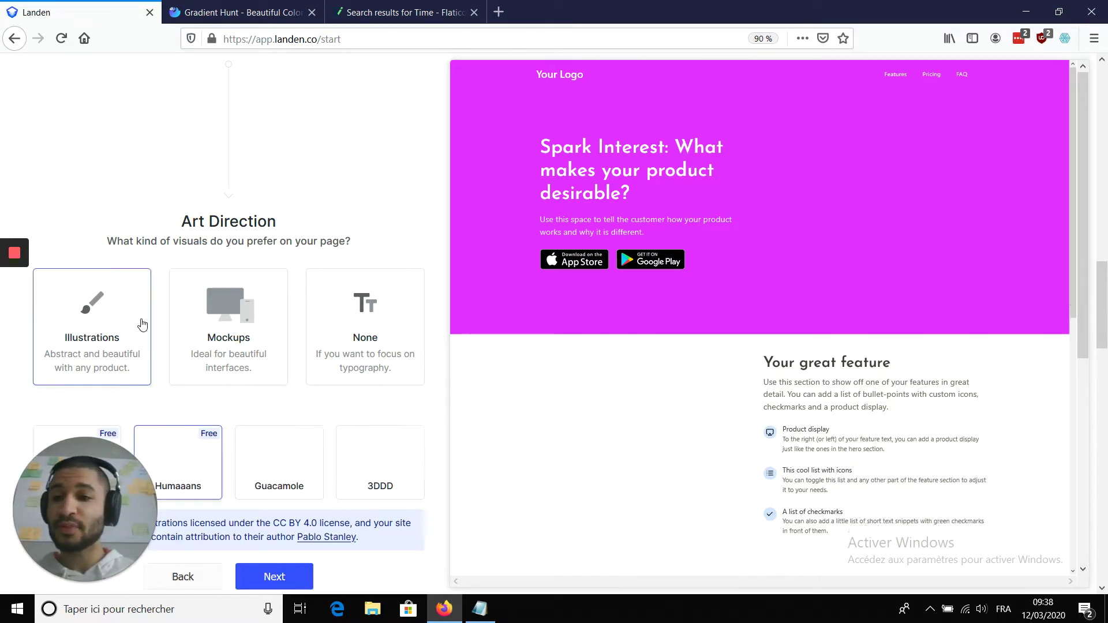
click(114, 440)
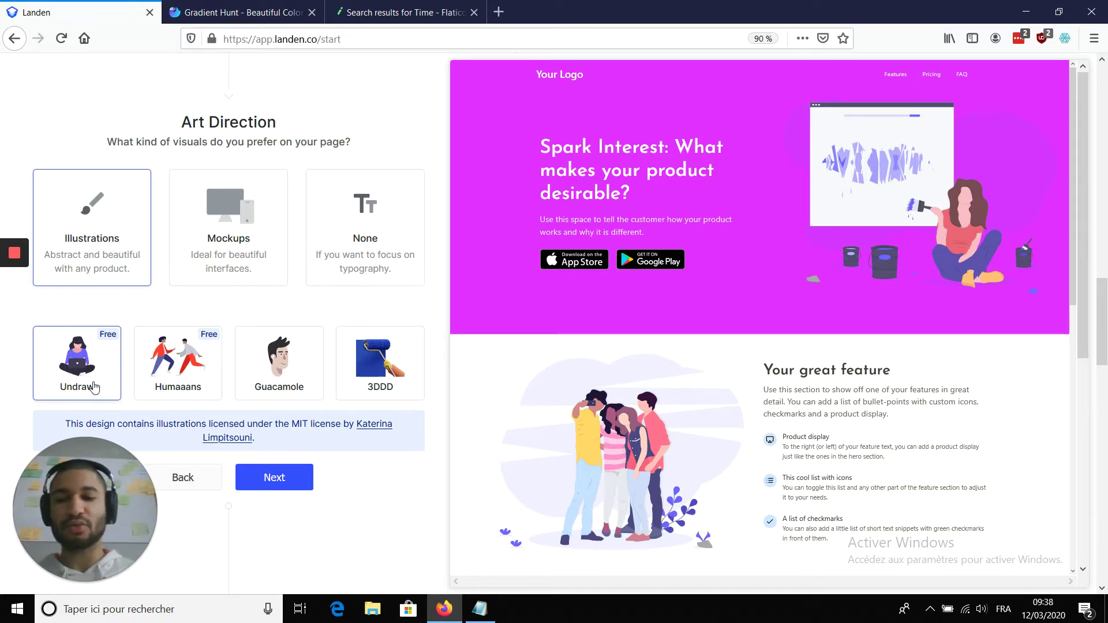
- Visit undraw.co in a new browser tab, read its overview, and view its illustration library
click(498, 12)
text(u)
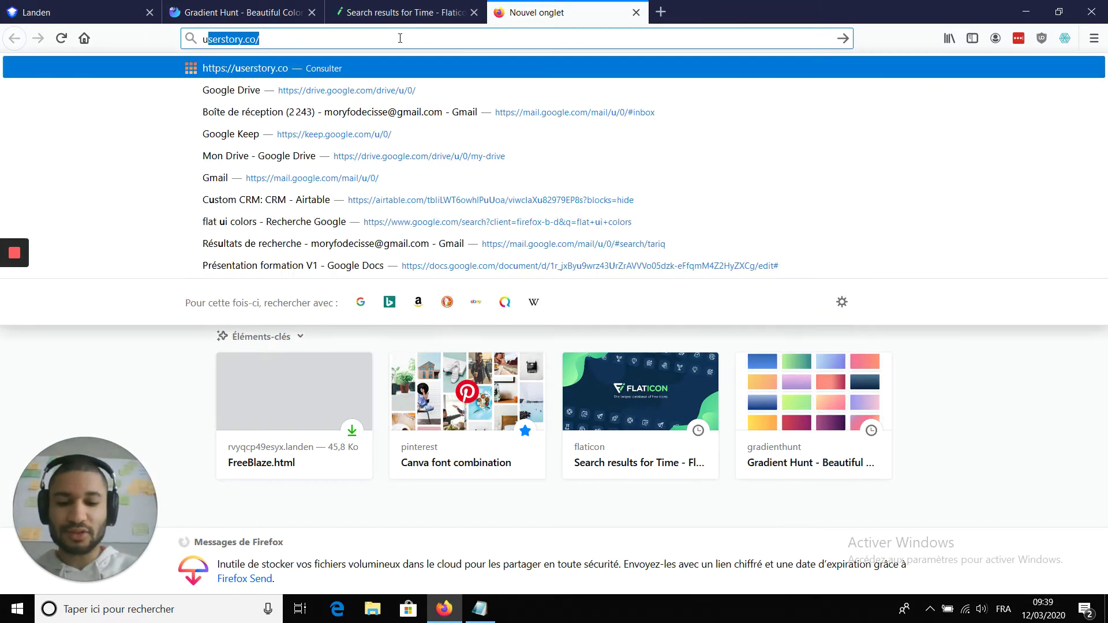
text(ndraw.co)
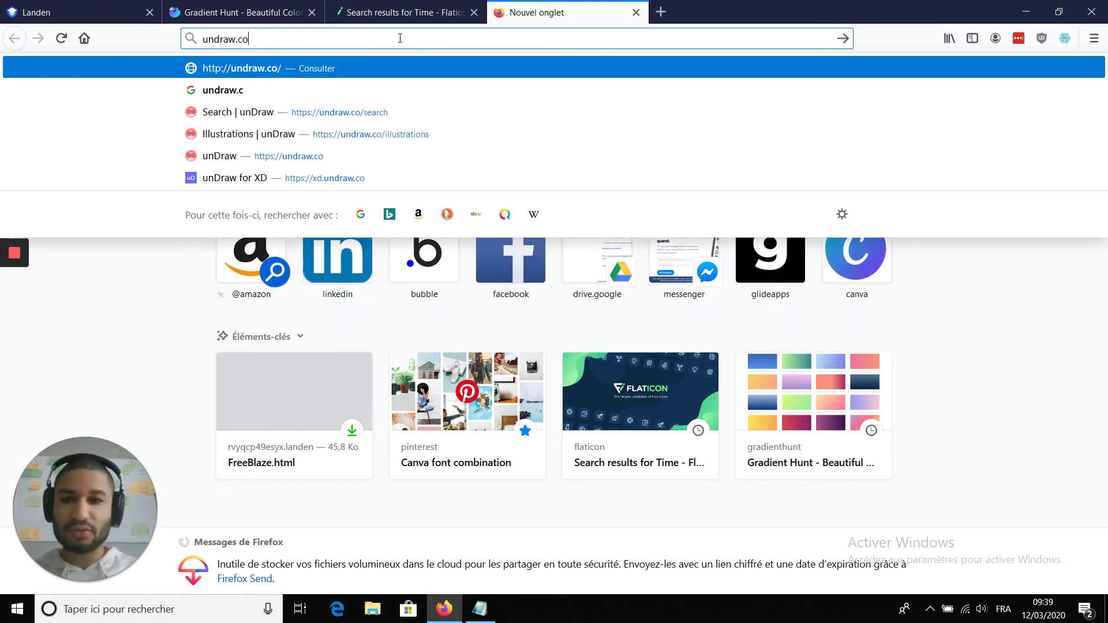
key(Return)
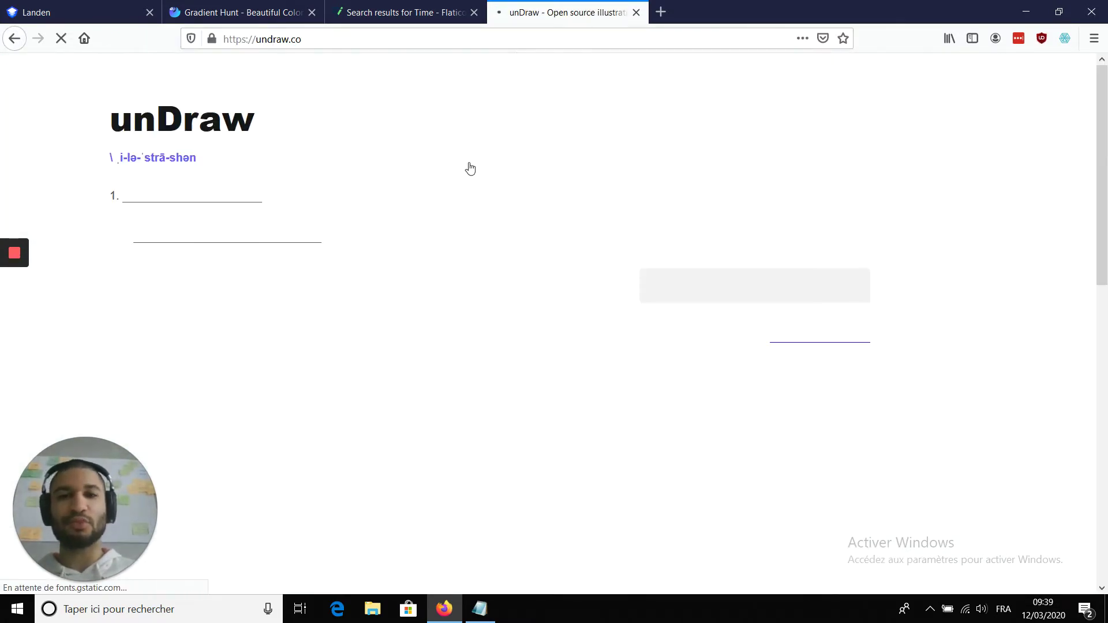
scroll(441, 233, down, 5)
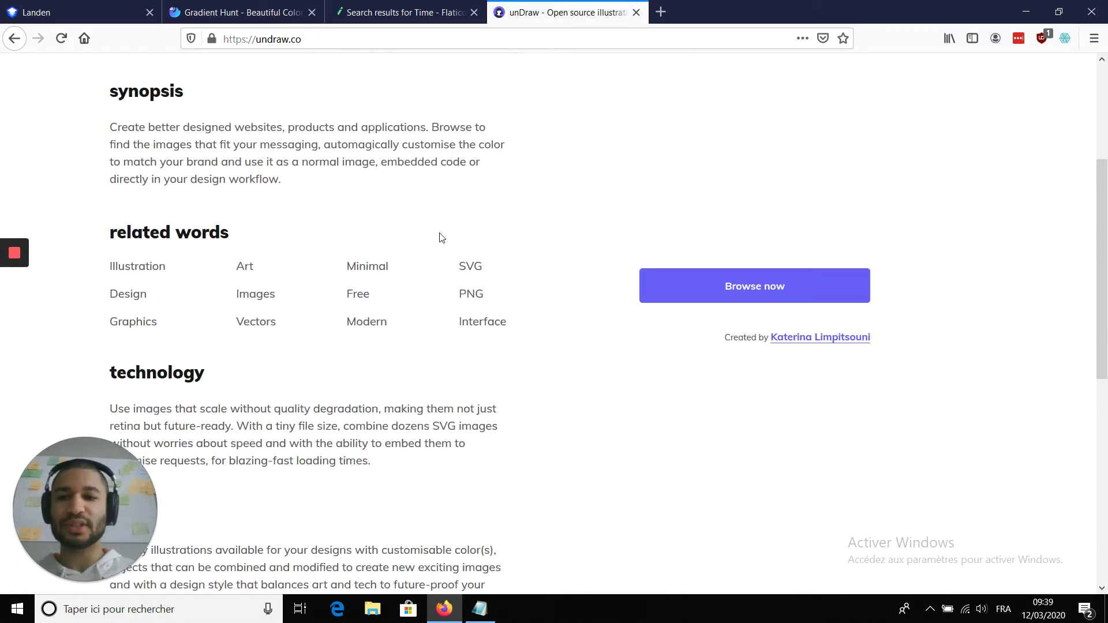
scroll(379, 243, down, 6)
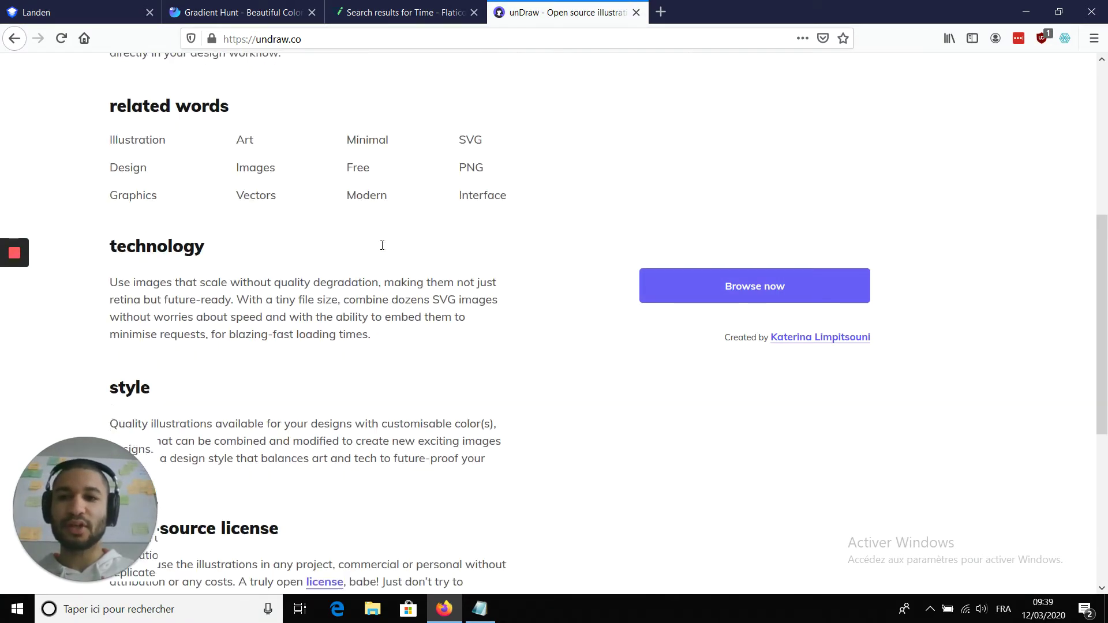
scroll(382, 249, up, 11)
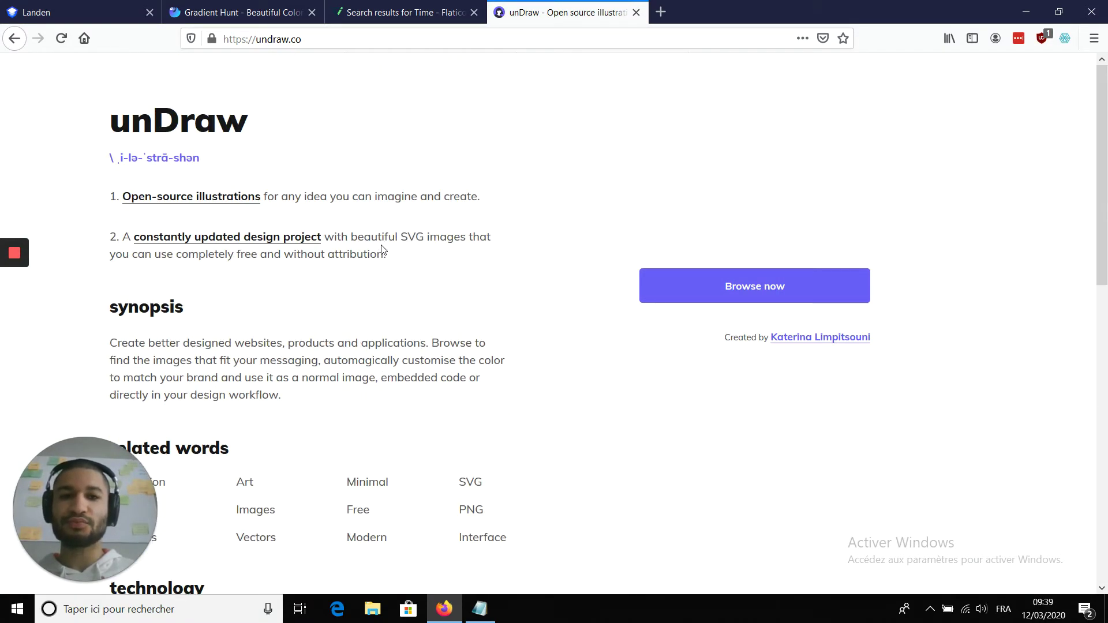
click(676, 293)
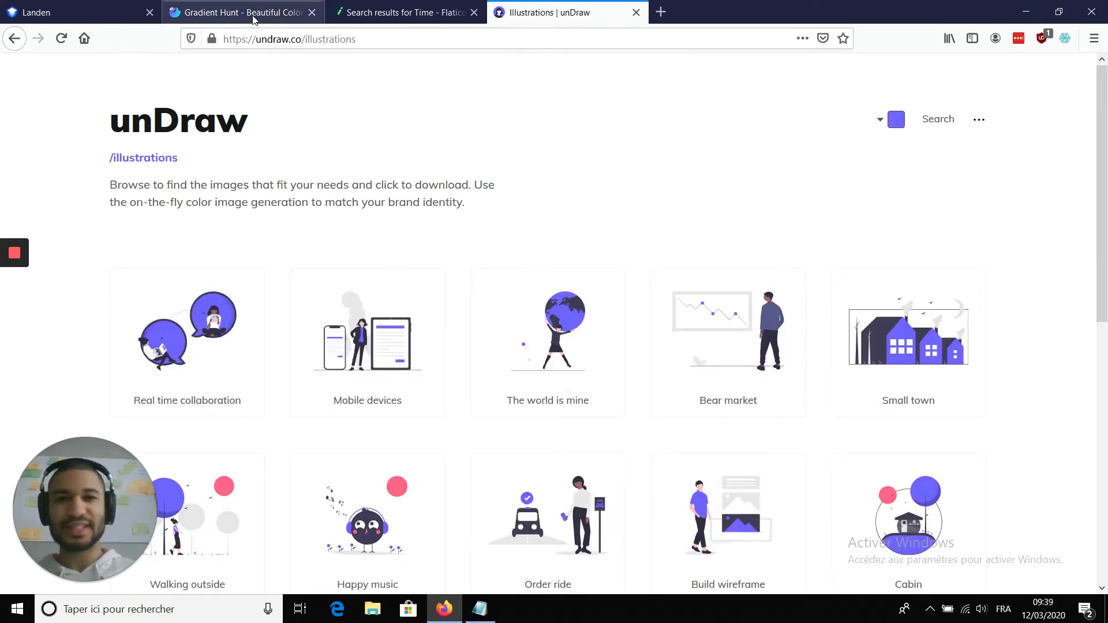
- Return to the Landen generator, set the art direction to Mockups, and continue to fonts and colors
click(85, 17)
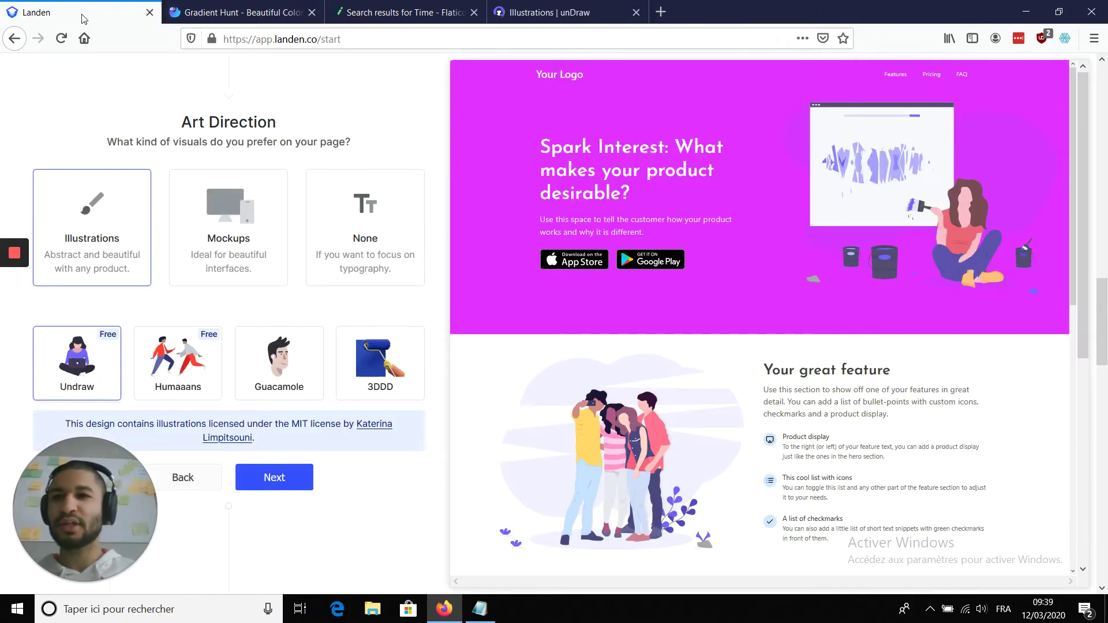
click(202, 229)
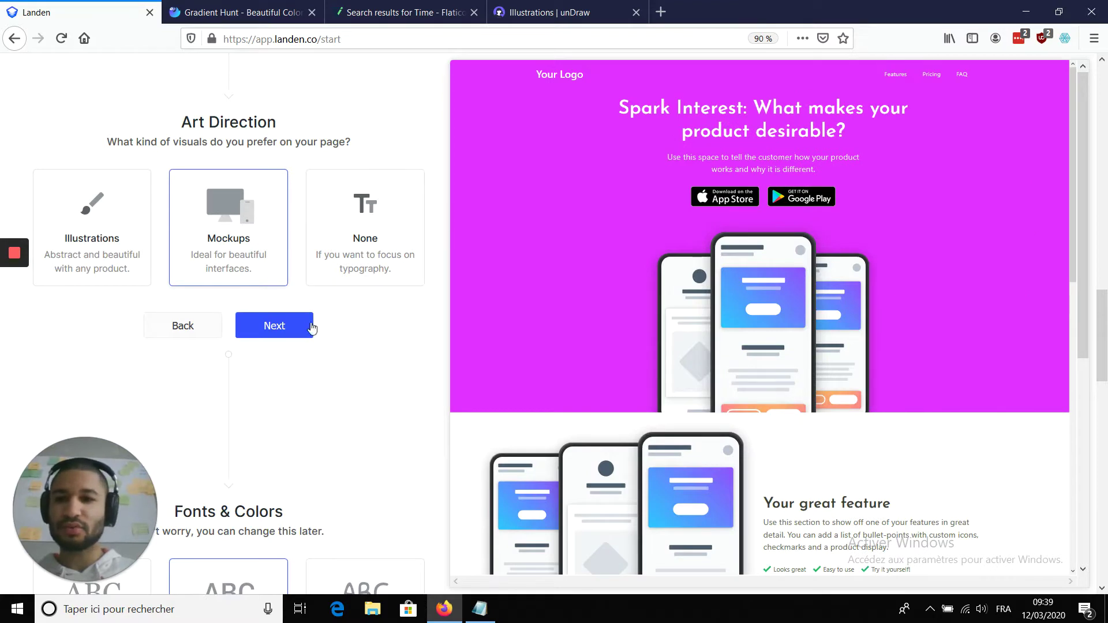
click(294, 330)
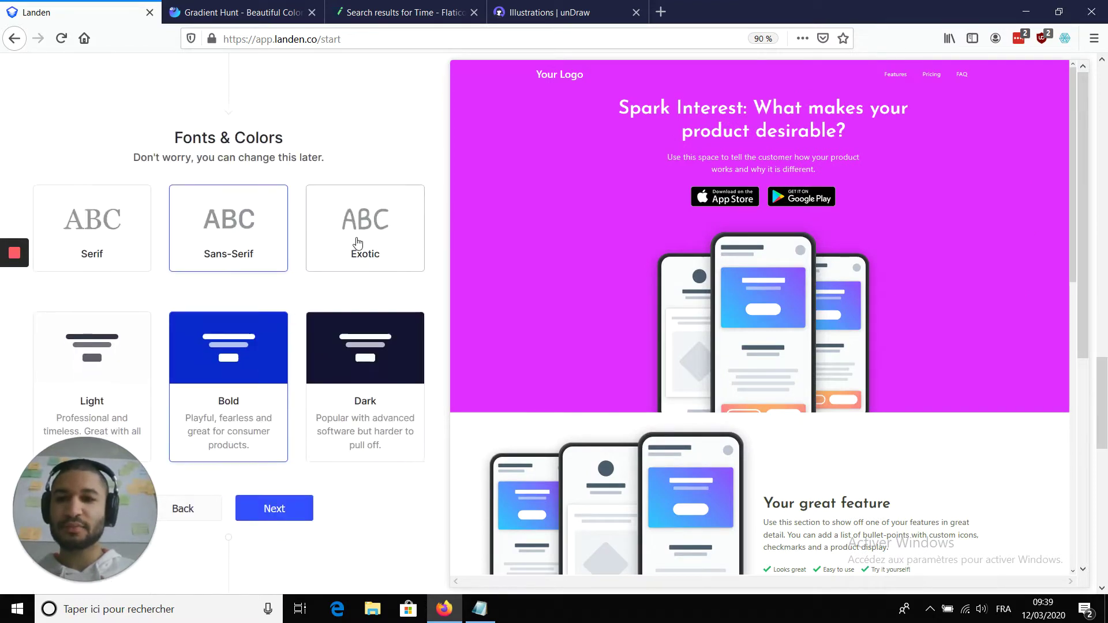
- Try the Exotic font style with the Dark and Light color themes
click(384, 347)
click(382, 245)
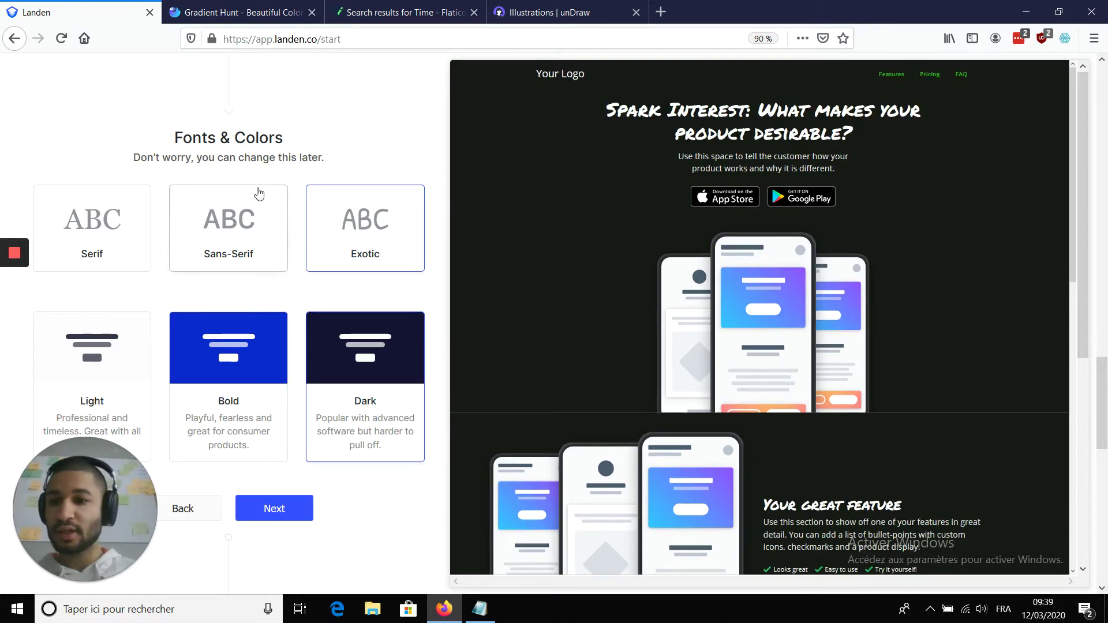
click(114, 353)
- Choose the Sans-Serif font, alternate between Bold and Dark until Bold gives a green color scheme, and continue to the content
click(256, 246)
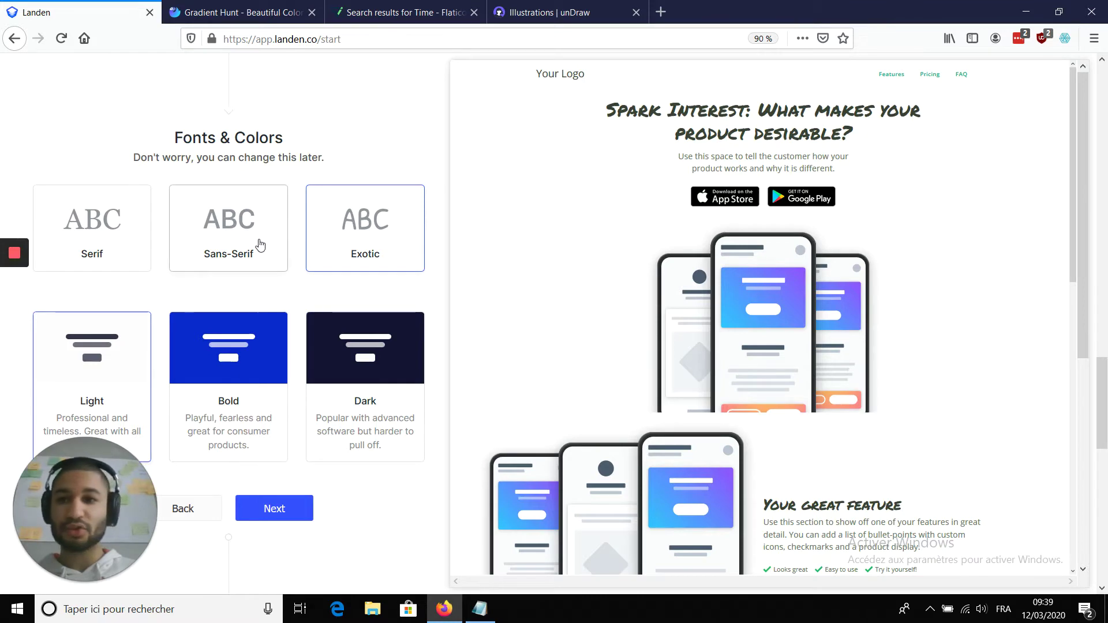
click(229, 381)
click(348, 385)
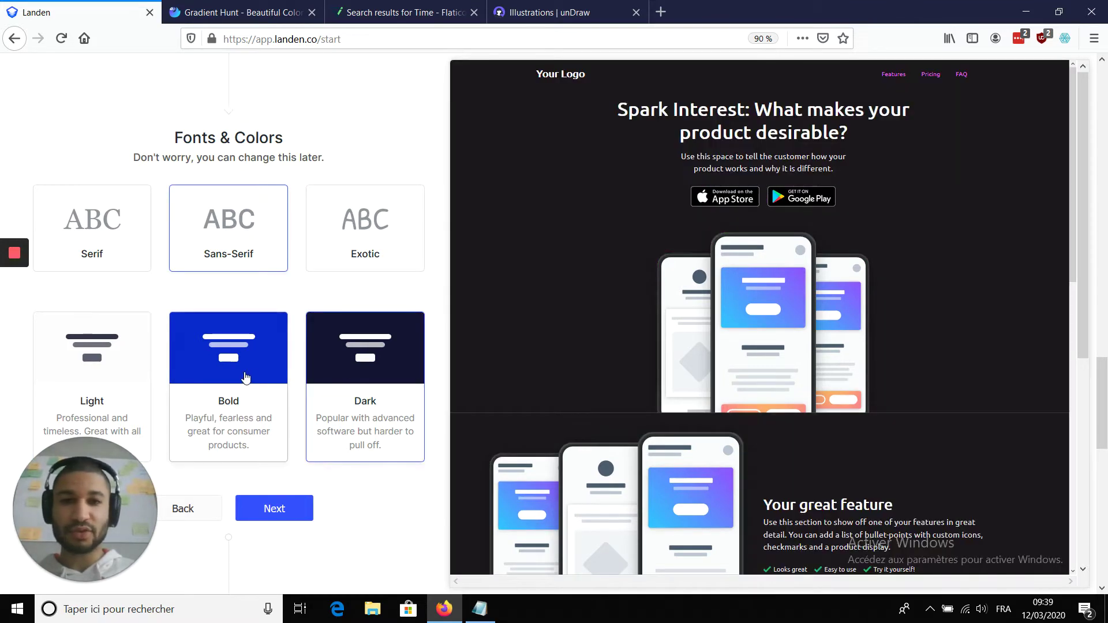
click(245, 377)
click(354, 364)
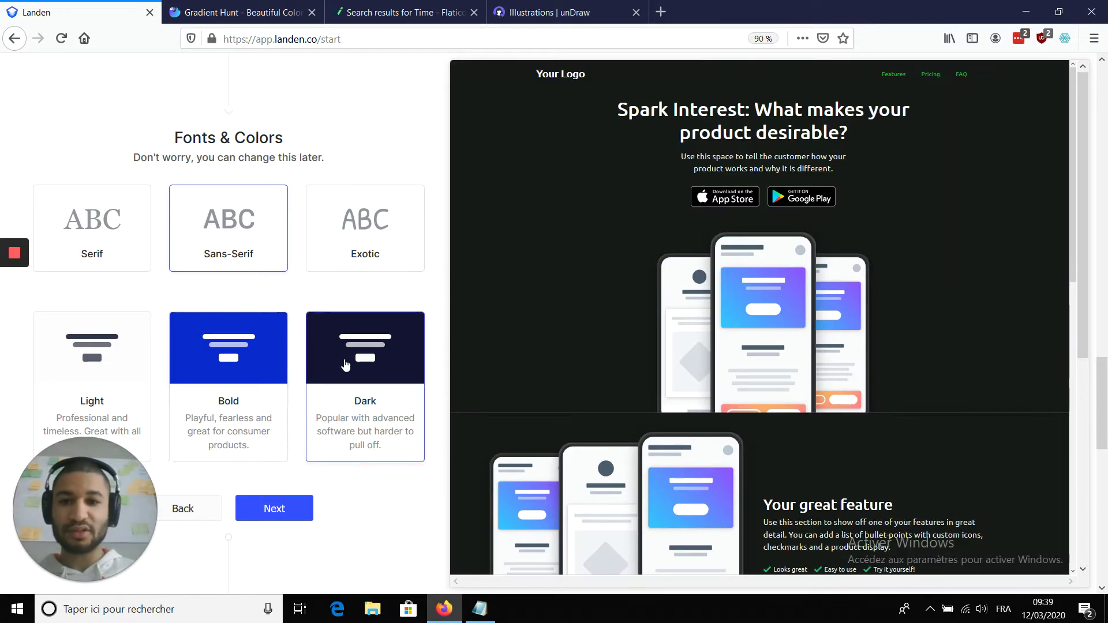
click(249, 365)
click(311, 365)
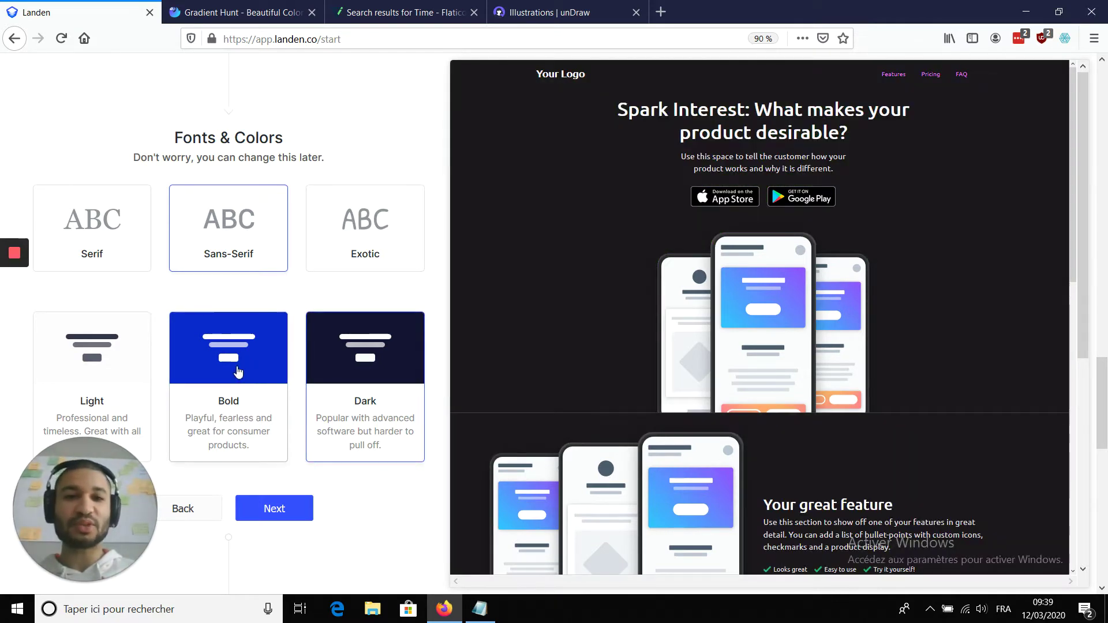
click(238, 372)
scroll(333, 283, down, 3)
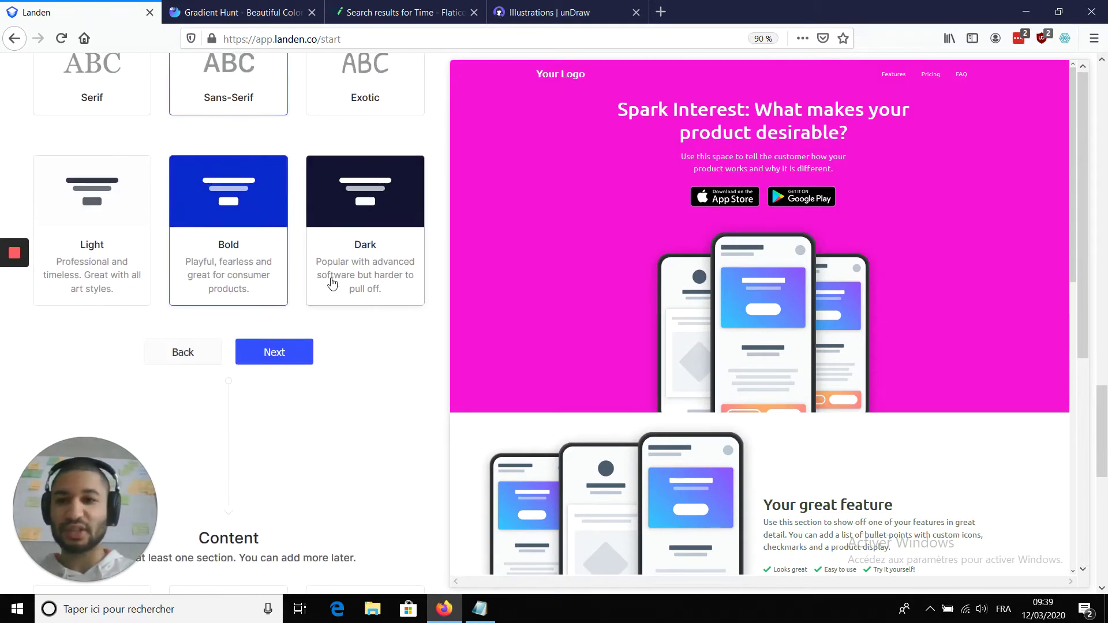
click(333, 283)
click(240, 270)
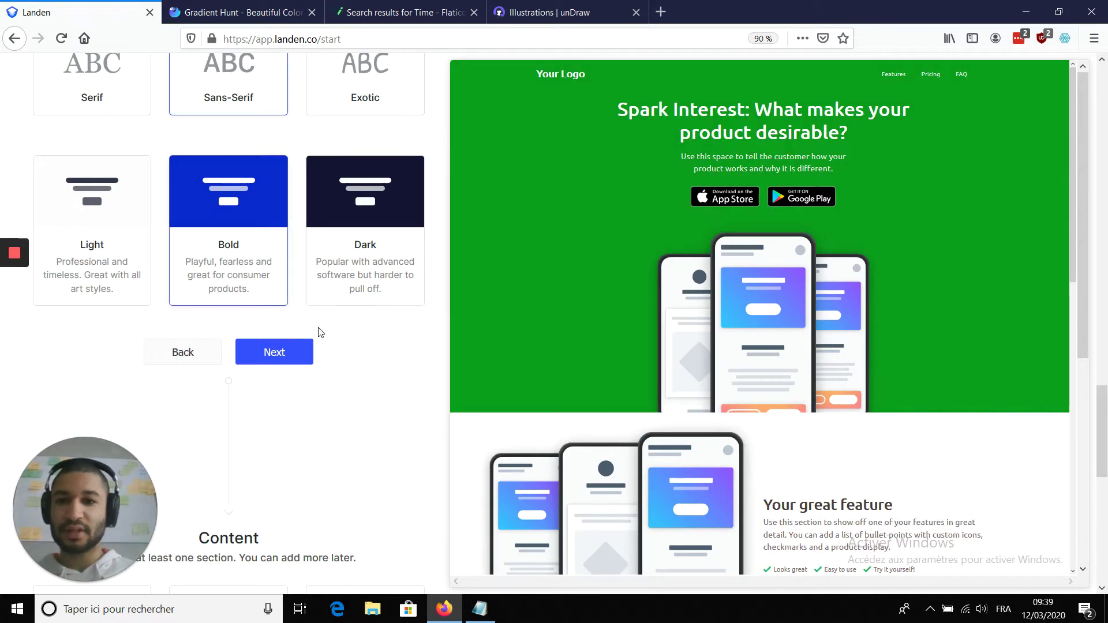
click(279, 353)
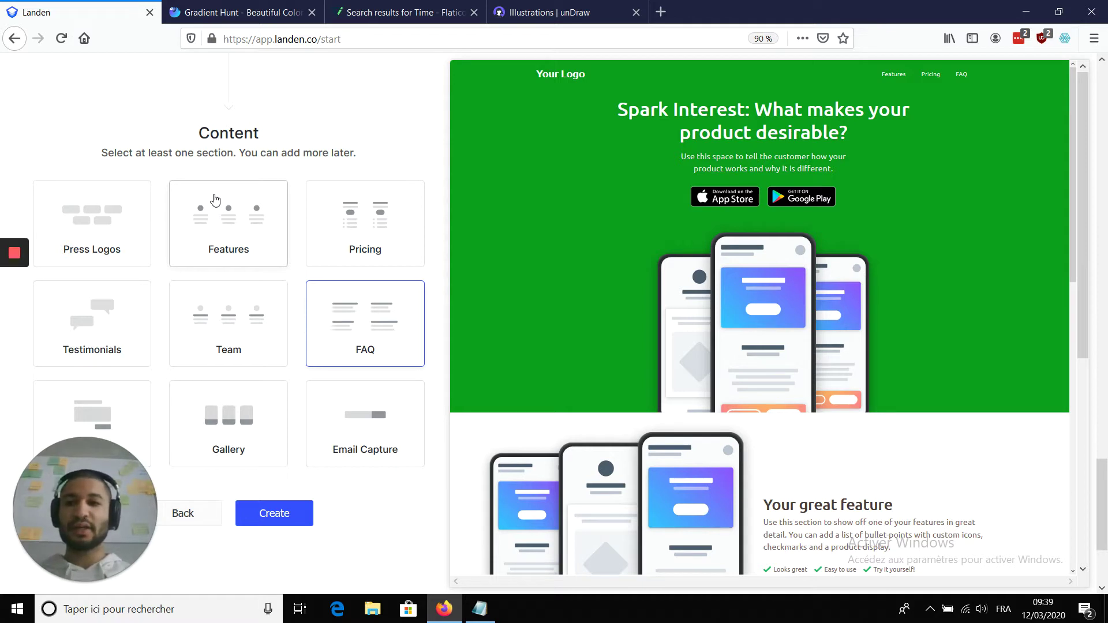
- Select Press Logos, Features, Team and Pricing as the content sections, and deselect FAQ
click(95, 237)
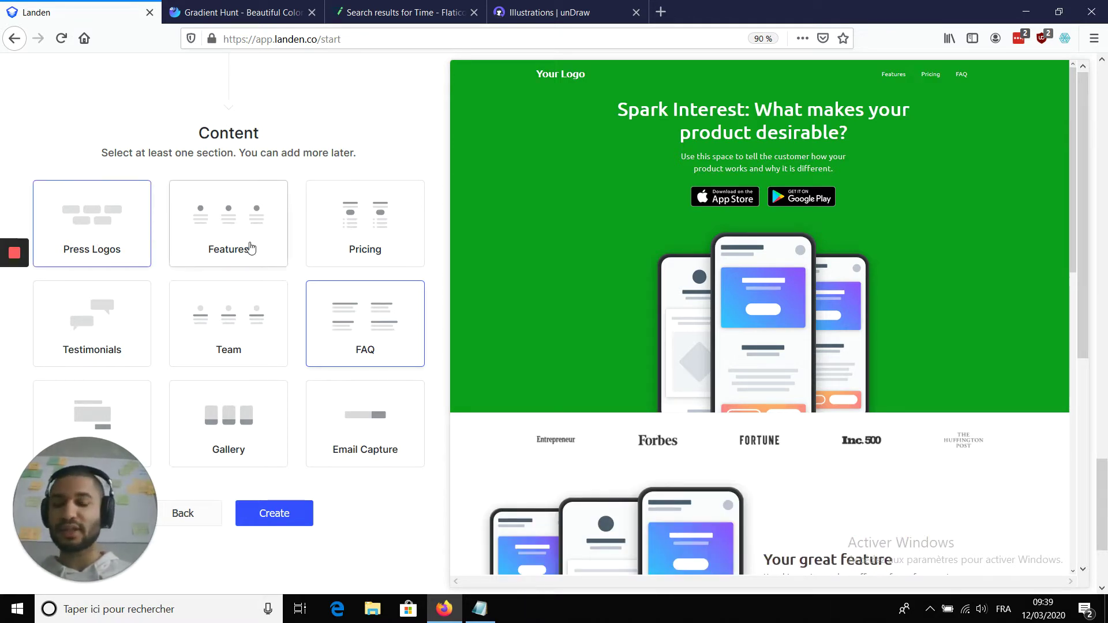
click(229, 222)
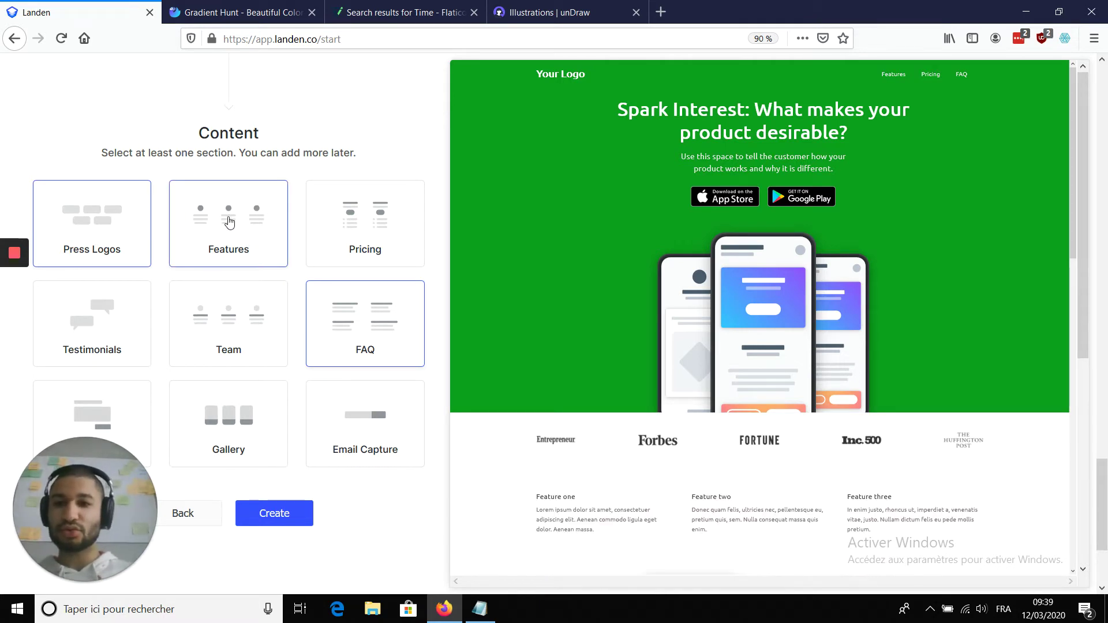
click(353, 319)
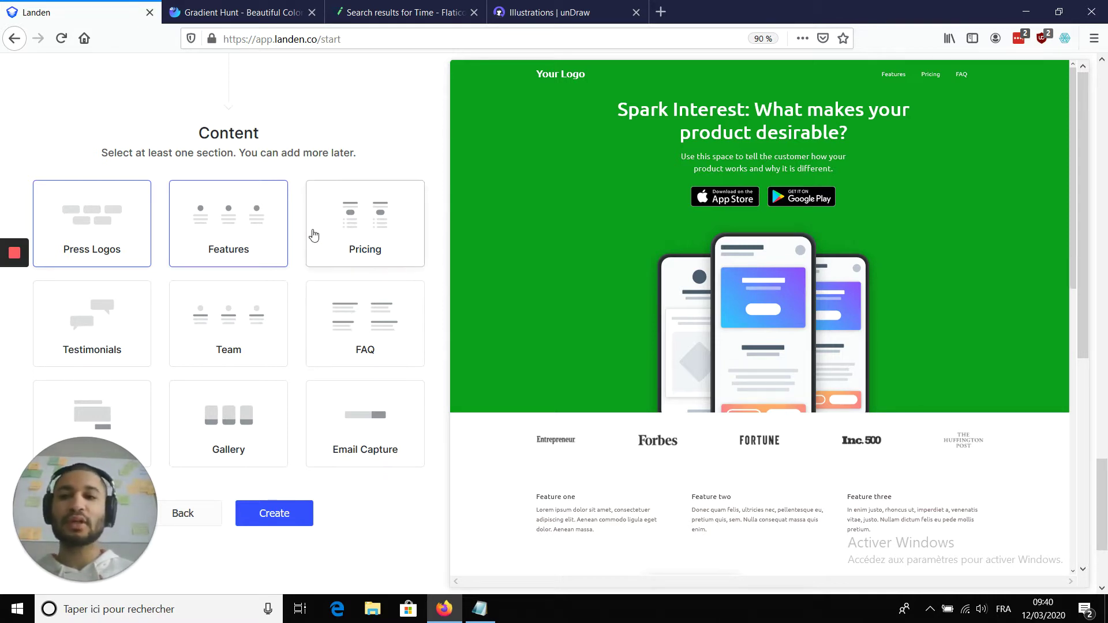
scroll(263, 330, down, 2)
scroll(262, 330, down, 2)
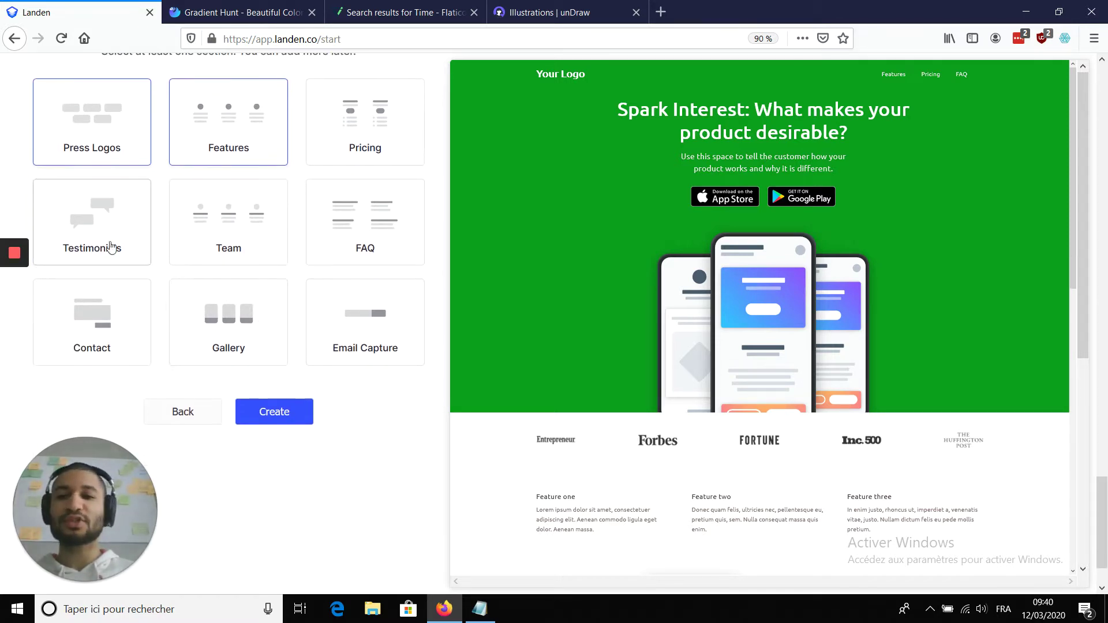
click(242, 234)
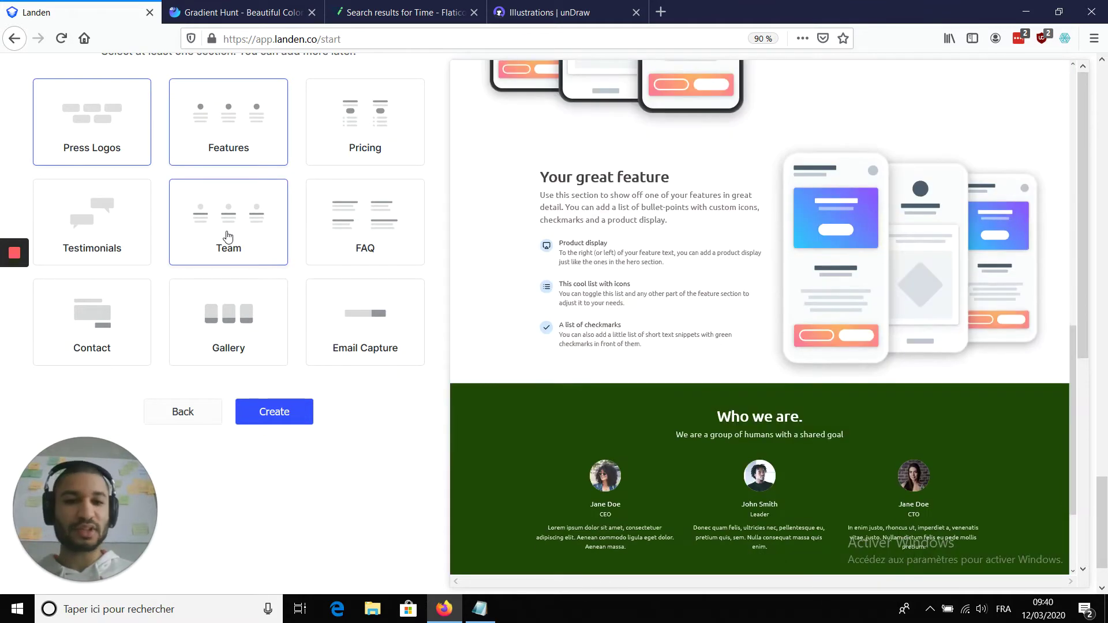
click(368, 127)
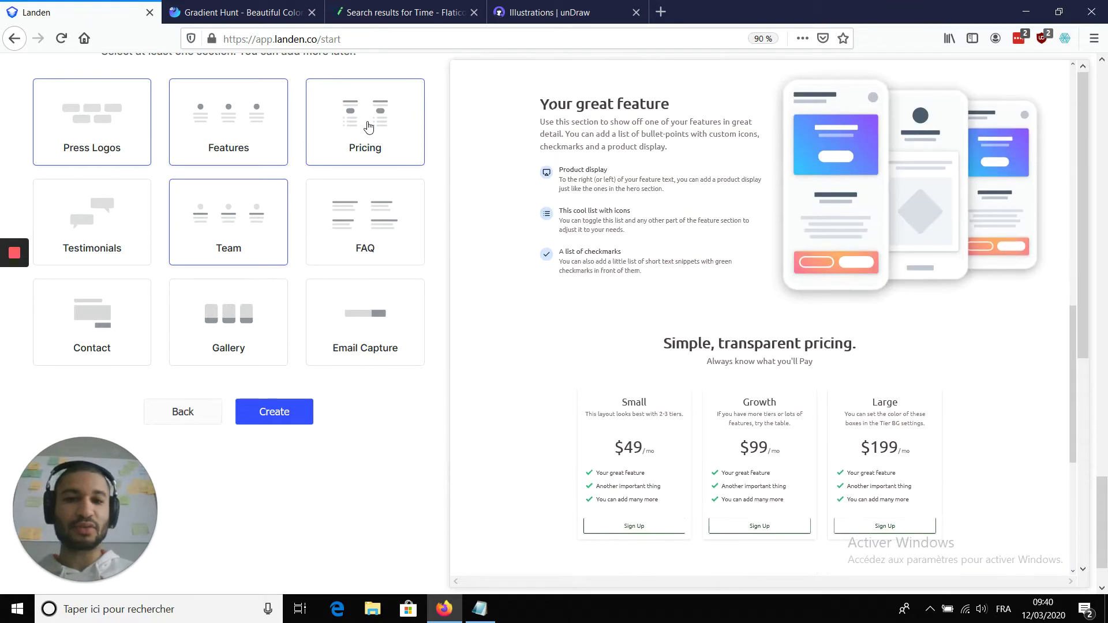
- Add the Gallery and Contact sections to the content, review the page preview, and create the website
click(228, 324)
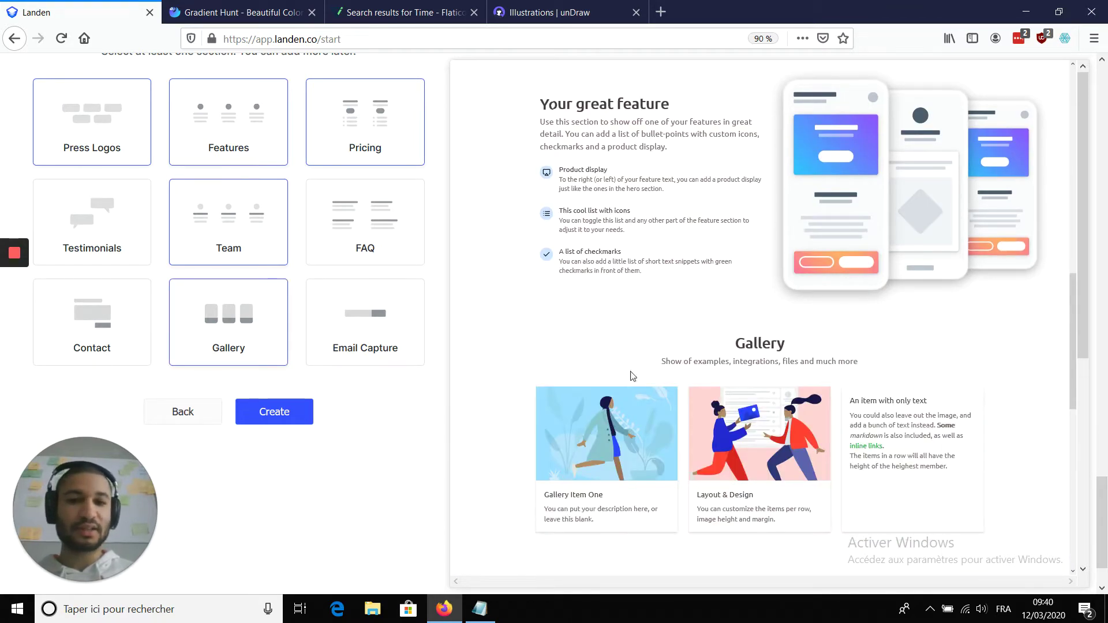
click(96, 319)
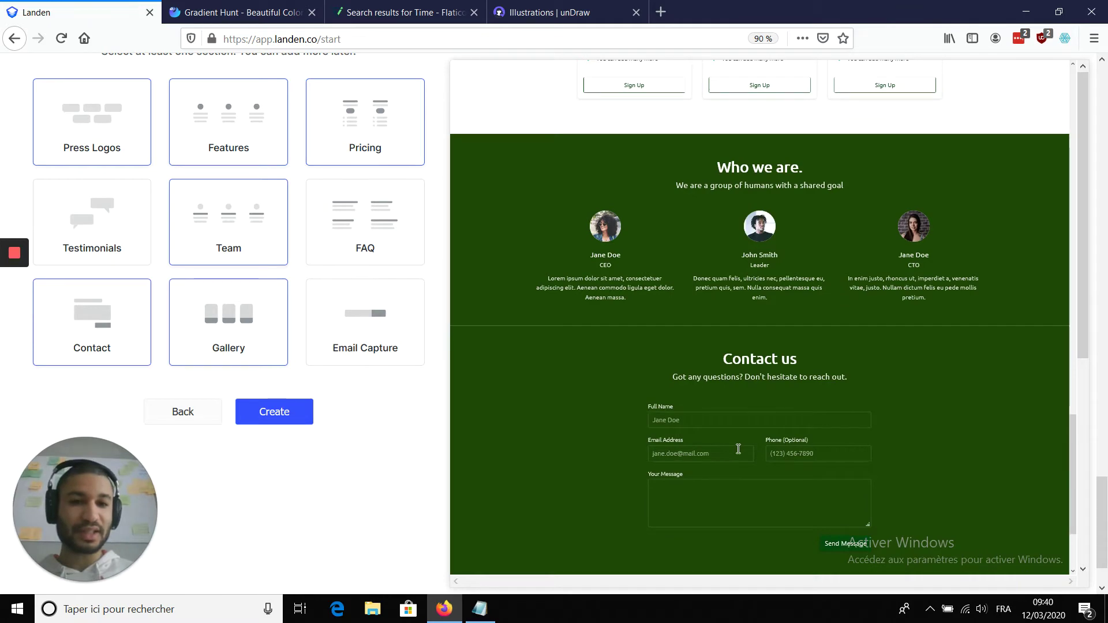
scroll(738, 449, down, 1)
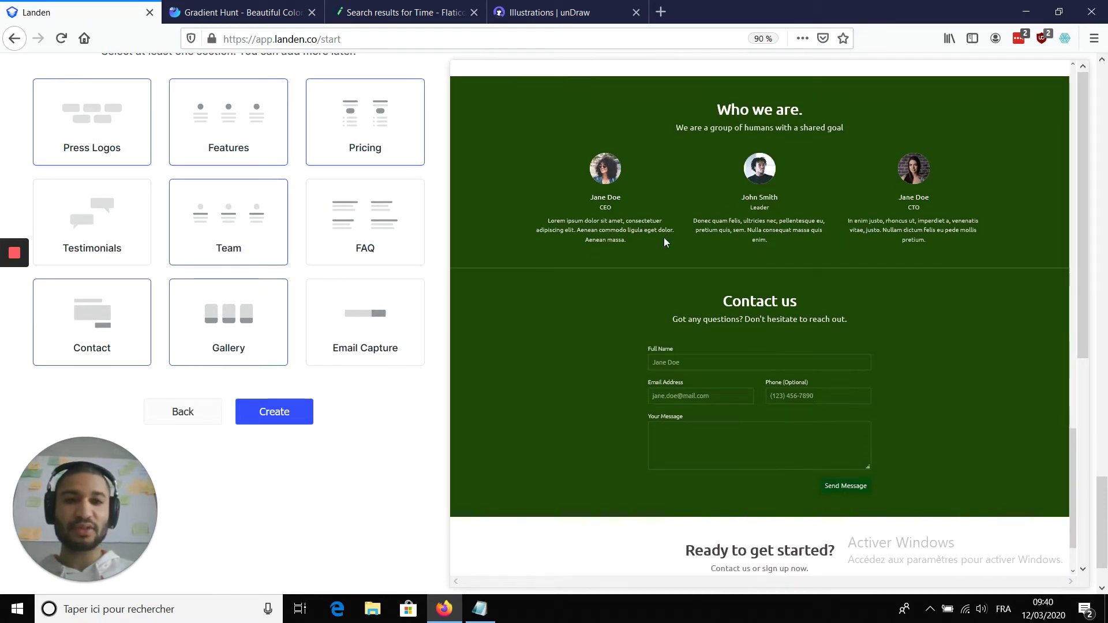
scroll(664, 238, up, 10)
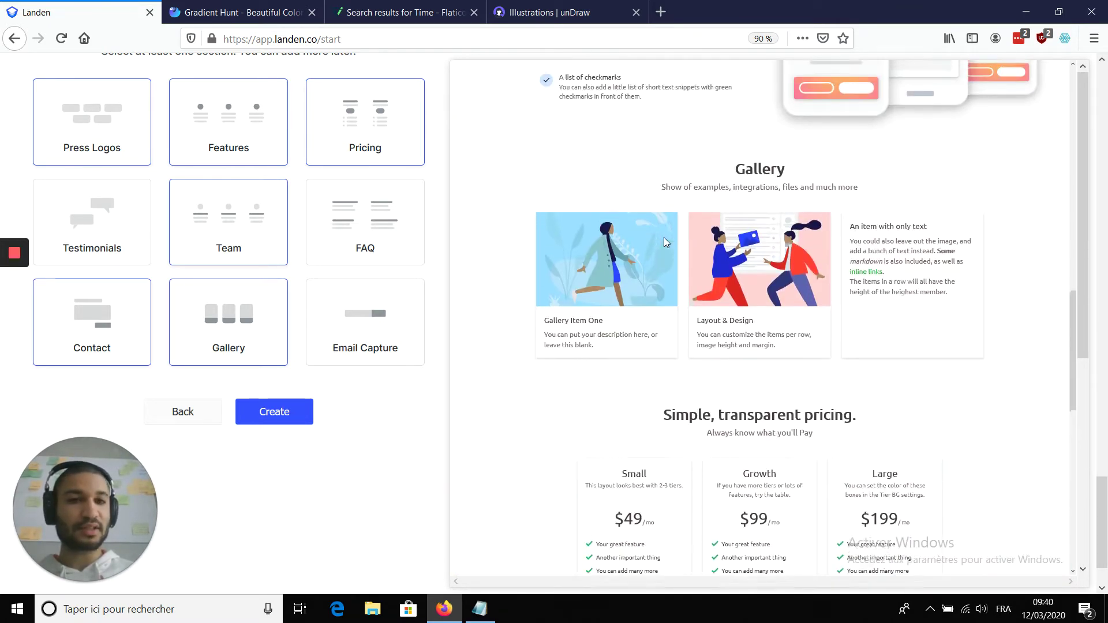
scroll(663, 237, up, 10)
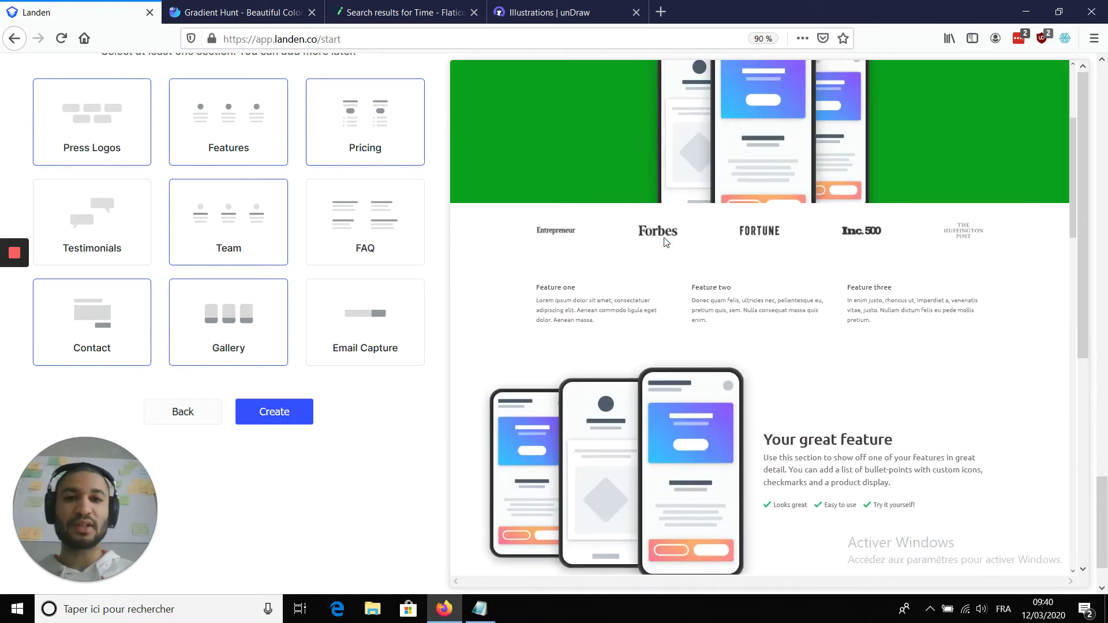
scroll(664, 237, down, 15)
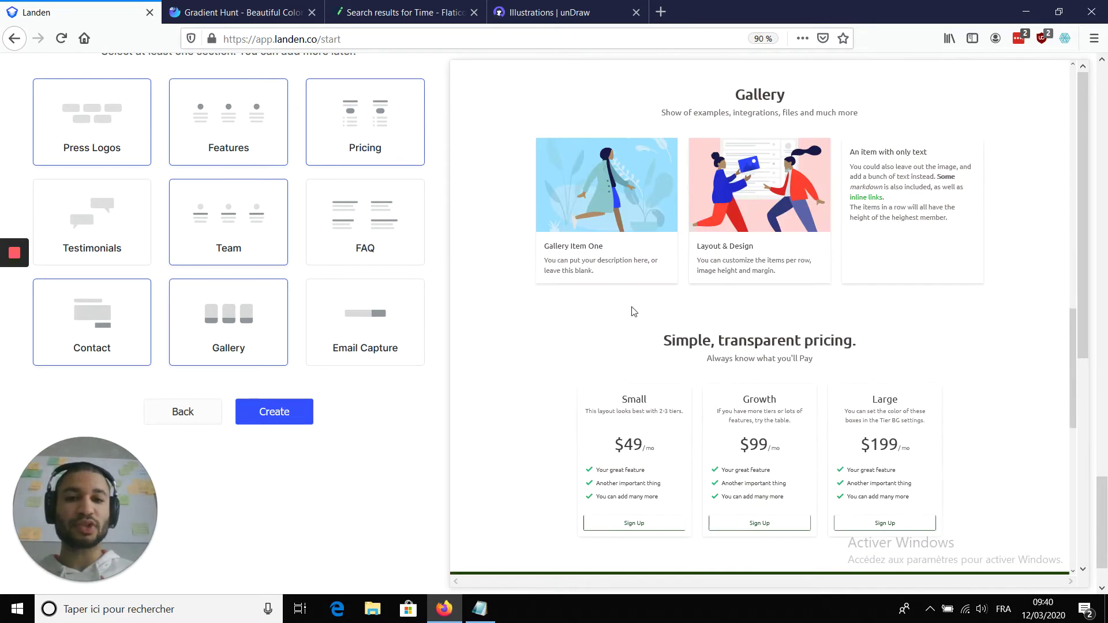
click(274, 411)
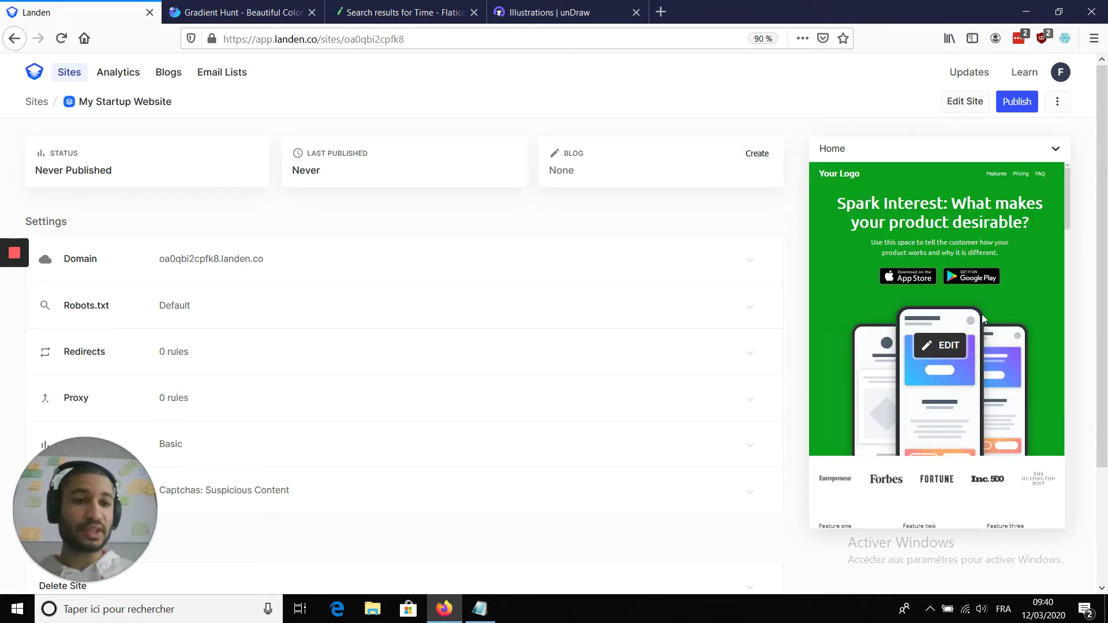
- Open the site for editing and replace the favicon with FreeblazeFlatLogo.png from the Freeblaze img folder
click(942, 350)
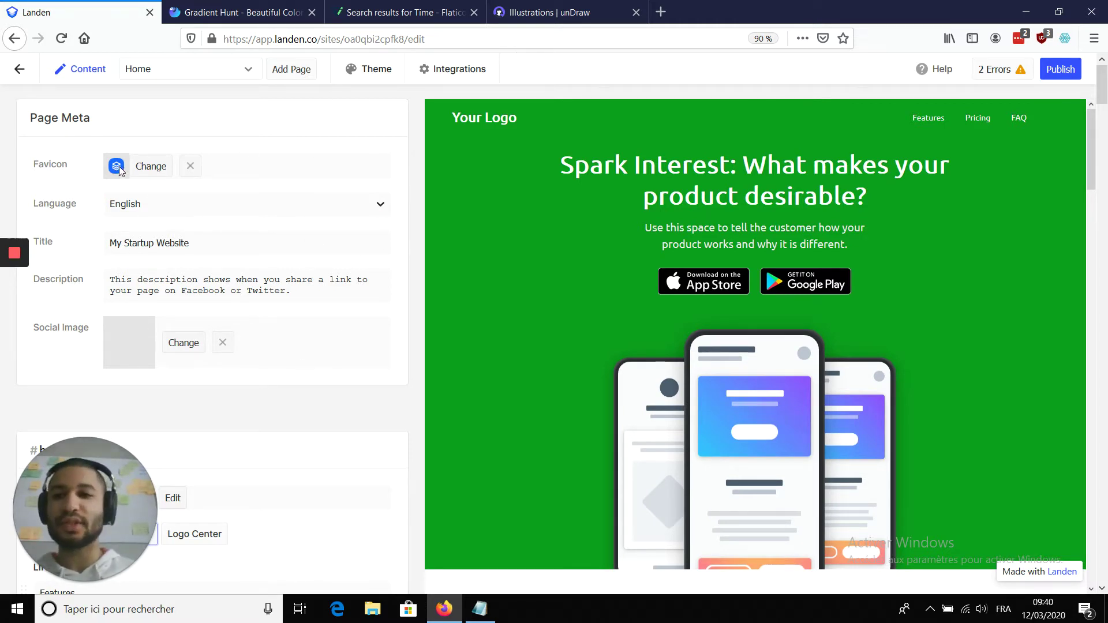
click(147, 167)
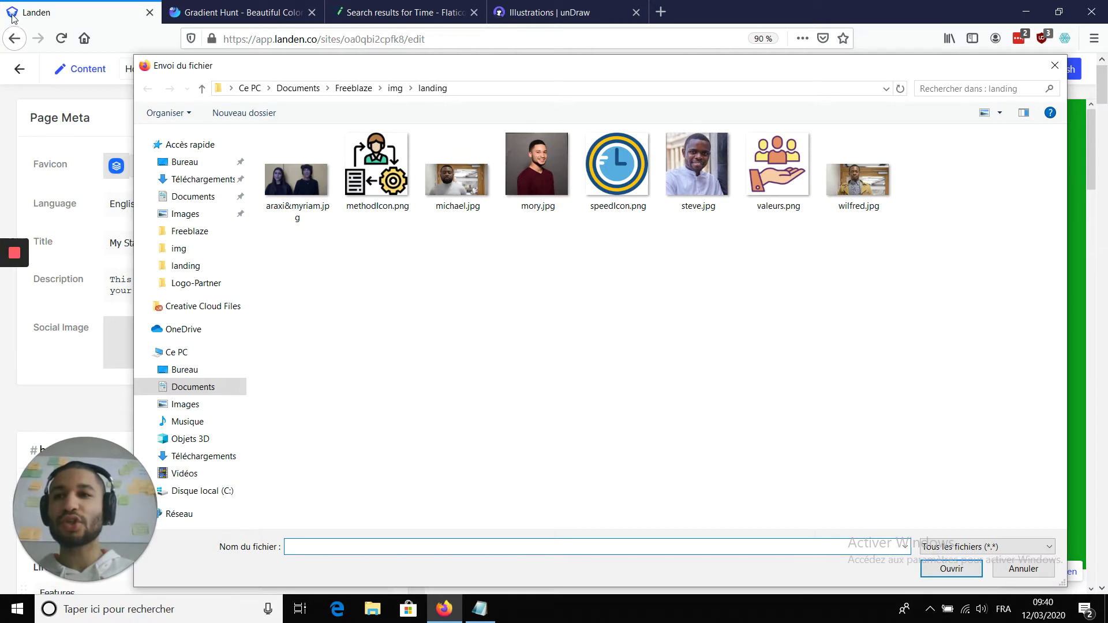
click(353, 90)
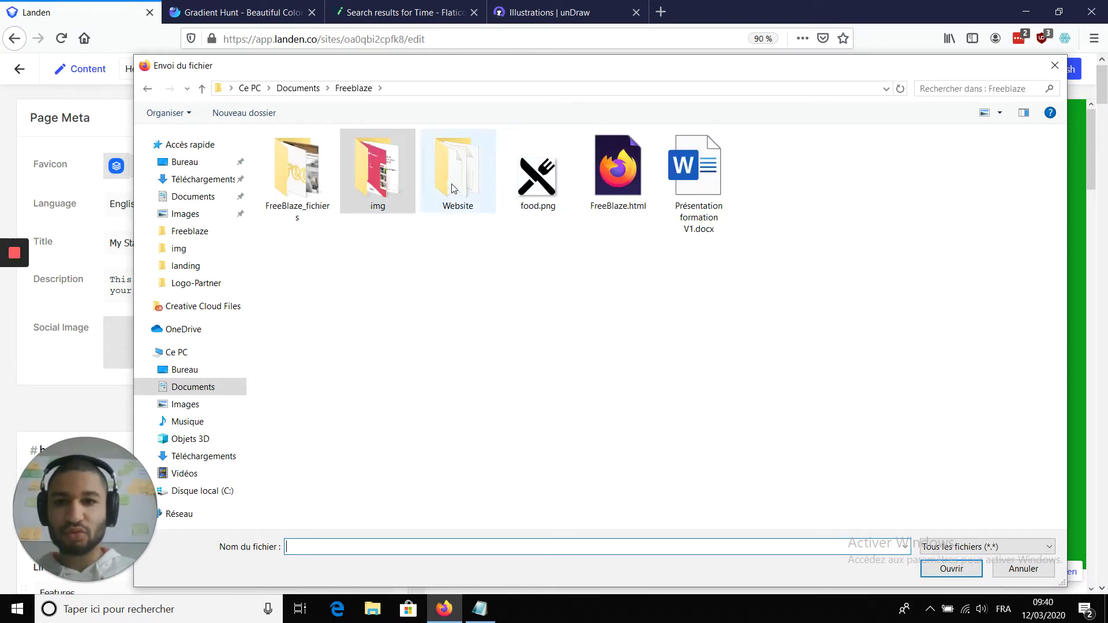
double_click(300, 201)
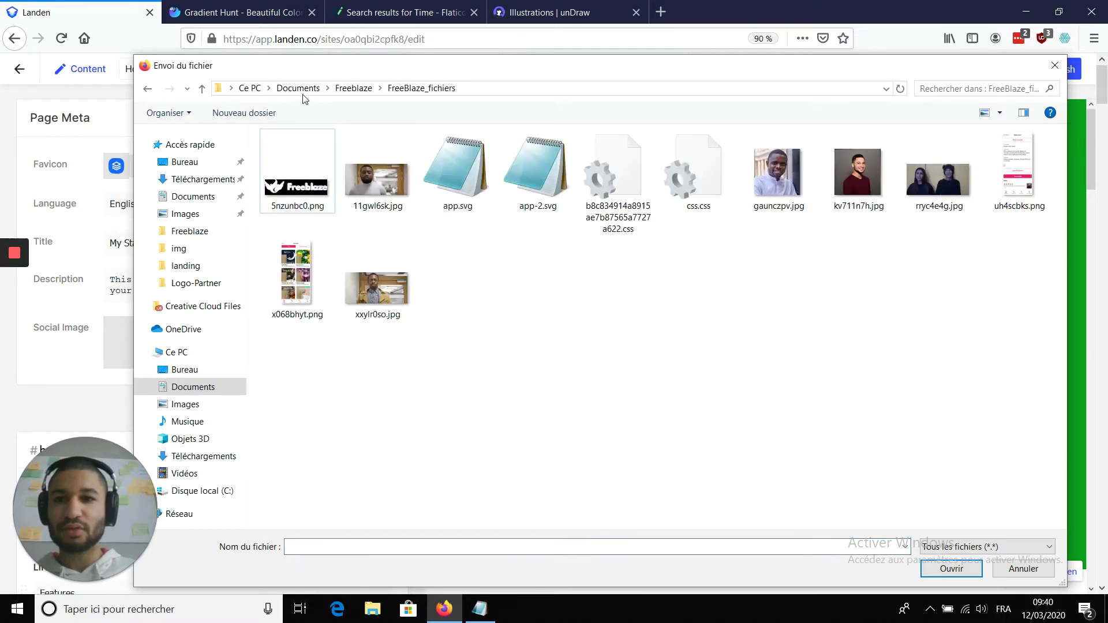
click(351, 90)
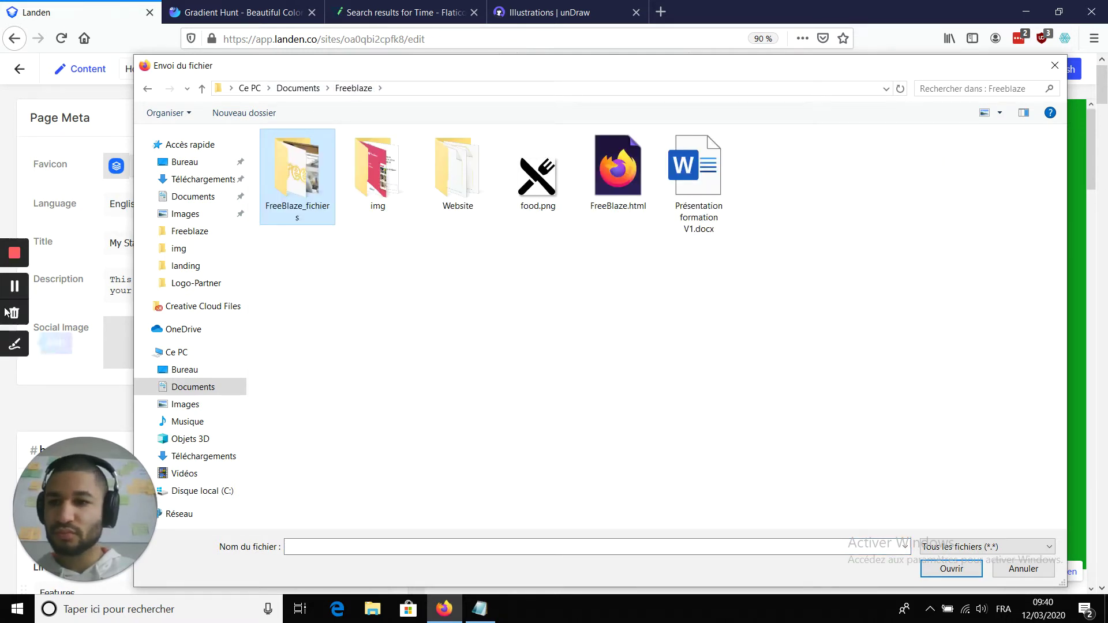
double_click(371, 184)
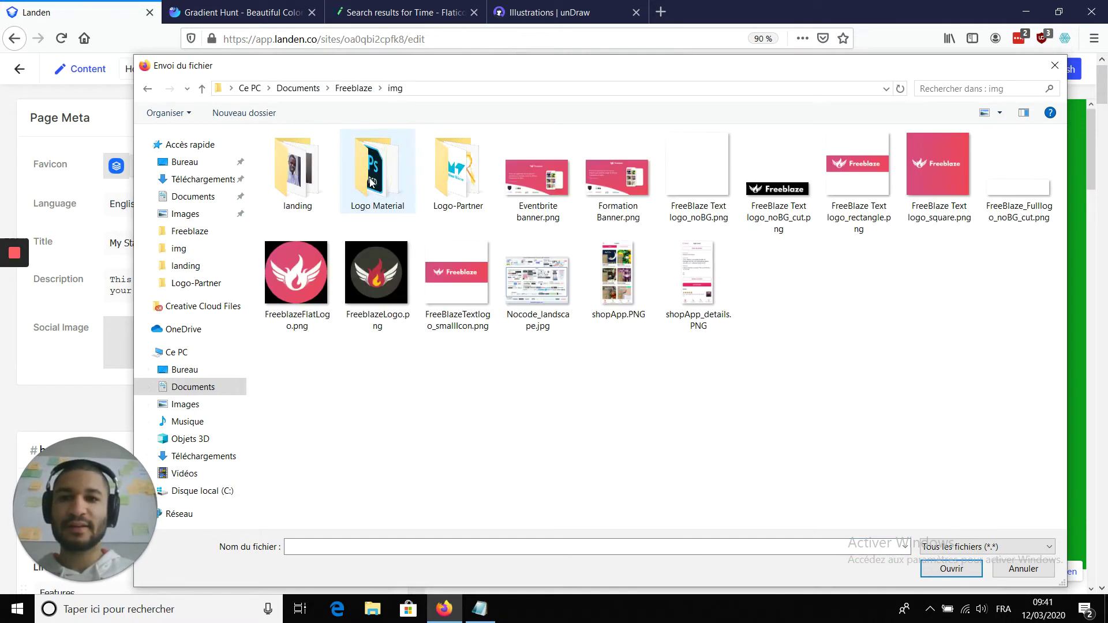
click(292, 293)
double_click(291, 293)
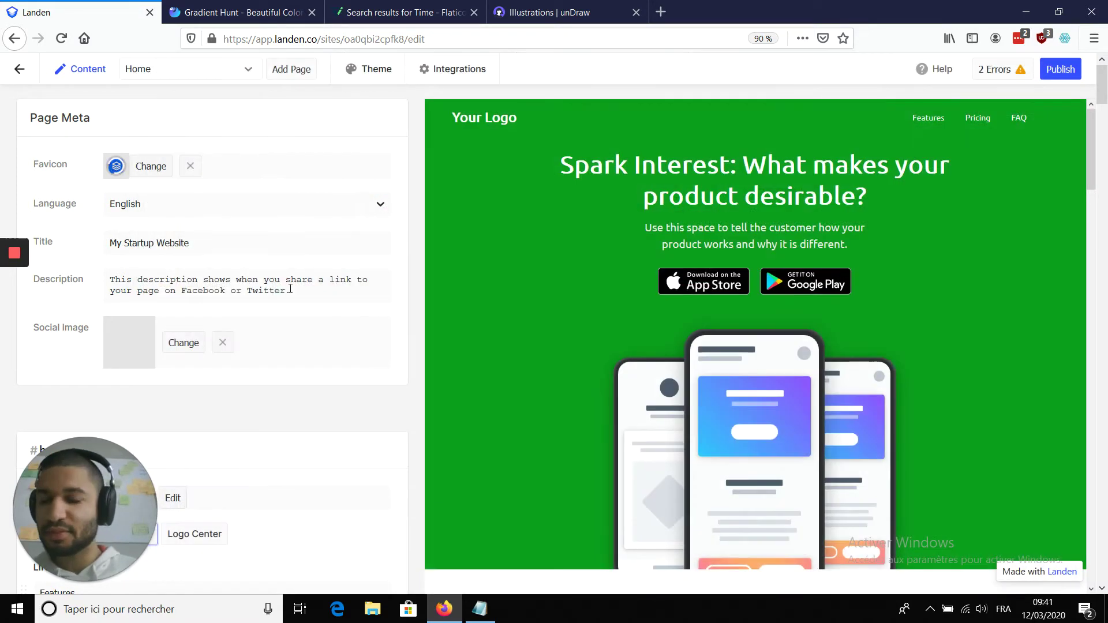
- Set the page language to French and the page title to "Freeblaze"
click(198, 208)
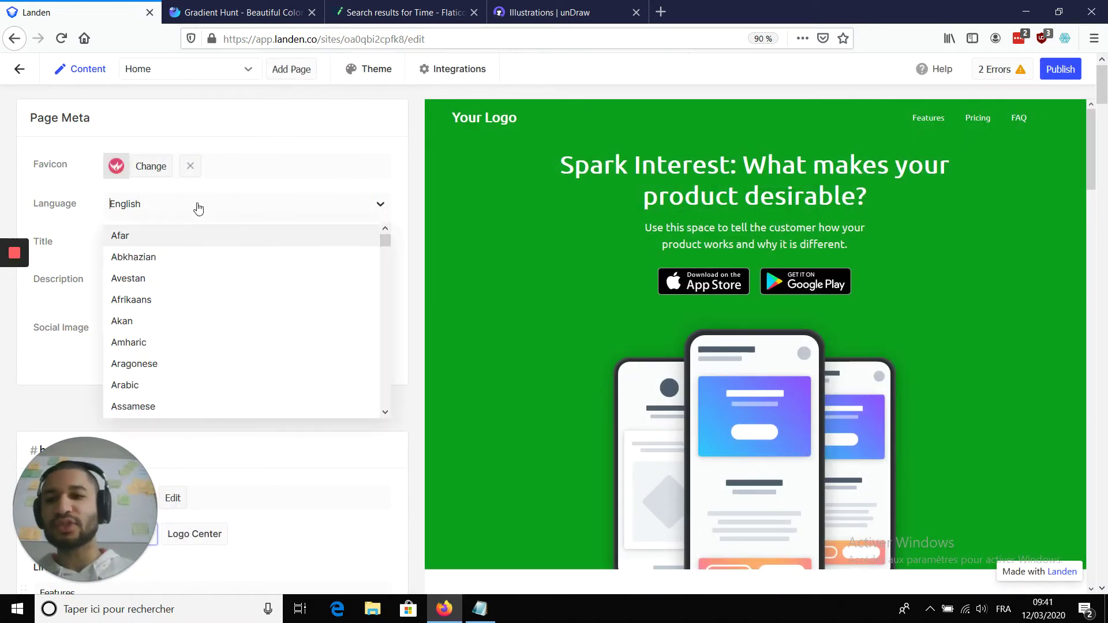
text(Fr)
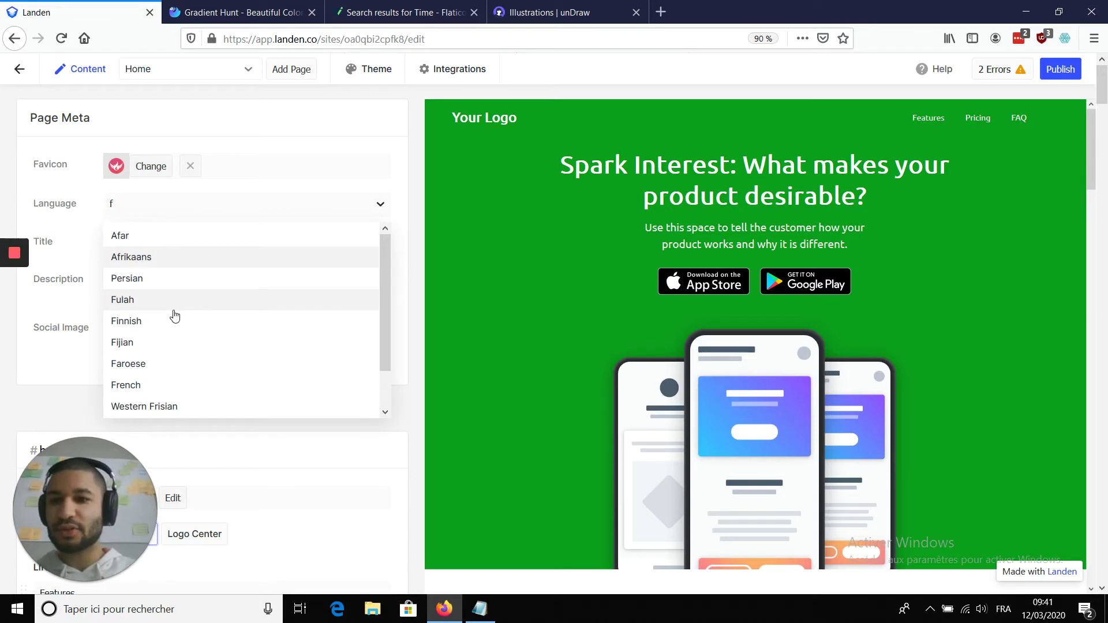
click(149, 262)
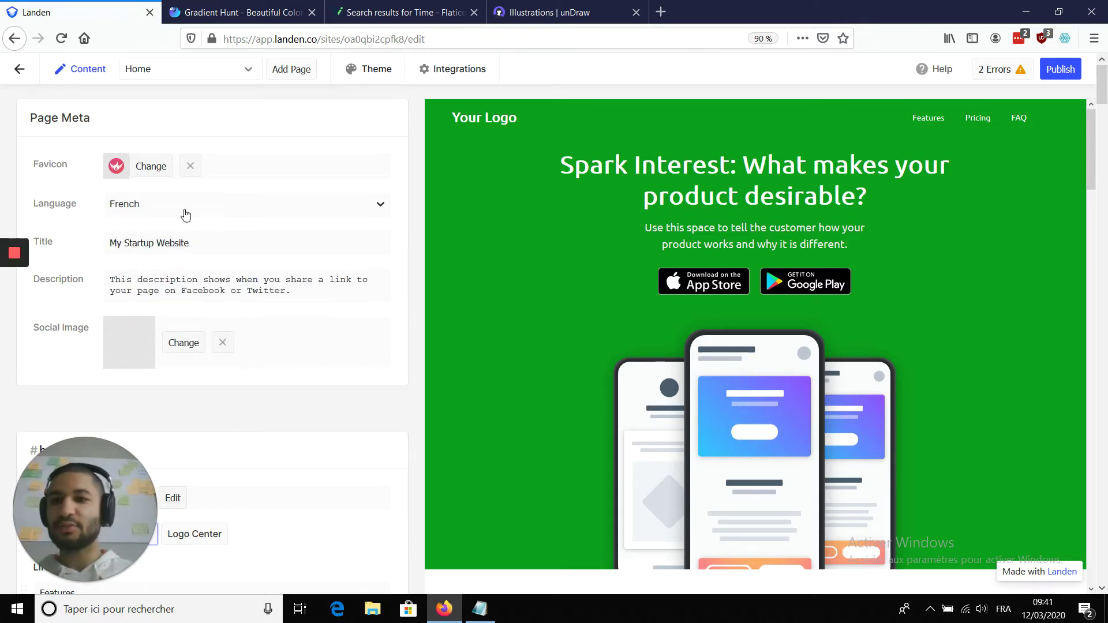
drag(190, 241, 106, 241)
text(Freeblaze)
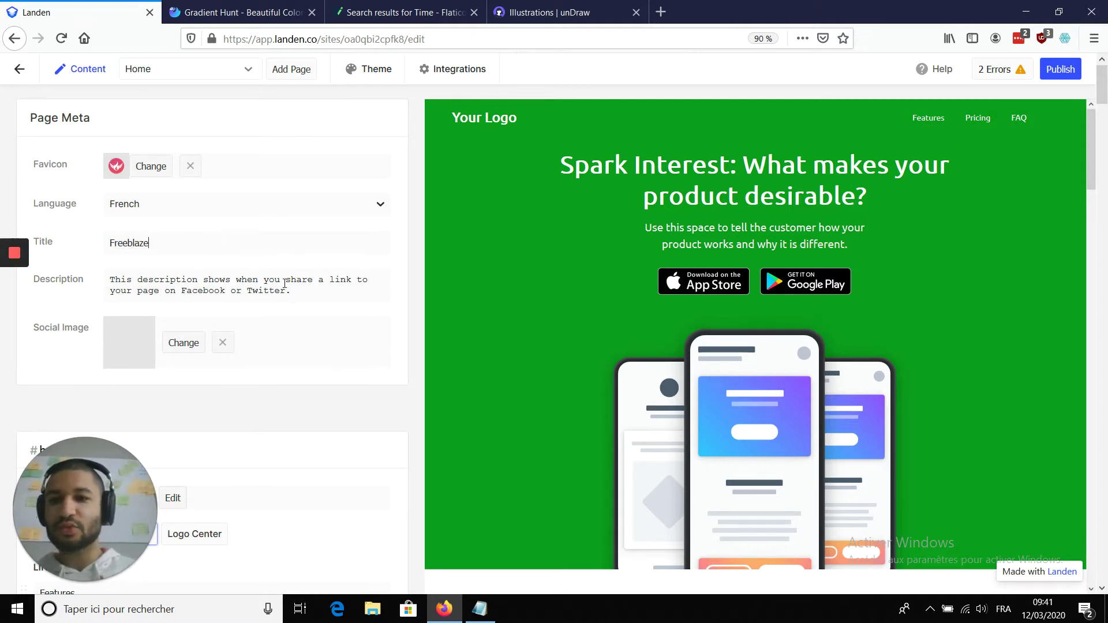
- Upload Formation Banner.png as the page's social image
mouse_move(296, 287)
mouse_down()
mouse_move(209, 291)
mouse_move(283, 293)
mouse_up()
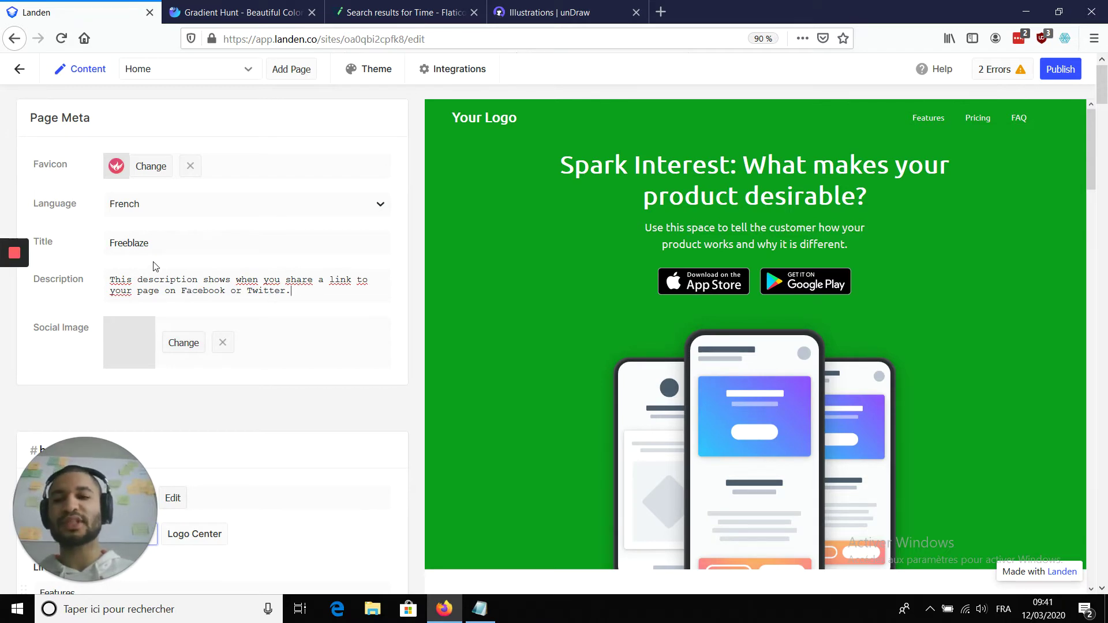
click(171, 343)
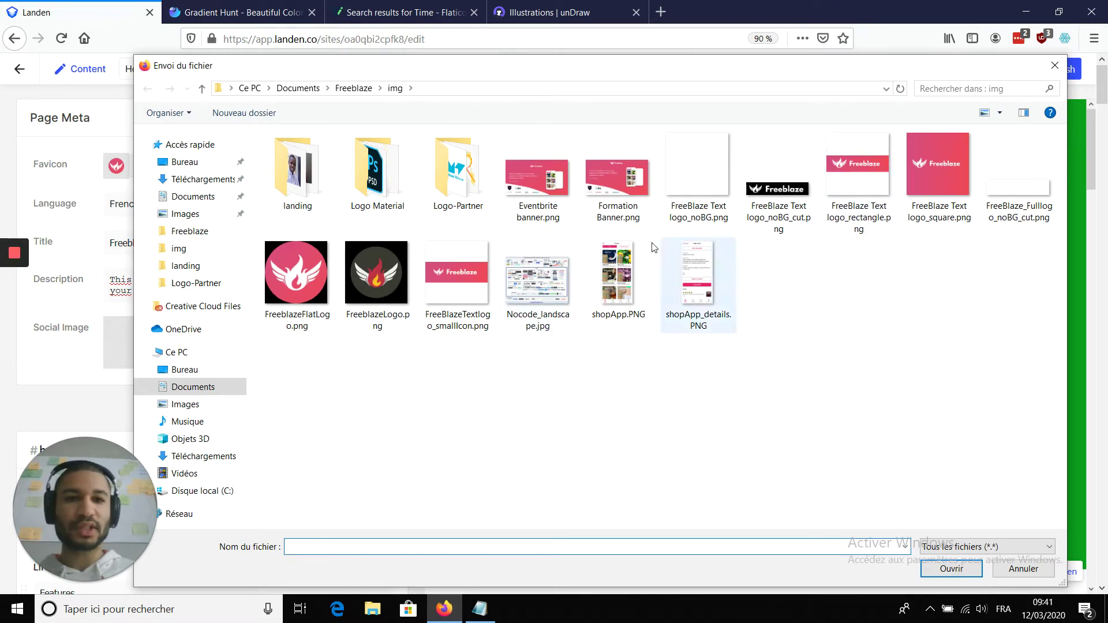
double_click(605, 182)
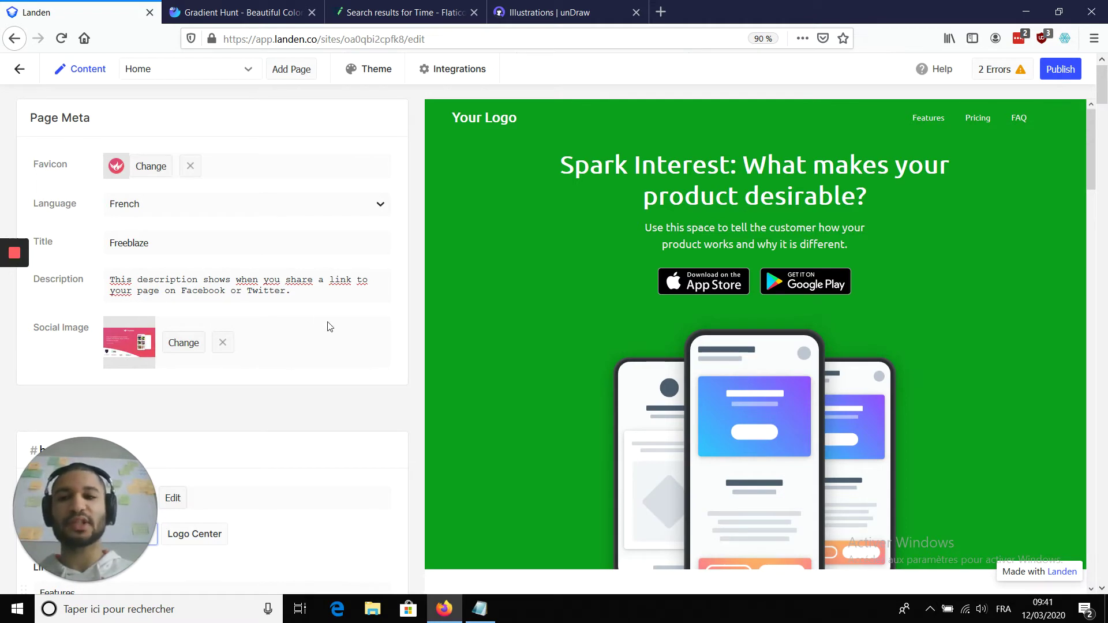
- Examine the editable settings of the header, hero, press and feature sections alongside the page preview
scroll(328, 327, down, 3)
scroll(328, 325, down, 3)
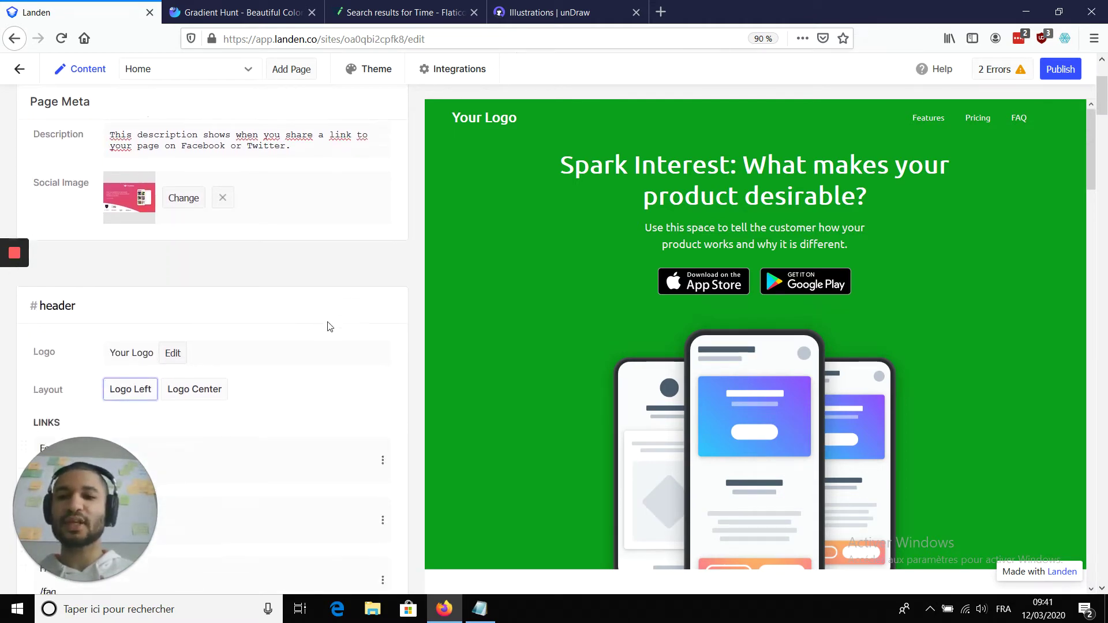
mouse_move(713, 148)
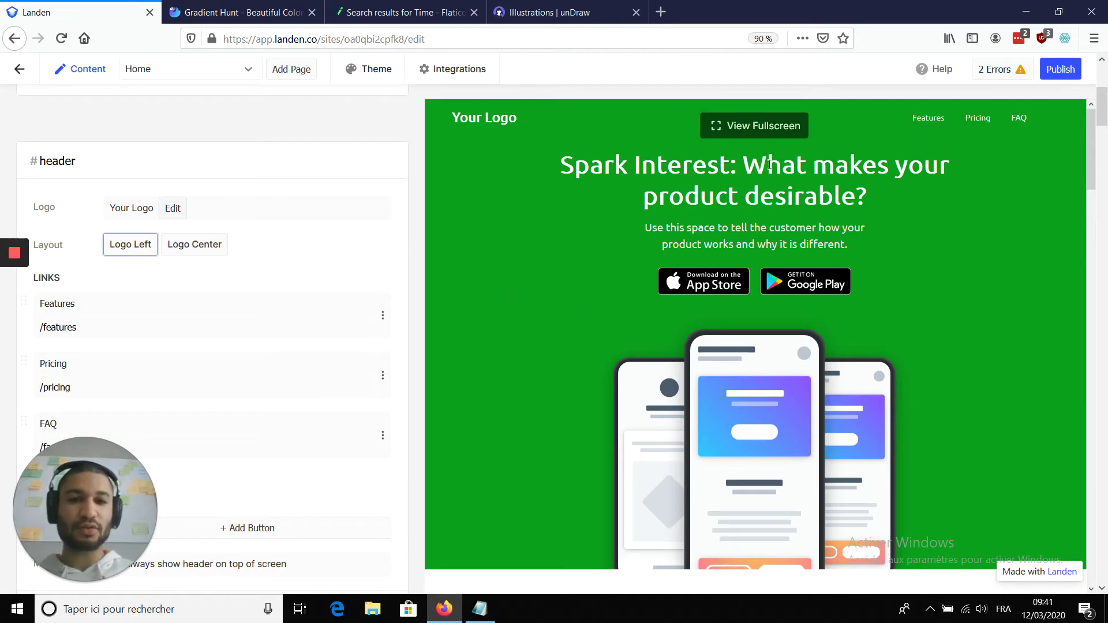
click(497, 205)
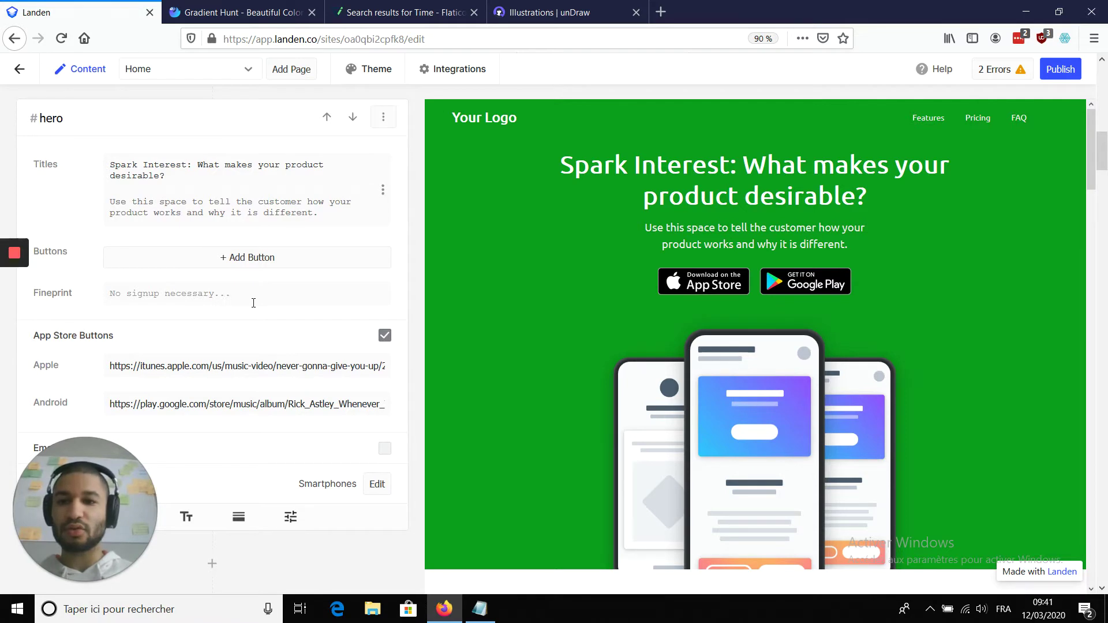
scroll(254, 303, down, 1)
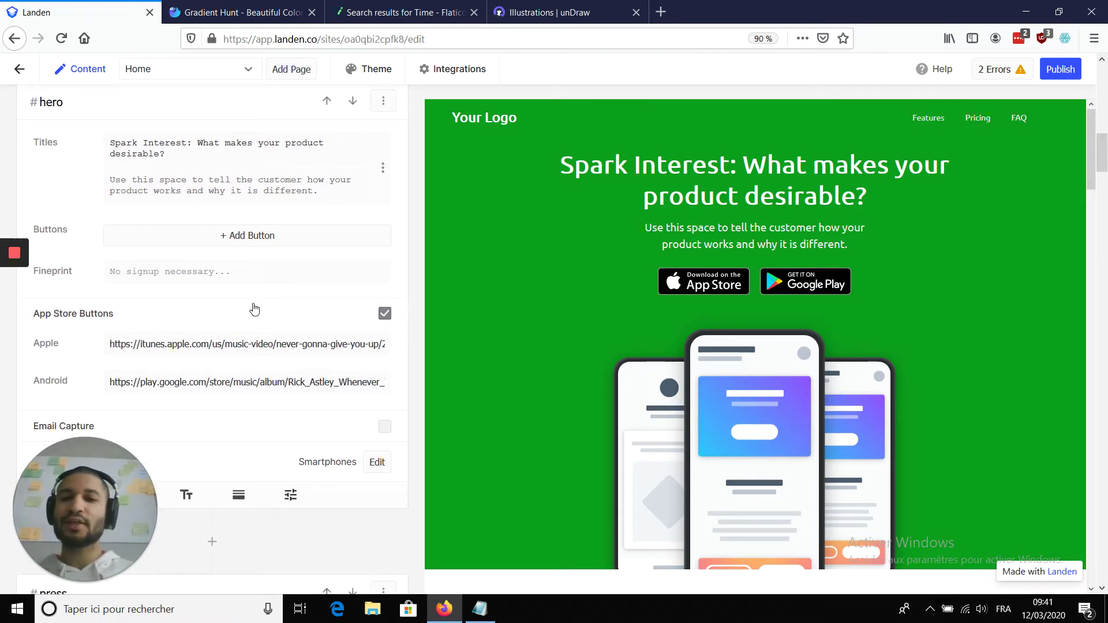
scroll(655, 231, down, 1)
scroll(656, 225, down, 4)
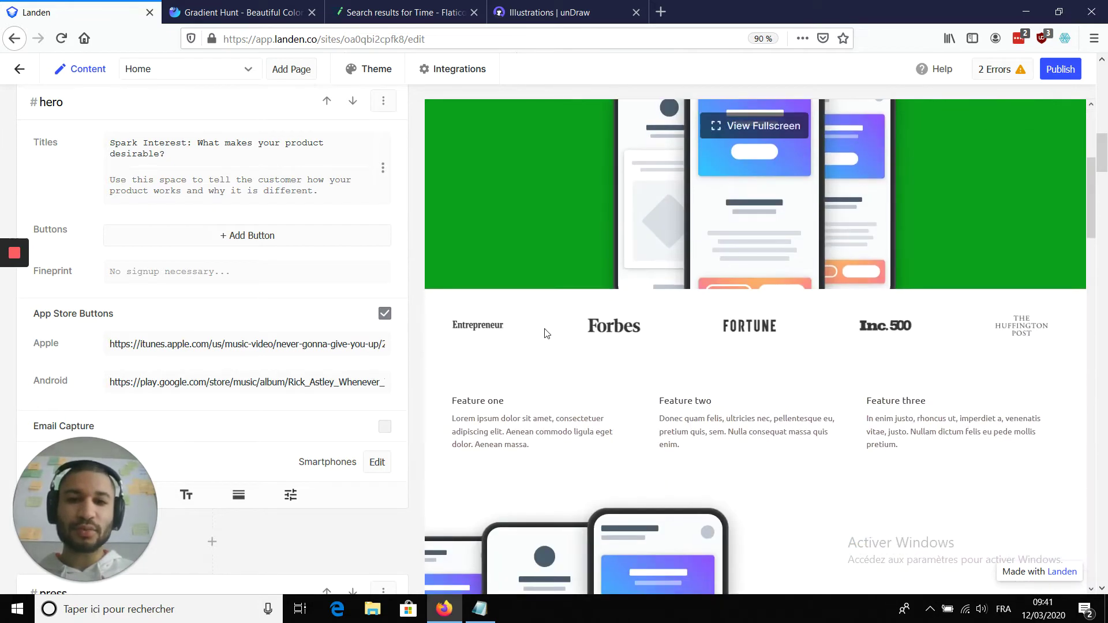
scroll(623, 335, down, 4)
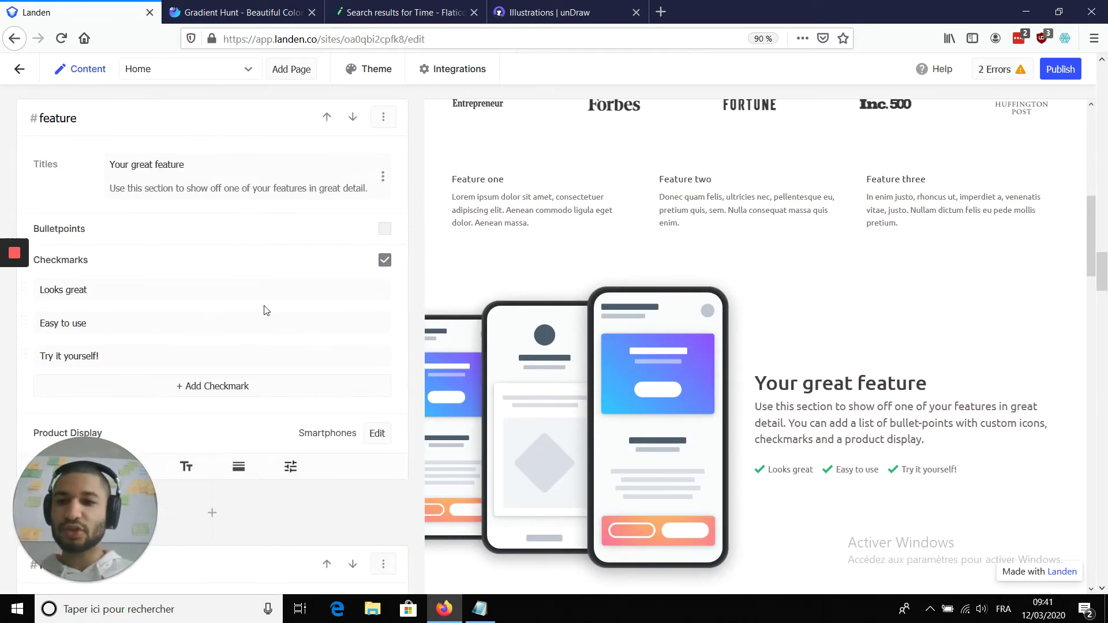
scroll(578, 221, up, 8)
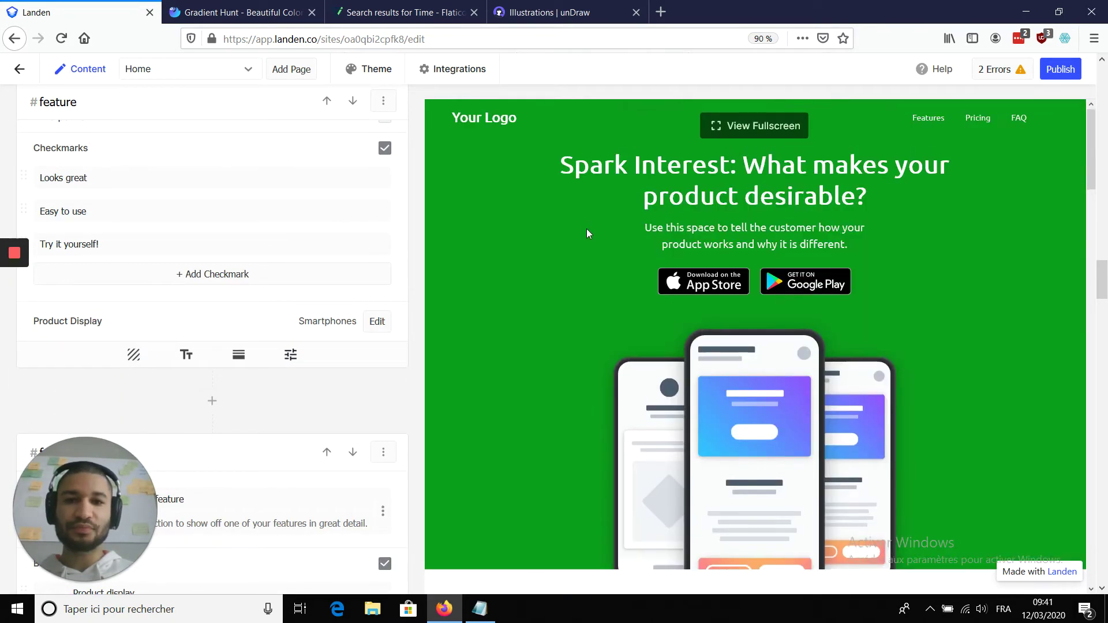
scroll(243, 397, down, 5)
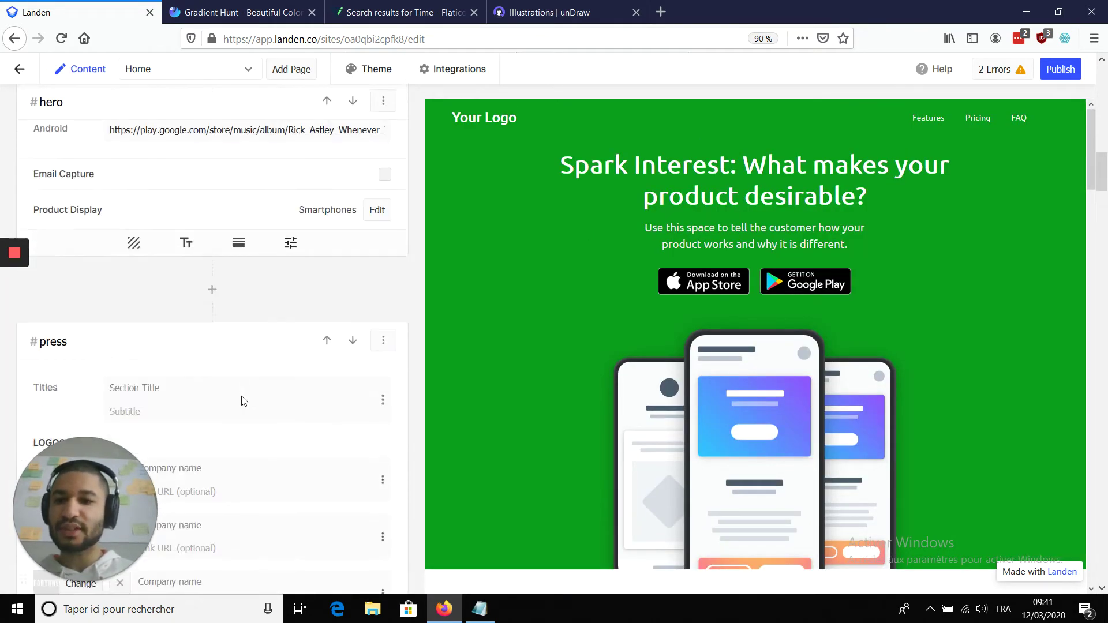
- Change the hero section's background to the near-black theme color
scroll(242, 400, up, 2)
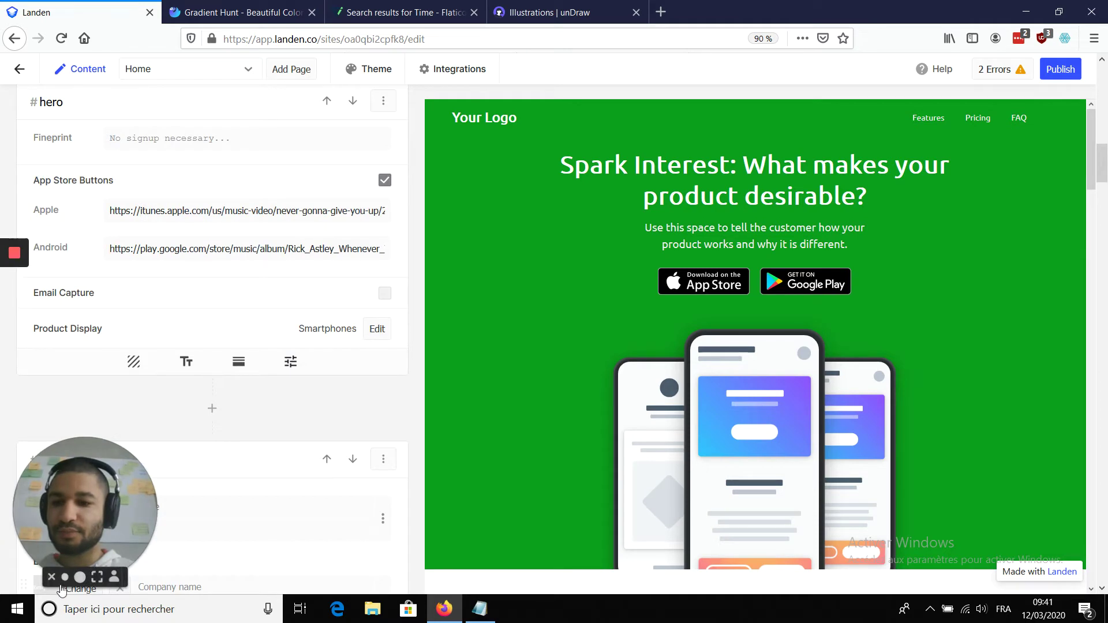
click(51, 581)
scroll(229, 386, up, 3)
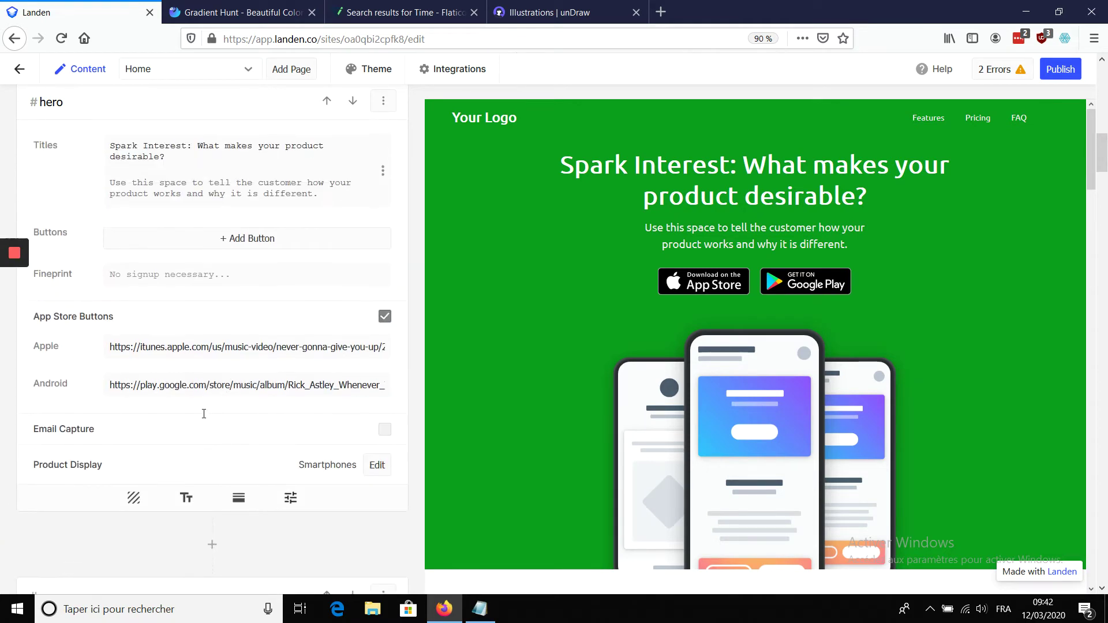
click(149, 499)
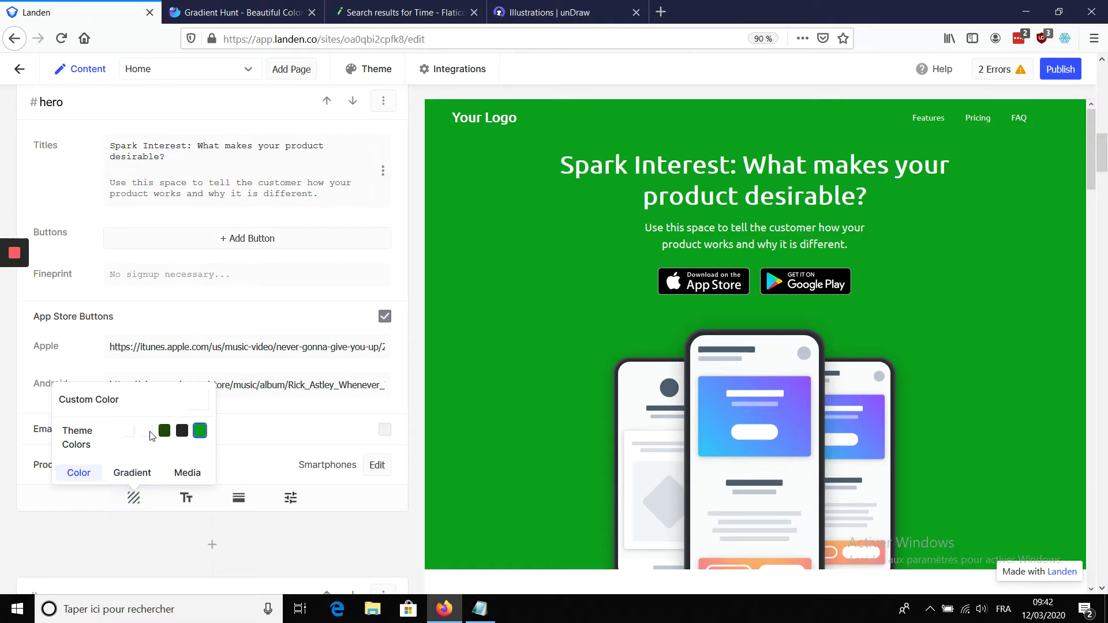
click(182, 432)
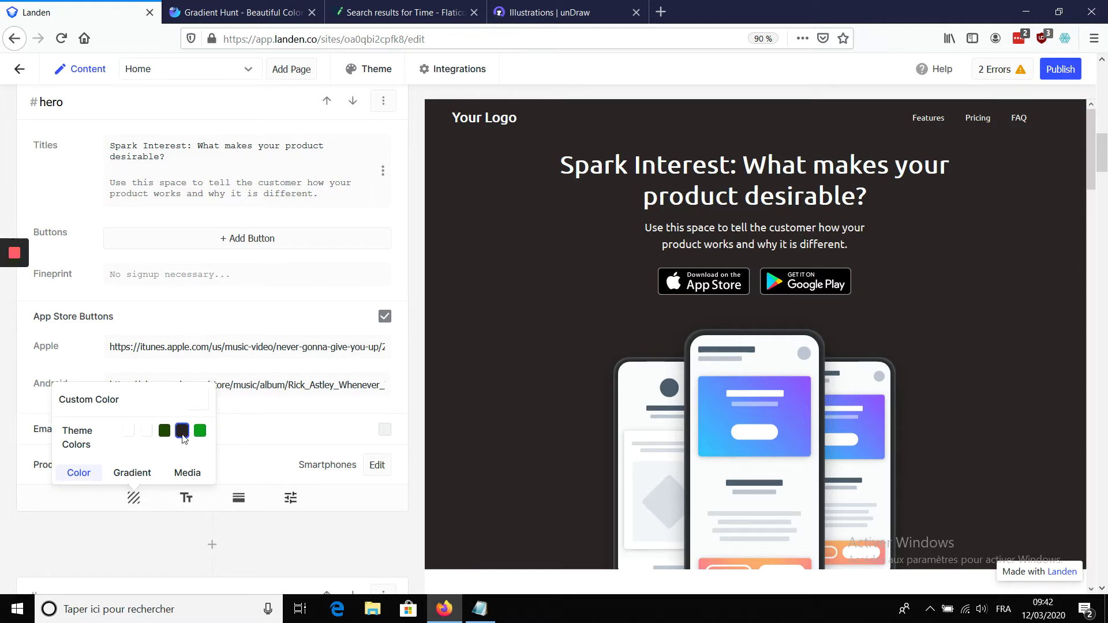
- Try the Minty Green, Neon Blues and Clean Purple color presets on the site theme
click(364, 69)
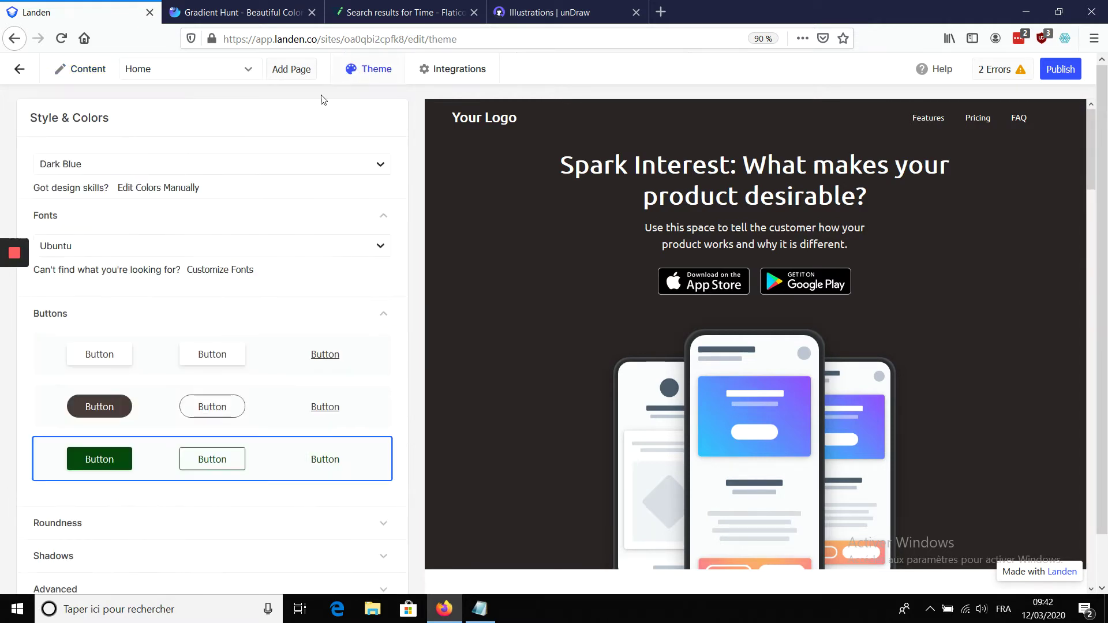
click(153, 166)
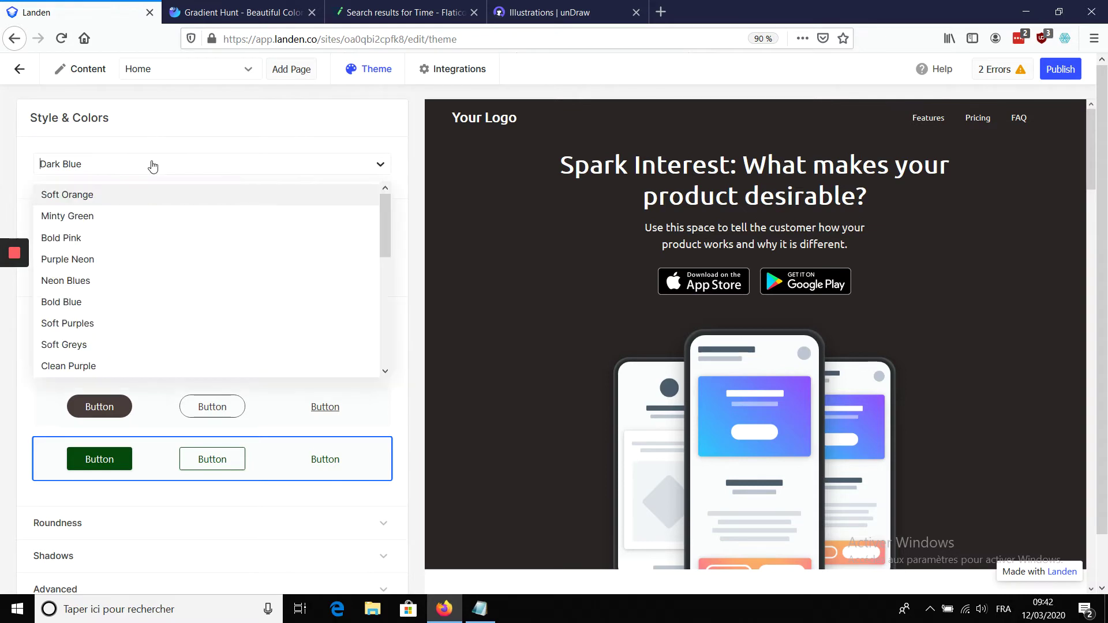
click(112, 217)
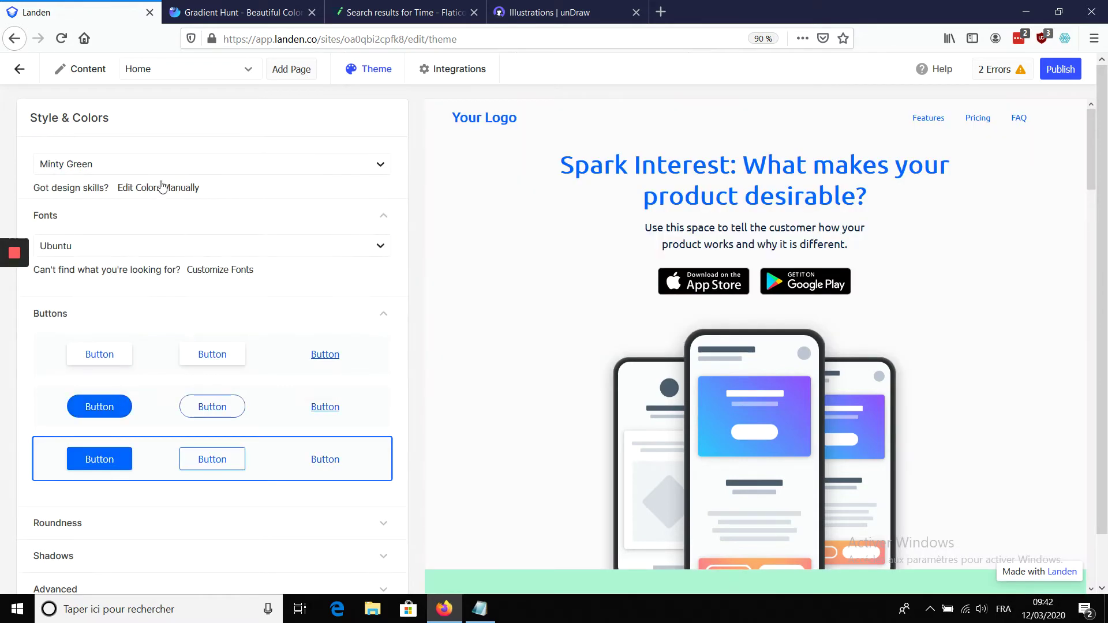
click(182, 166)
click(123, 279)
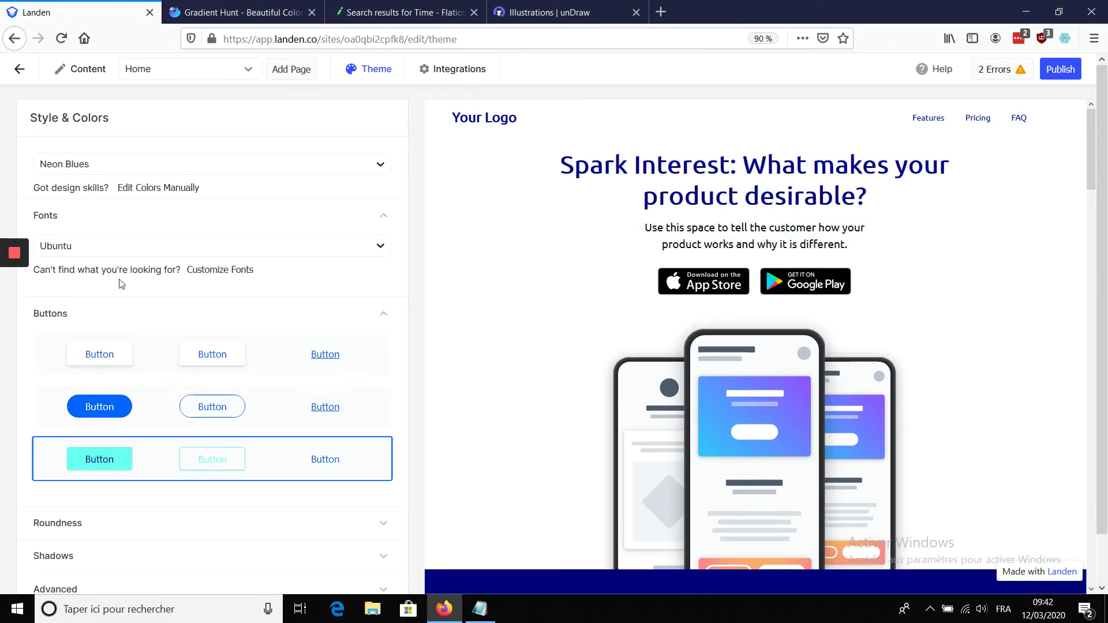
click(231, 170)
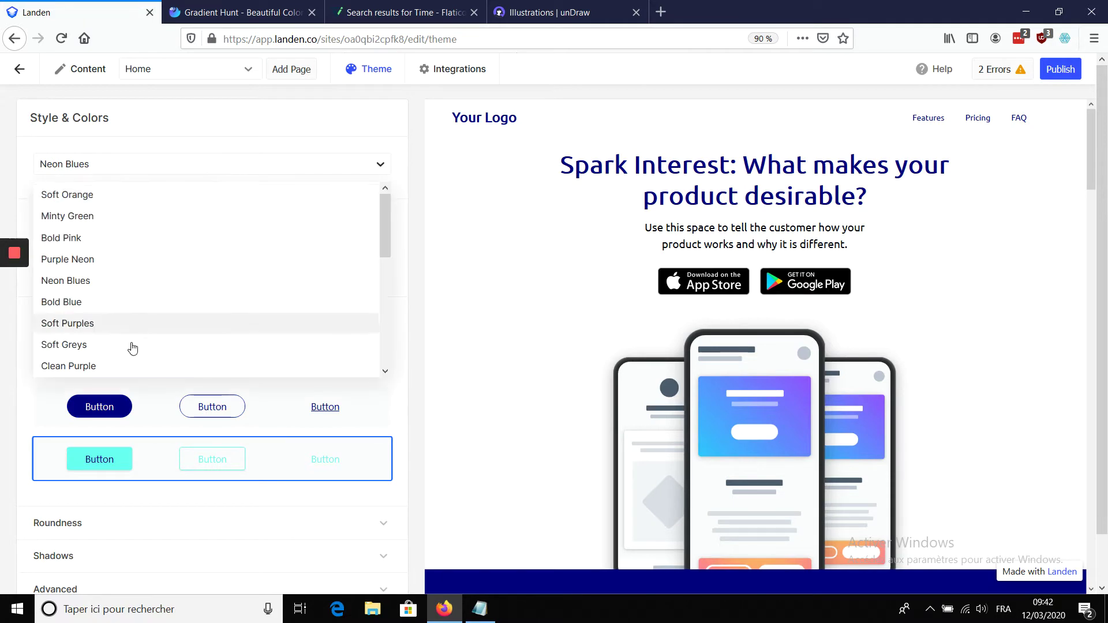
click(110, 366)
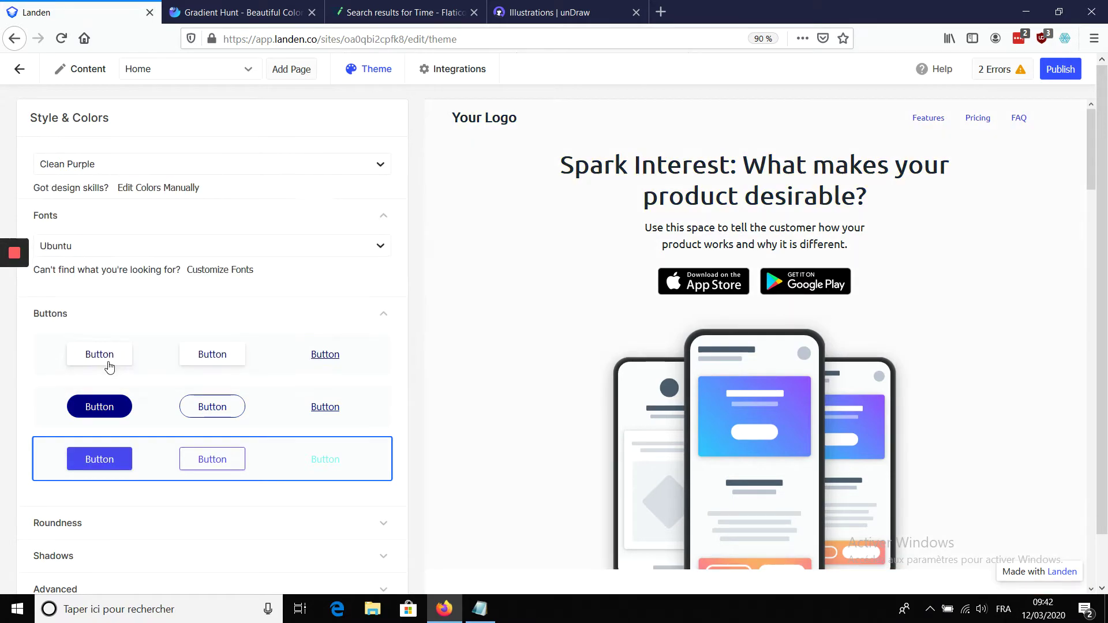
- Apply the Strong Pink color preset to the theme and switch to editing its colors manually
click(249, 167)
scroll(148, 304, down, 2)
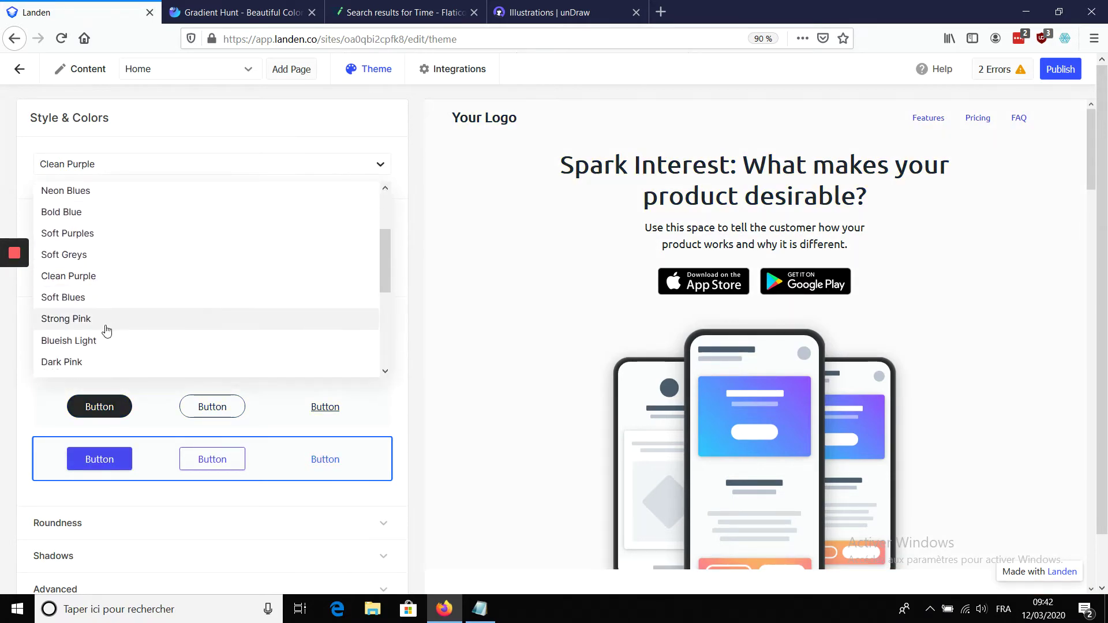
click(106, 324)
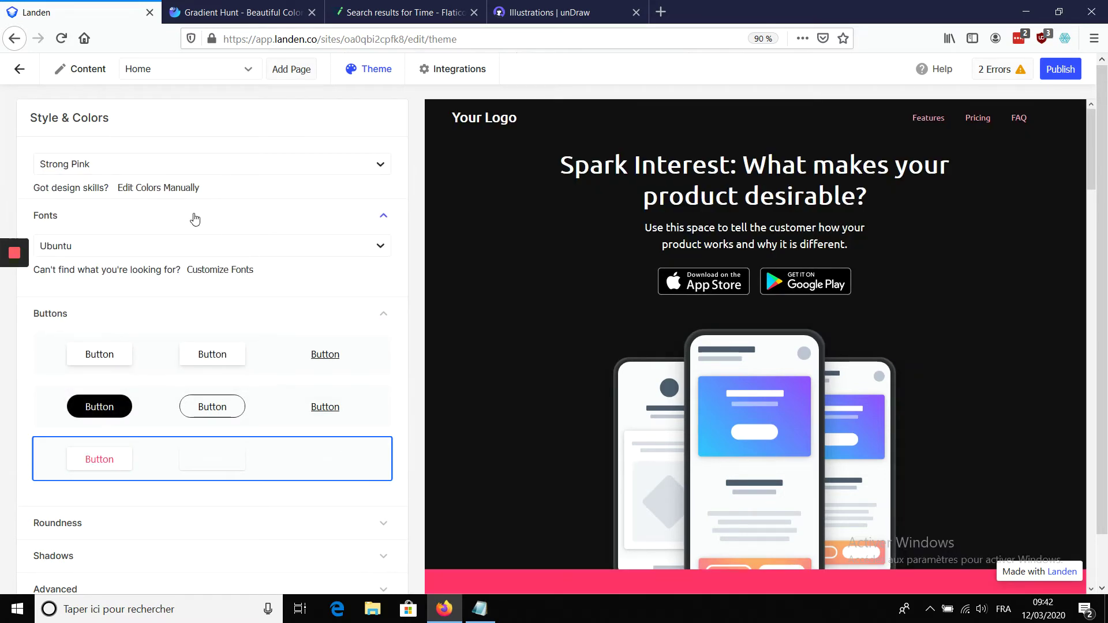
click(159, 189)
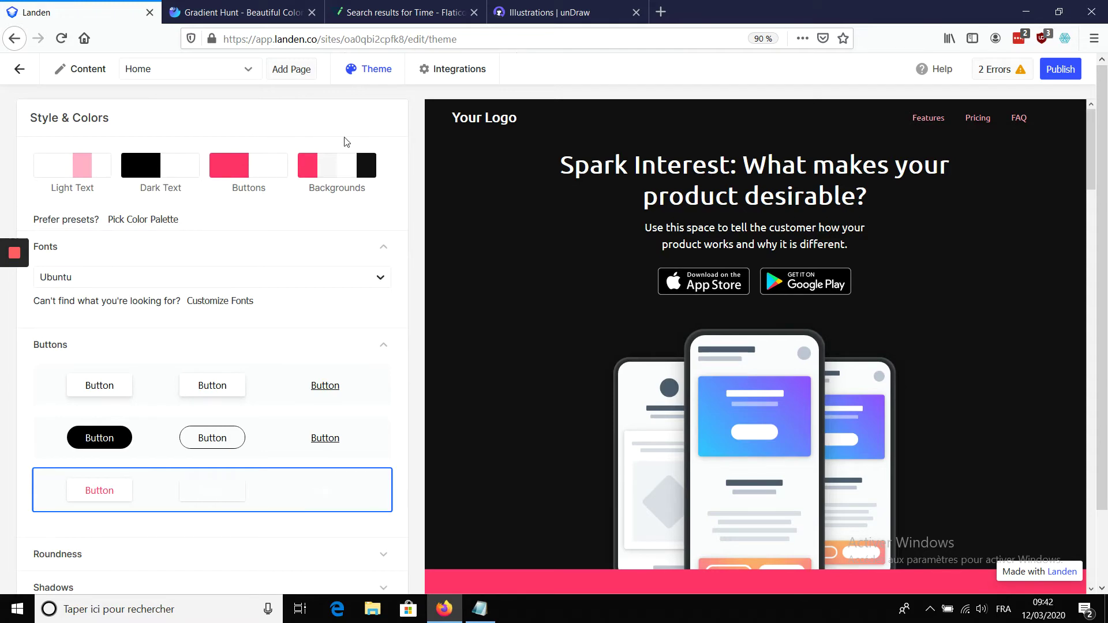
- Open flatuicolors.com in a new tab and copy the Pure Apple color code from the Aussie Palette
click(661, 11)
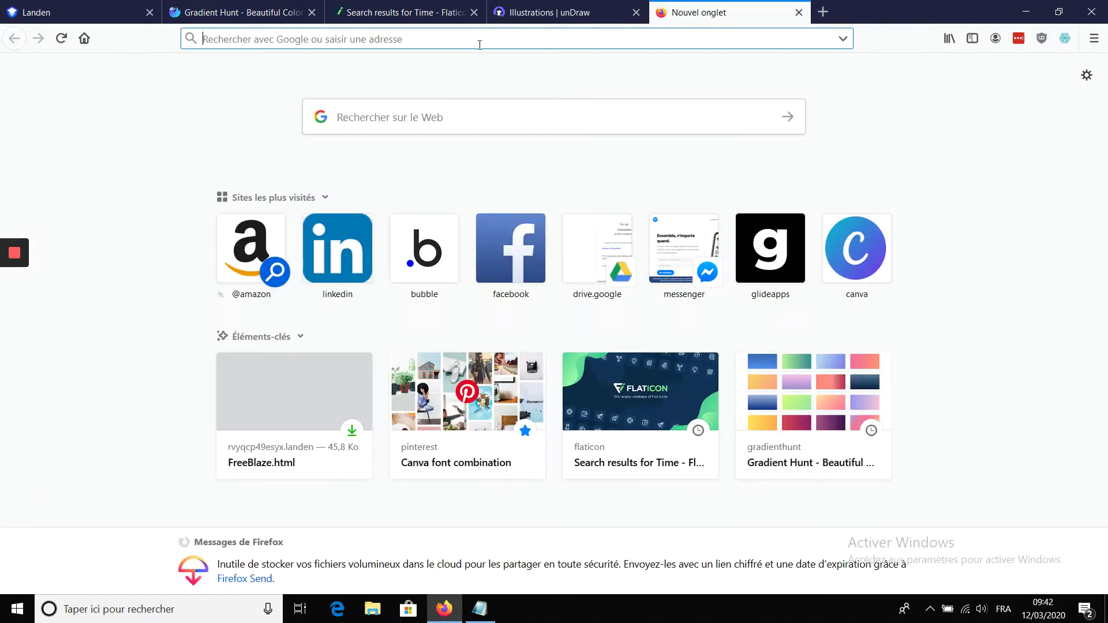
text(flatuico)
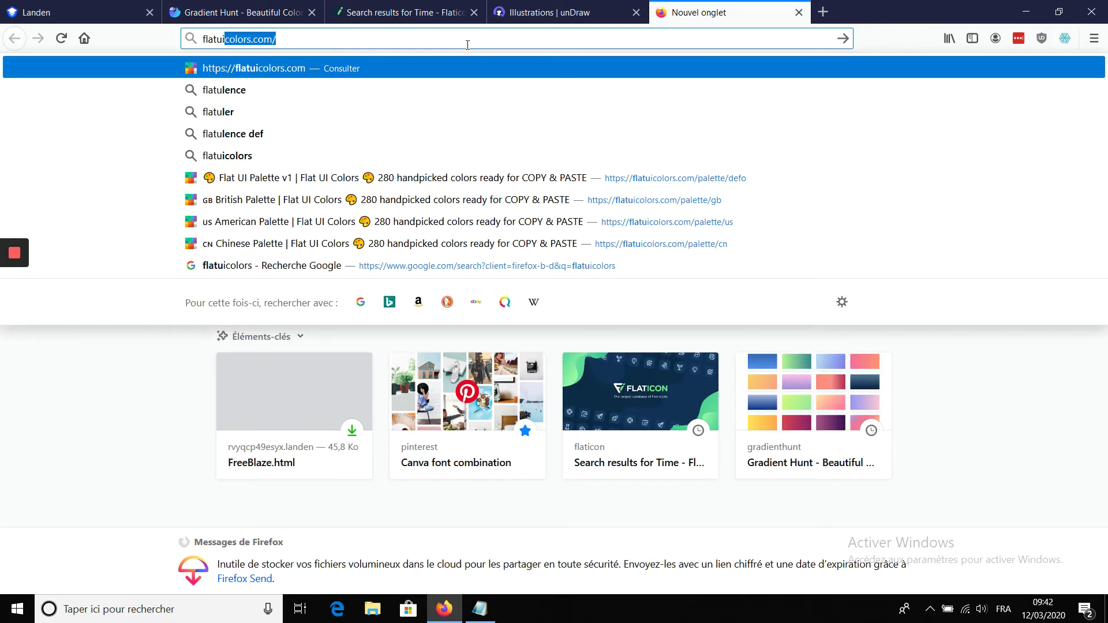
text(l)
key(Return)
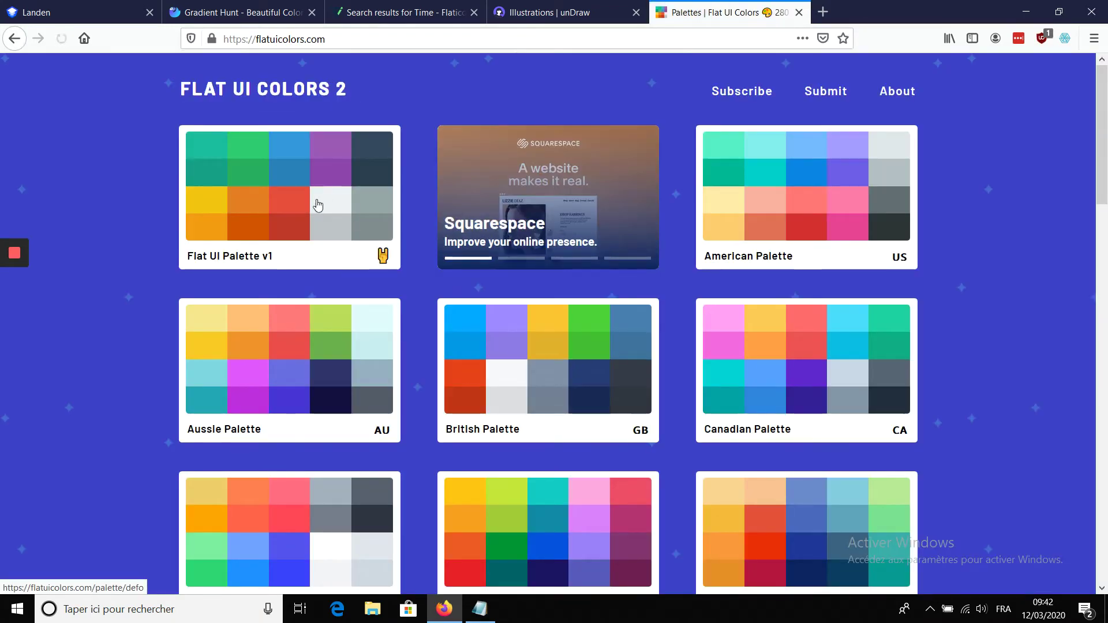
scroll(520, 398, down, 3)
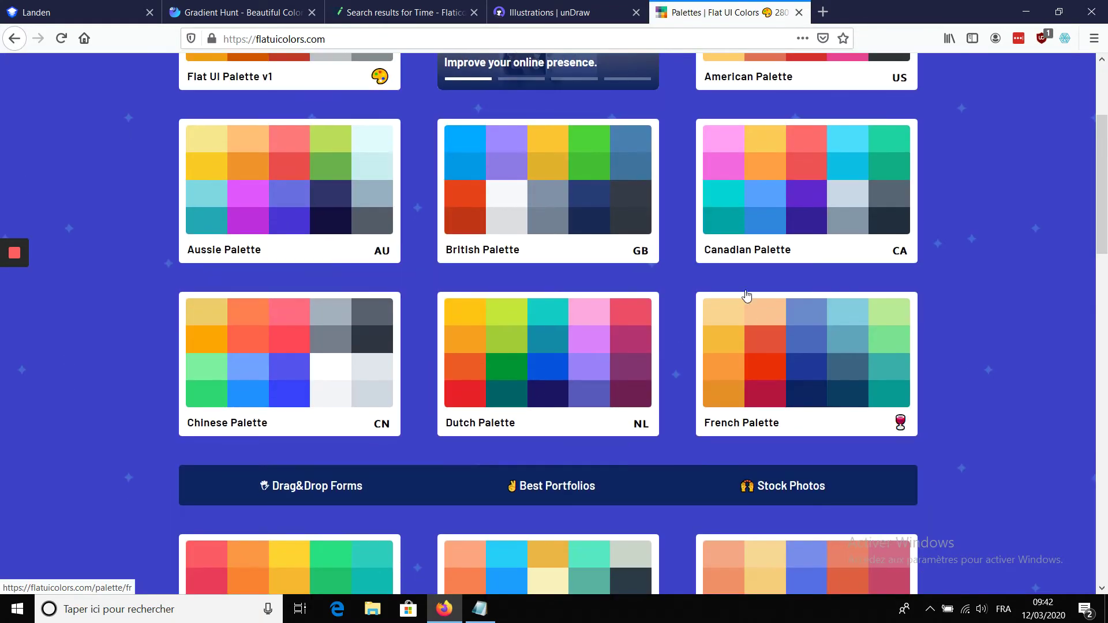
click(348, 177)
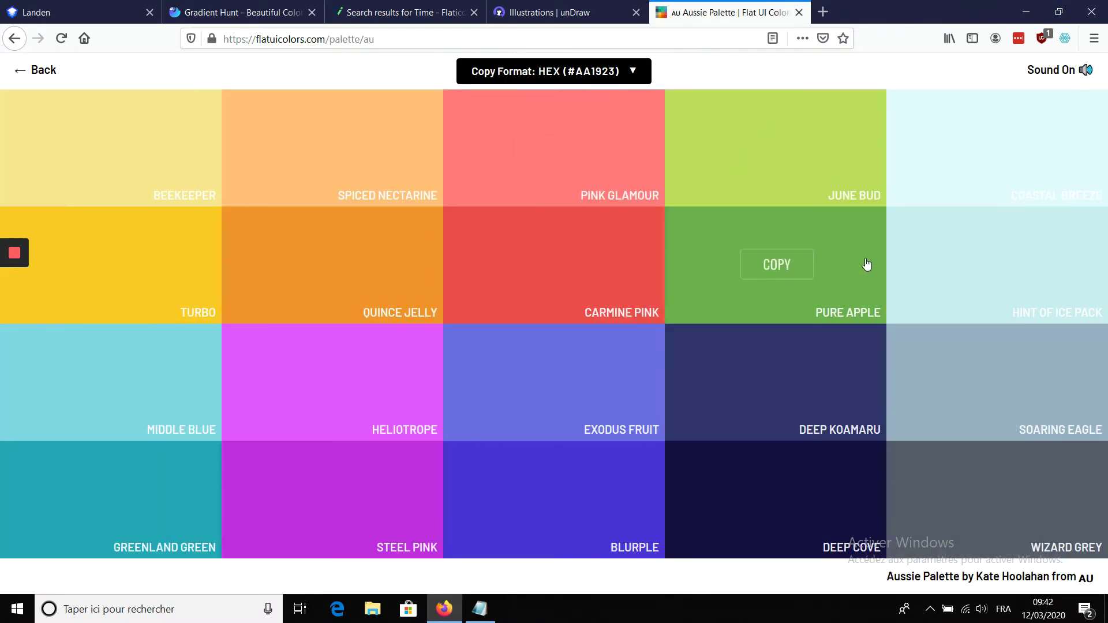
click(782, 272)
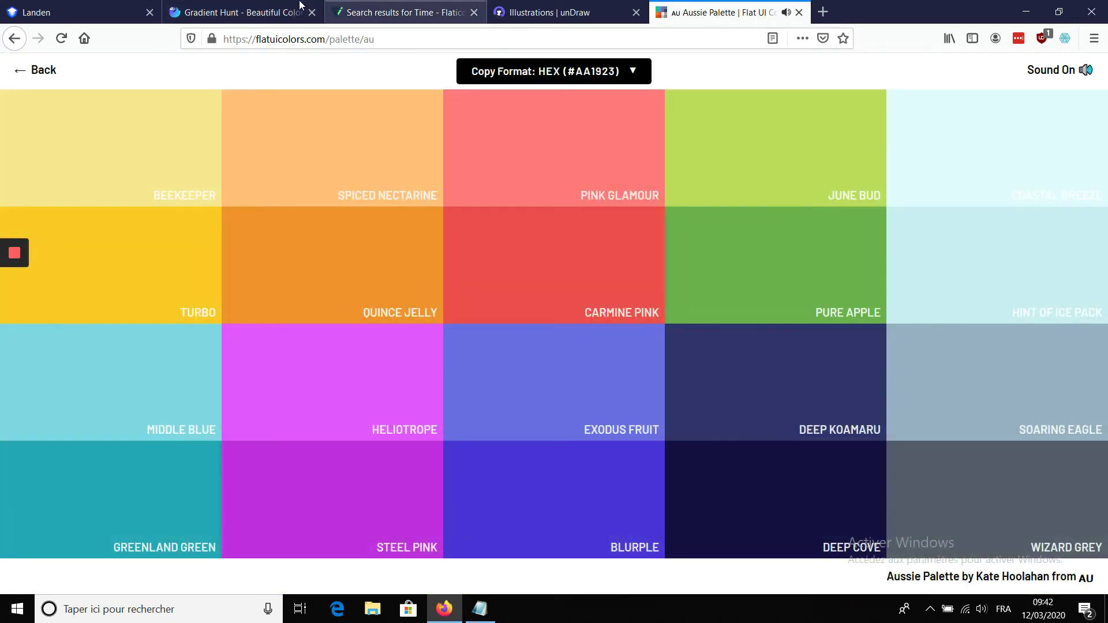
- Return to Landen and set the theme's button background to the copied Pure Apple green in HEXA format
click(81, 12)
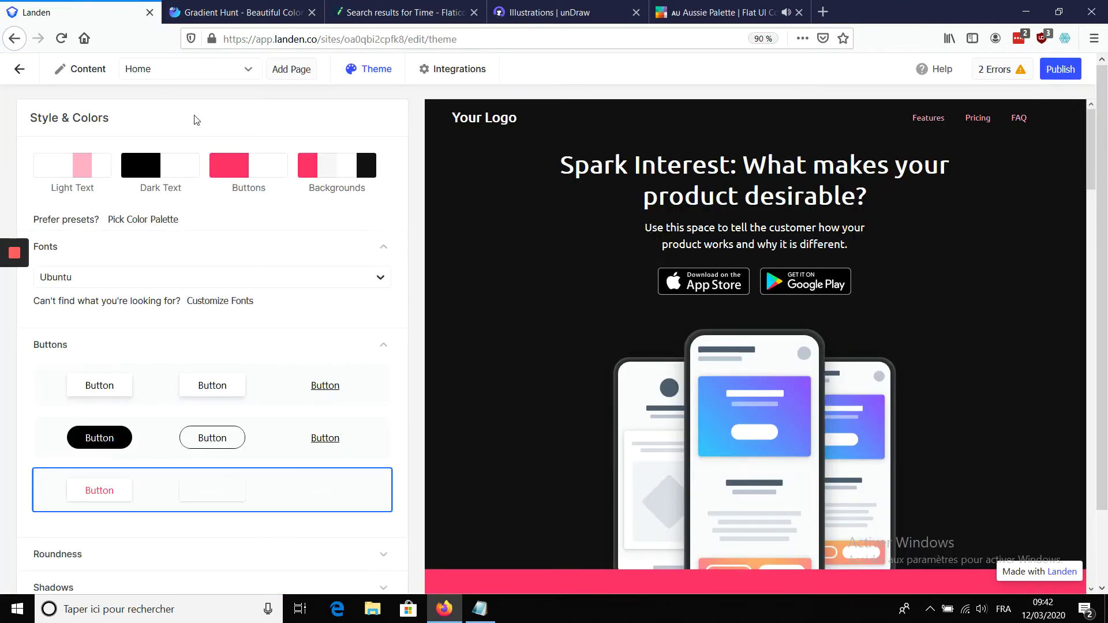
click(285, 168)
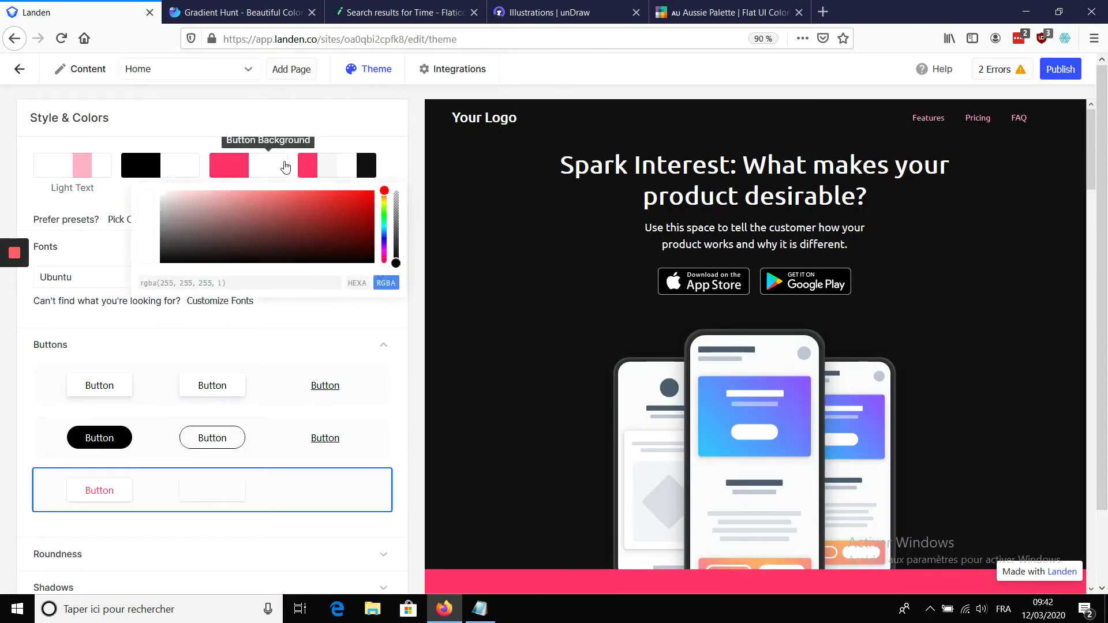
click(357, 283)
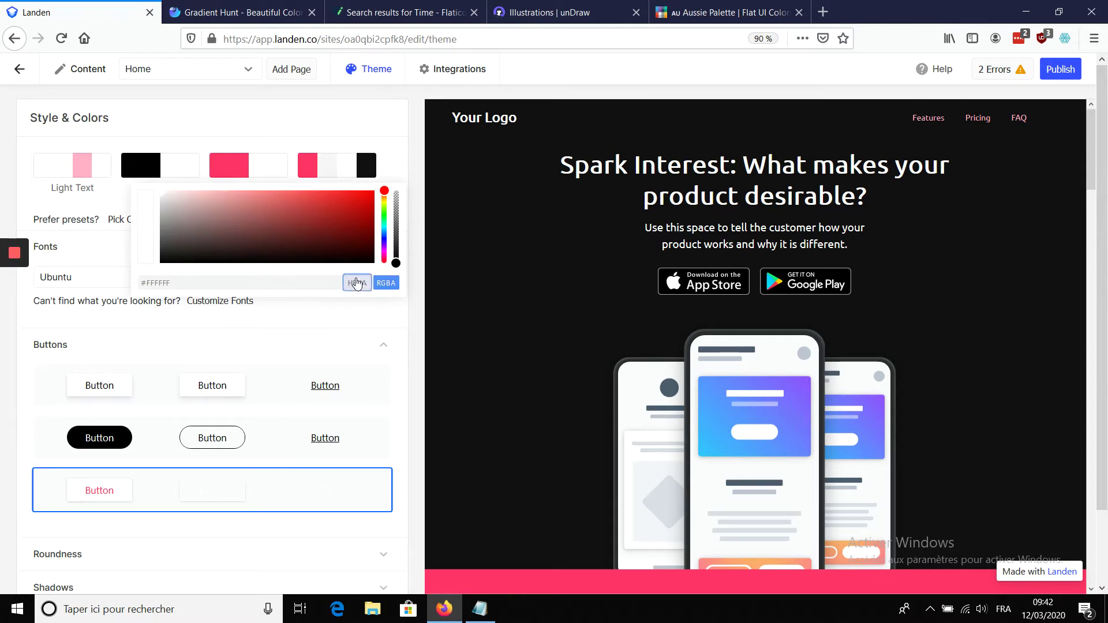
triple_click(208, 283)
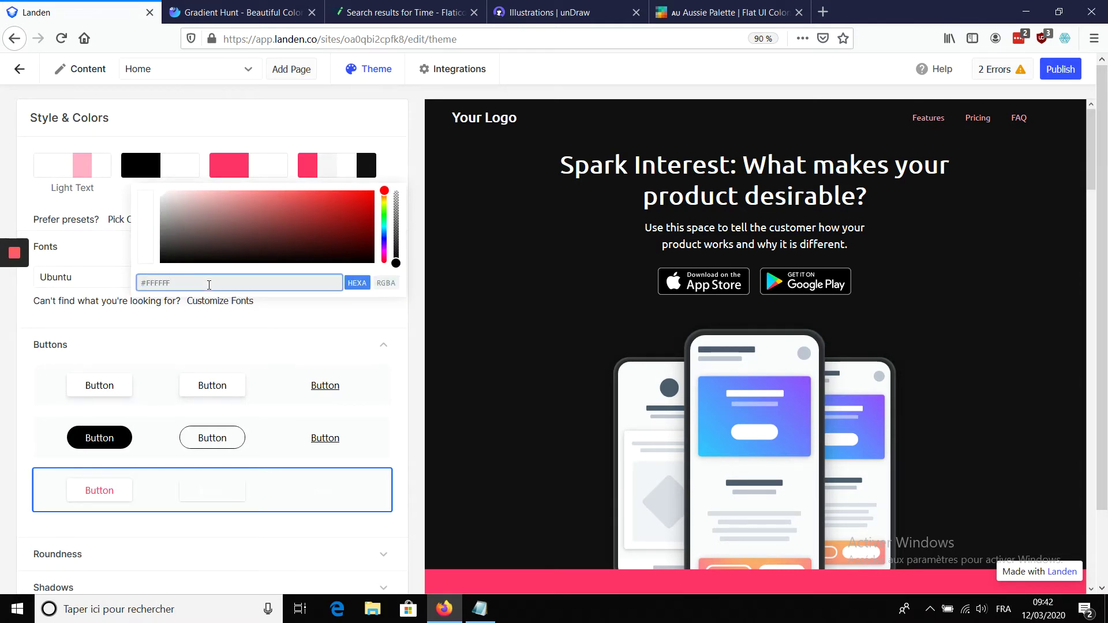
key(ctrl+v)
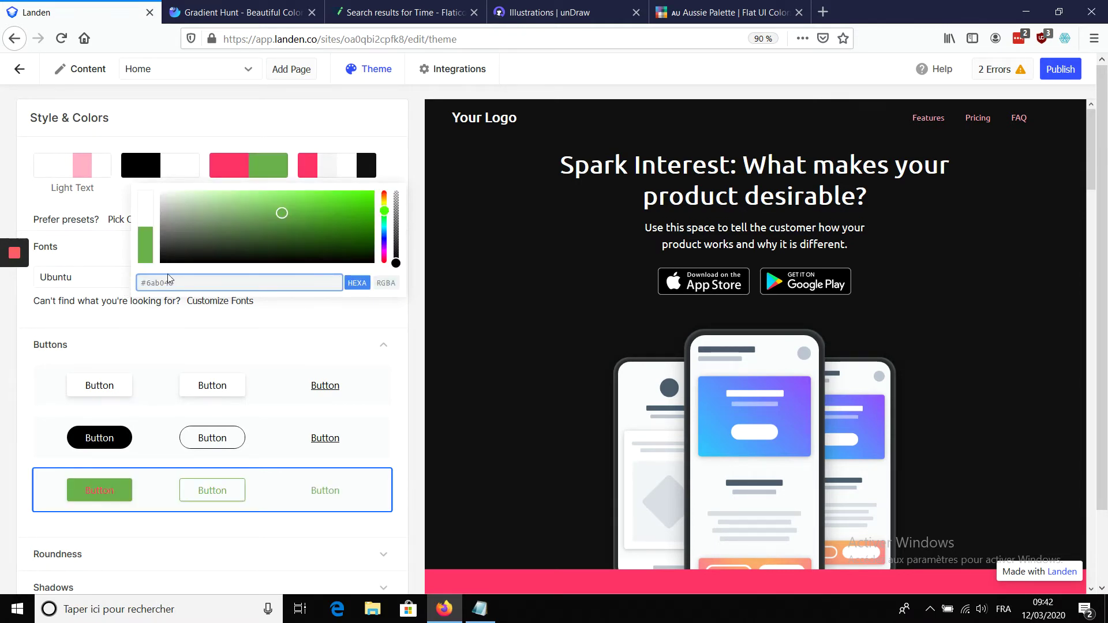
- Reset the theme's button background color to white, #FFF
drag(189, 282, 133, 279)
key(BackSpace)
text(FFF)
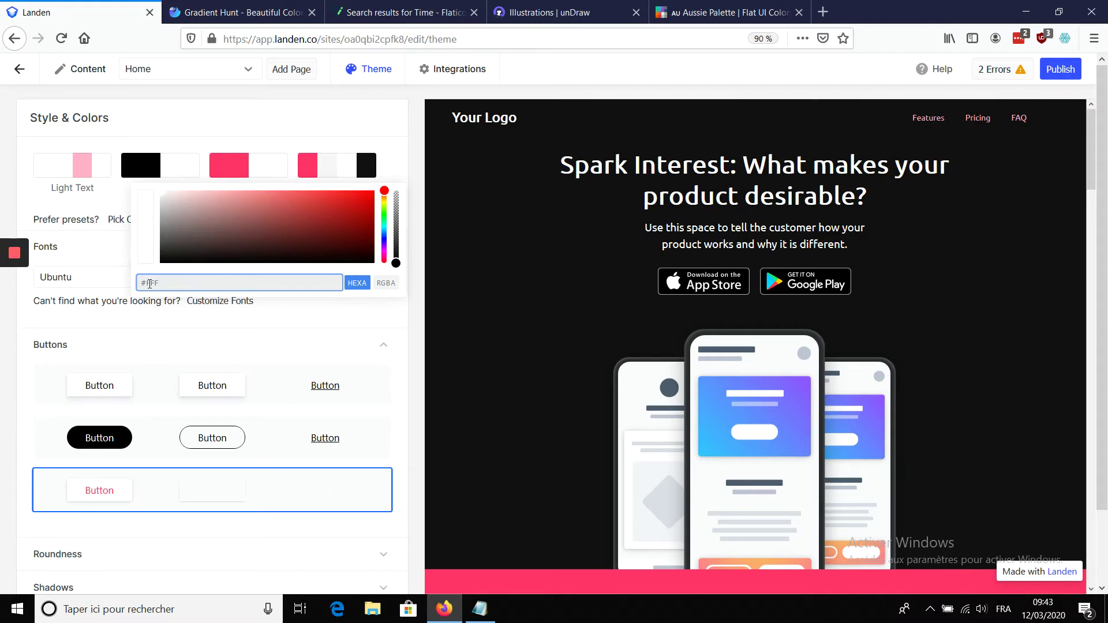
click(311, 321)
scroll(312, 321, down, 2)
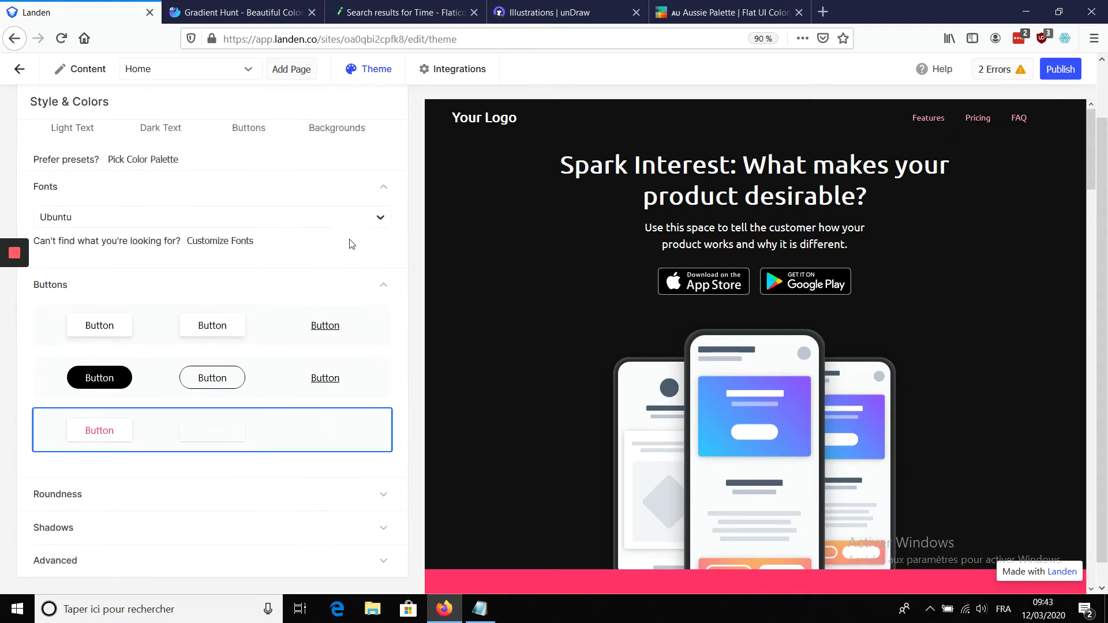
click(352, 221)
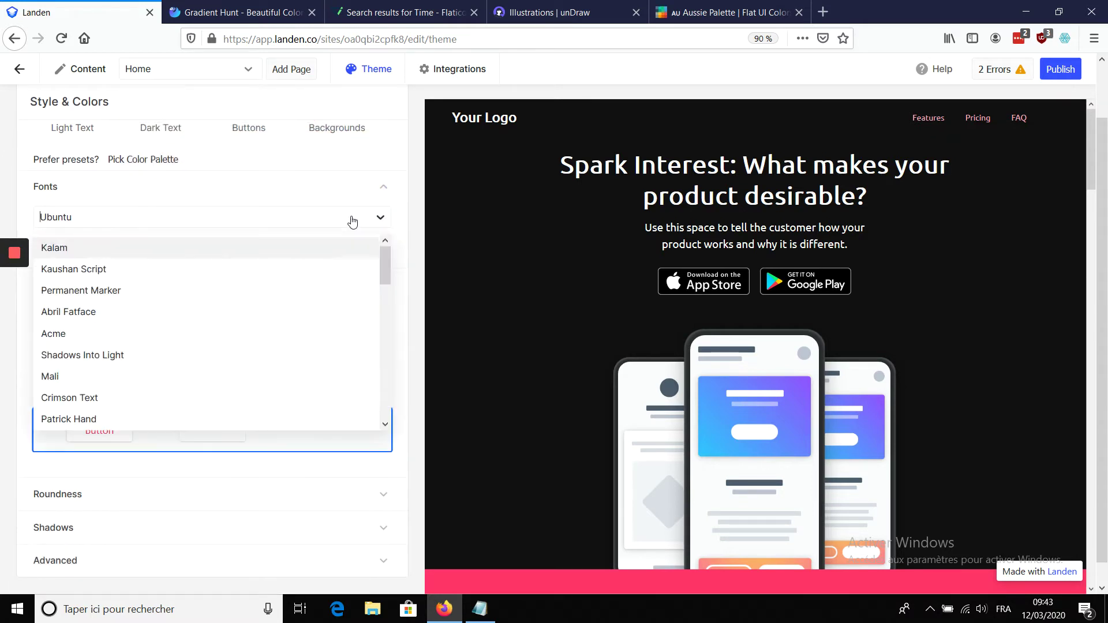
click(113, 222)
- Choose the first button style and the strongest corner roundness for the theme
scroll(255, 263, down, 1)
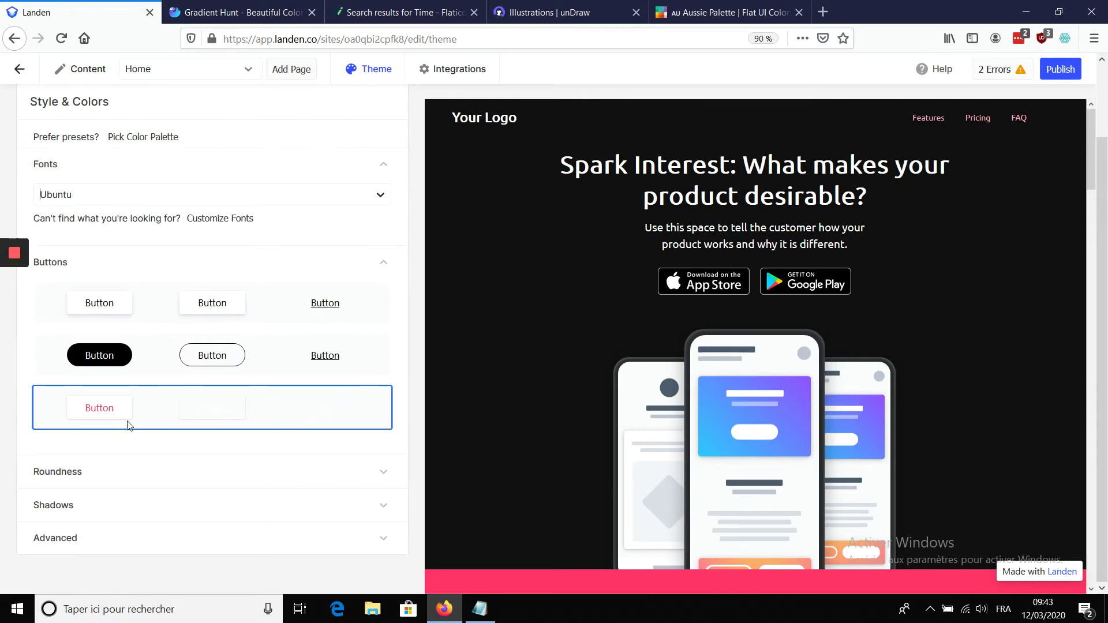
click(149, 317)
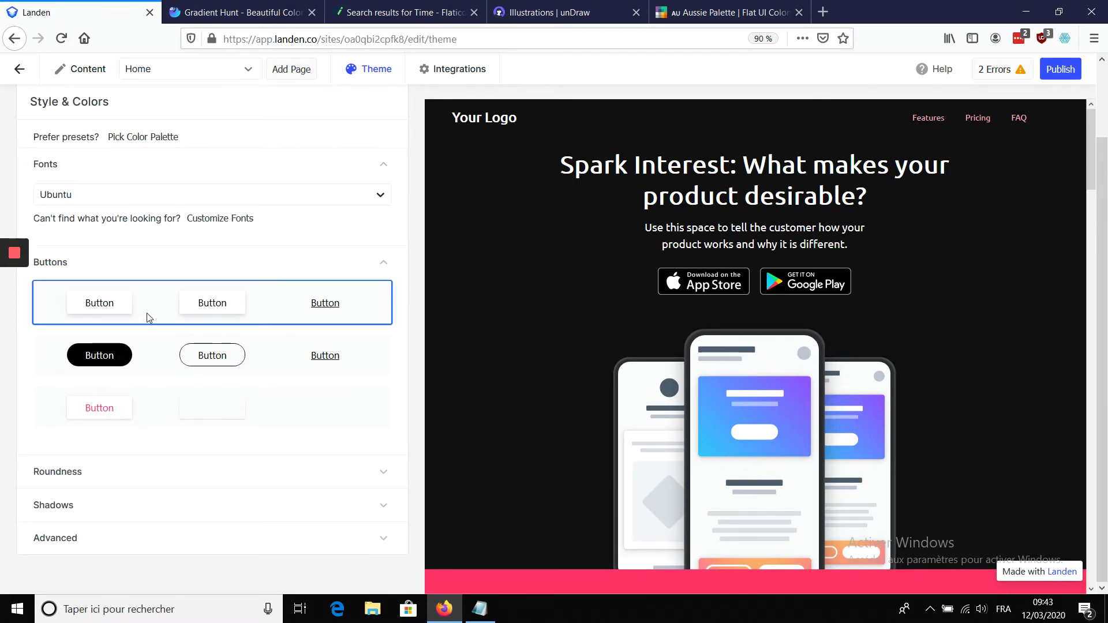
click(51, 474)
scroll(226, 448, down, 2)
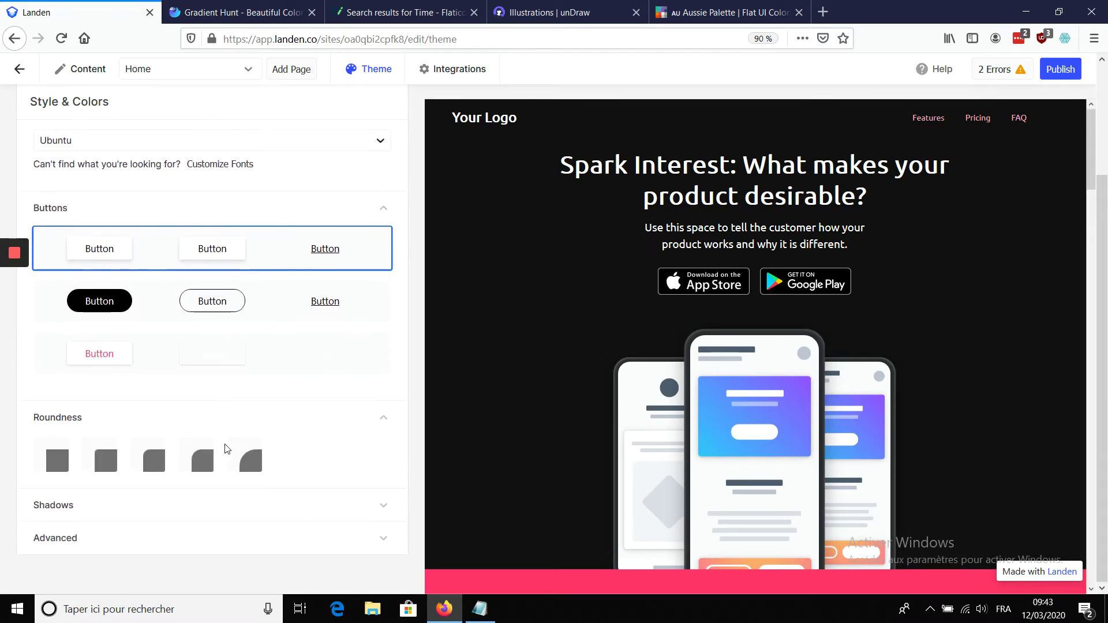
click(249, 463)
- Select the fourth shadow level for the theme and expand the advanced site width setting
click(160, 506)
click(211, 537)
scroll(209, 537, down, 2)
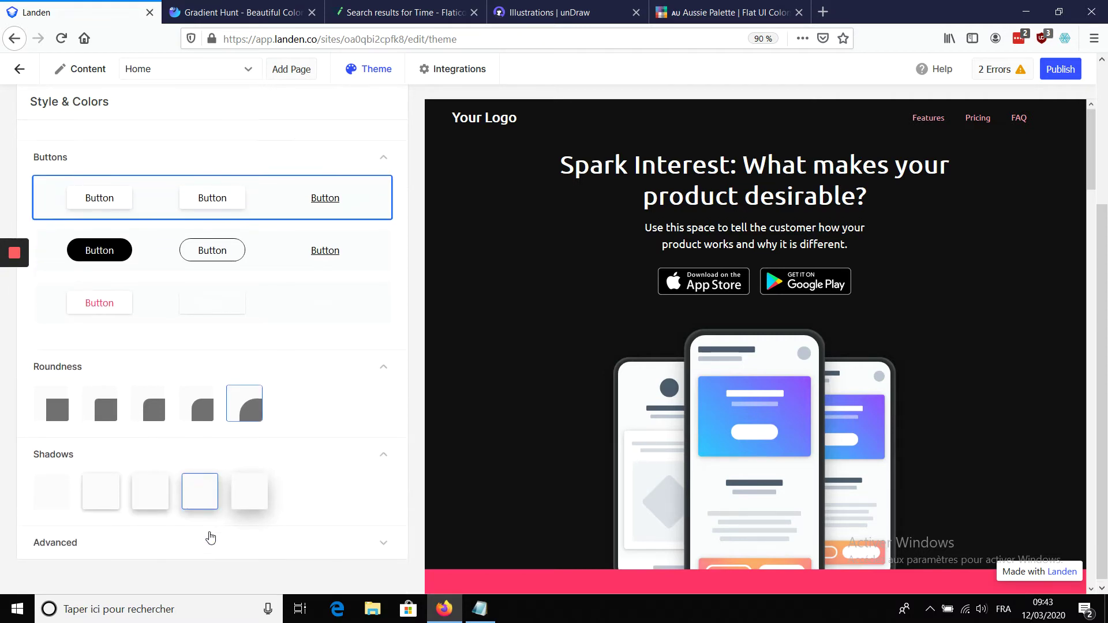
click(197, 539)
scroll(198, 536, down, 1)
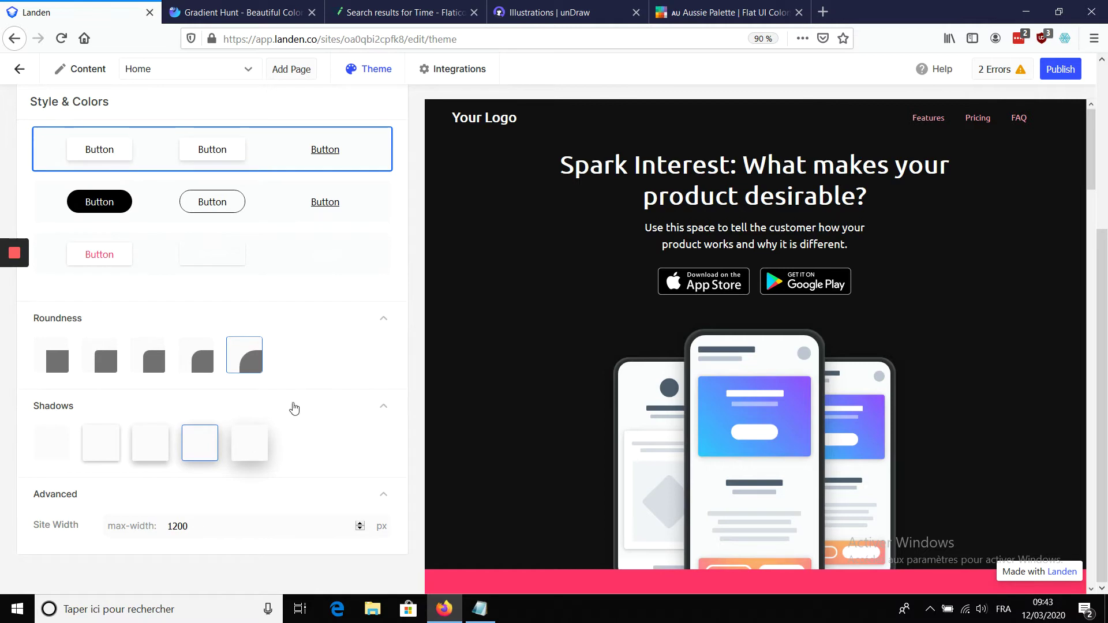
scroll(317, 366, up, 7)
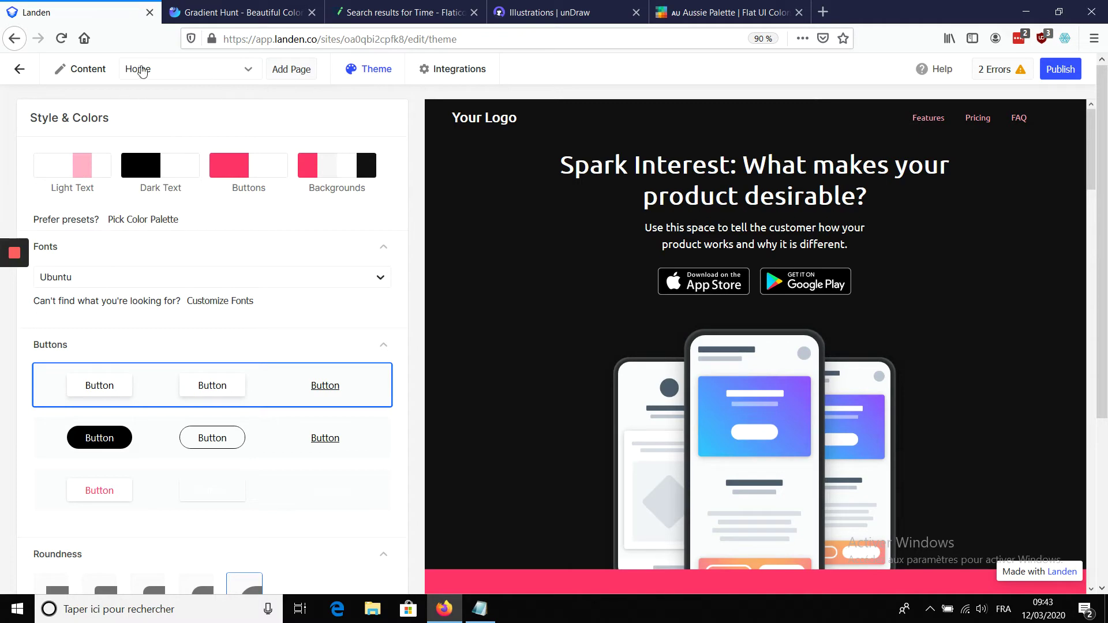
- Return to the page content and switch the hero section's background from a solid color to a gradient
click(85, 70)
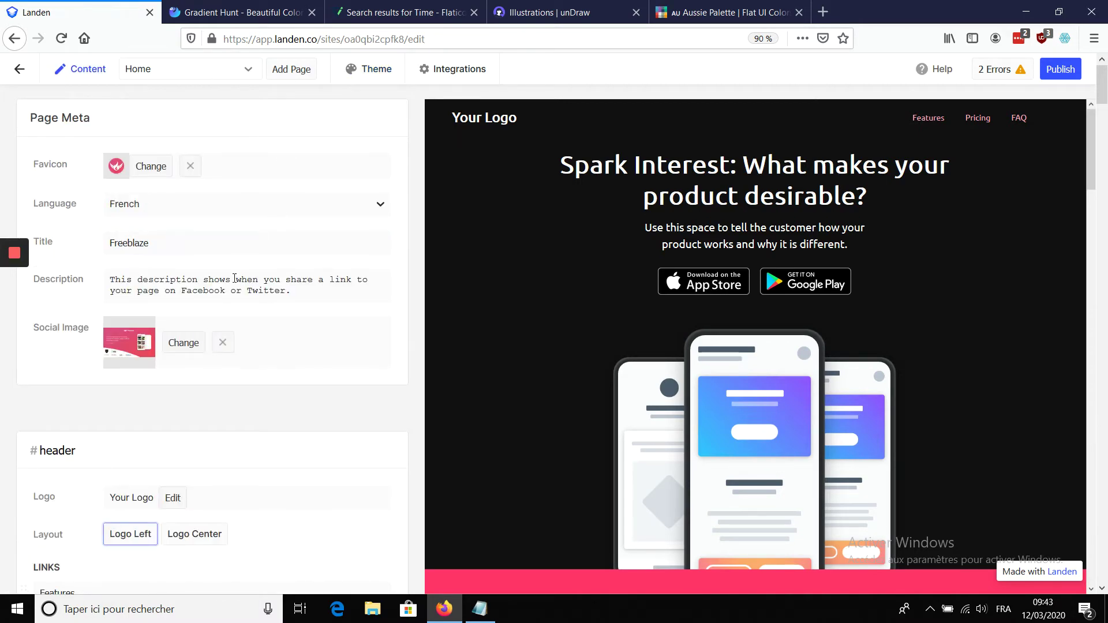
scroll(235, 277, down, 10)
click(599, 266)
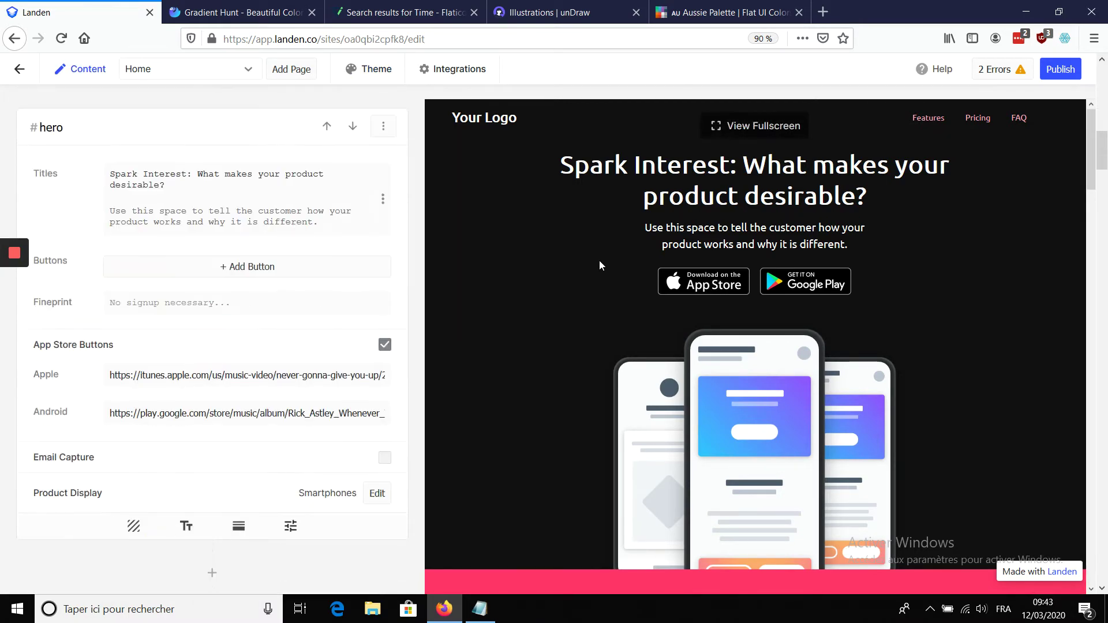
click(135, 518)
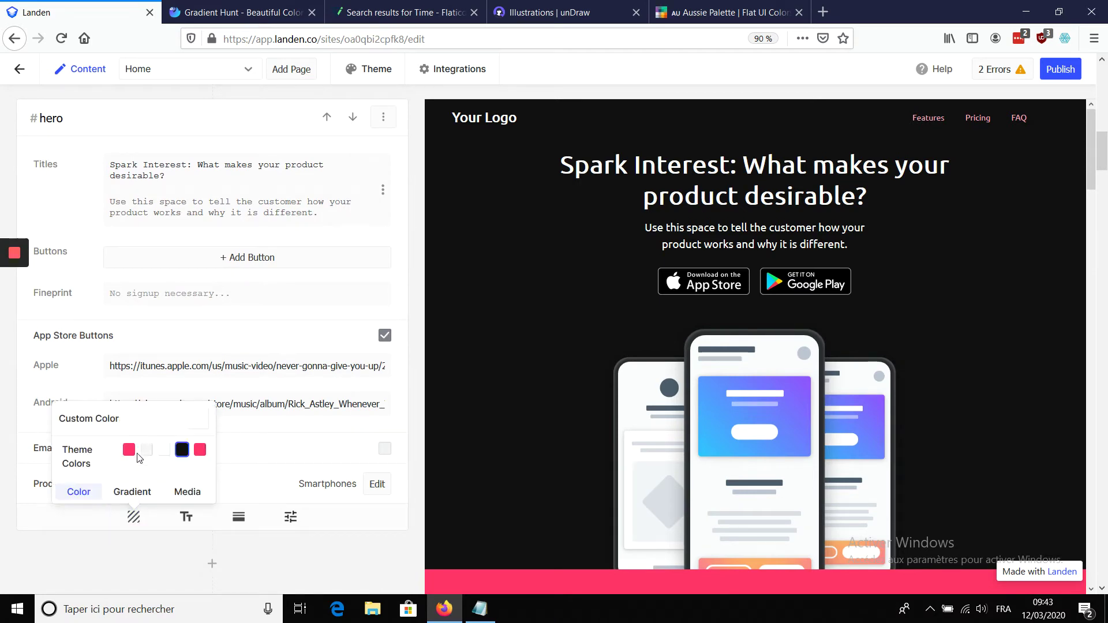
click(135, 493)
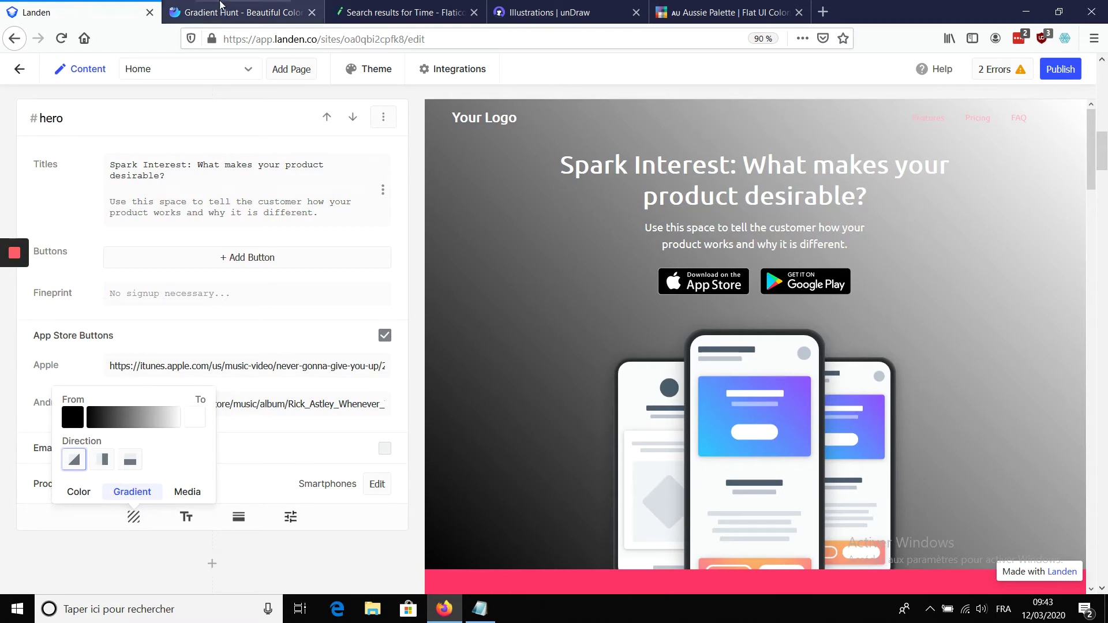
- Copy the code of the first popular blue radial gradient from Gradient Hunt and paste it into saves.txt in Notepad
click(222, 11)
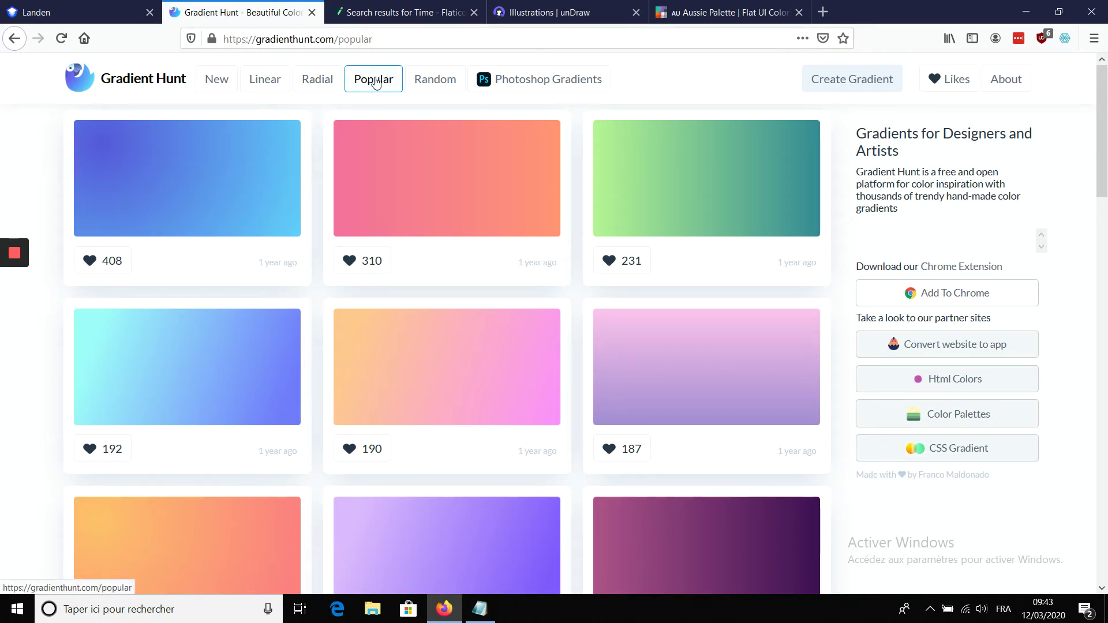
mouse_move(158, 210)
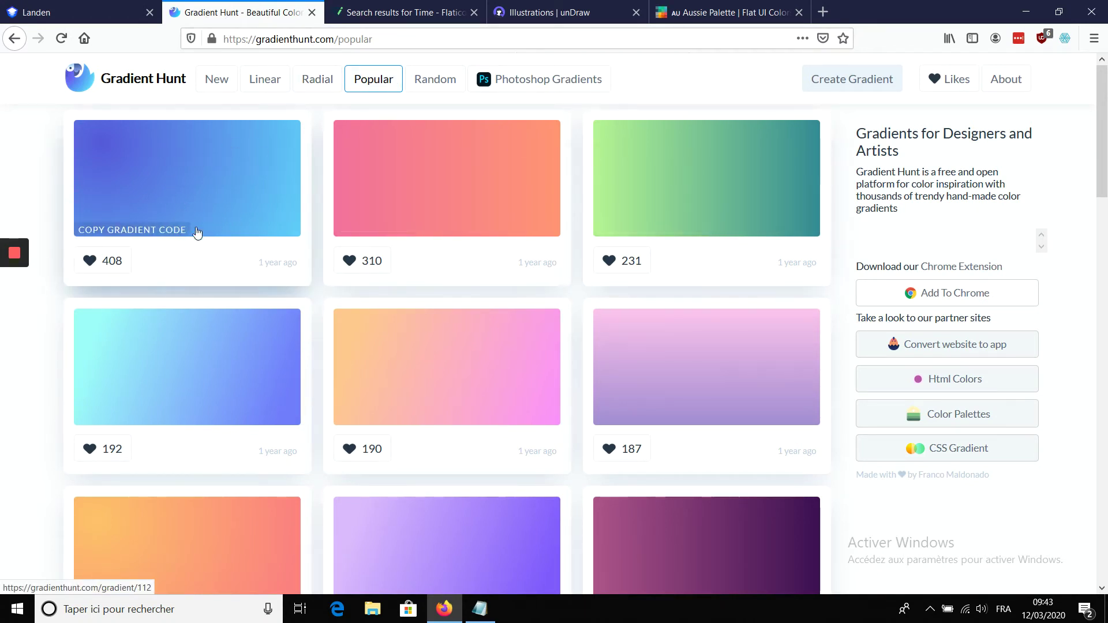
click(165, 229)
click(479, 608)
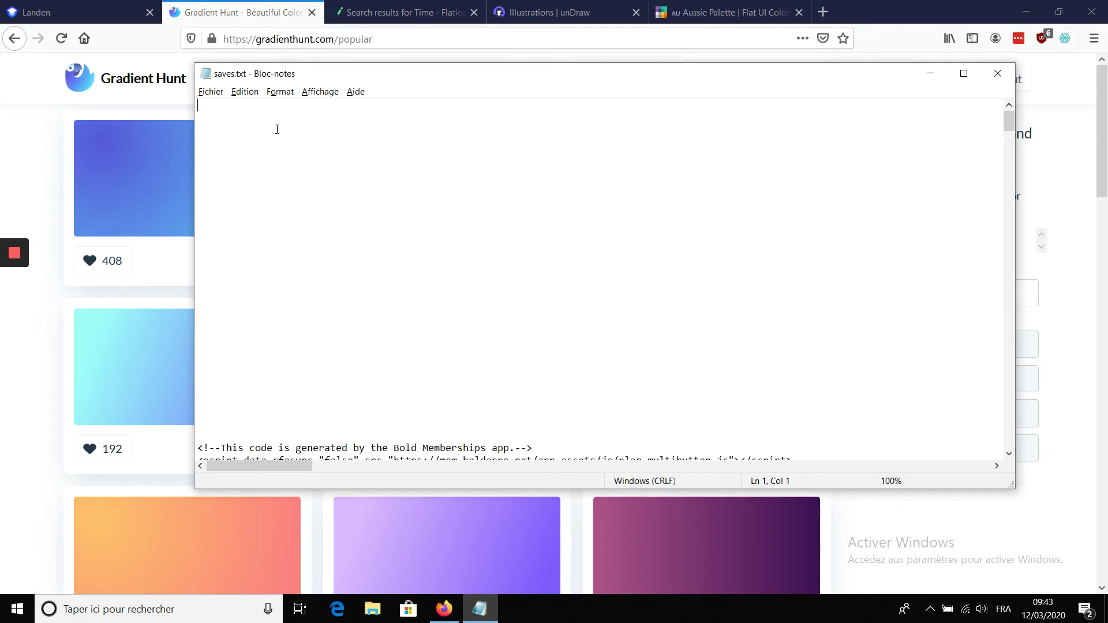
key(ctrl+v)
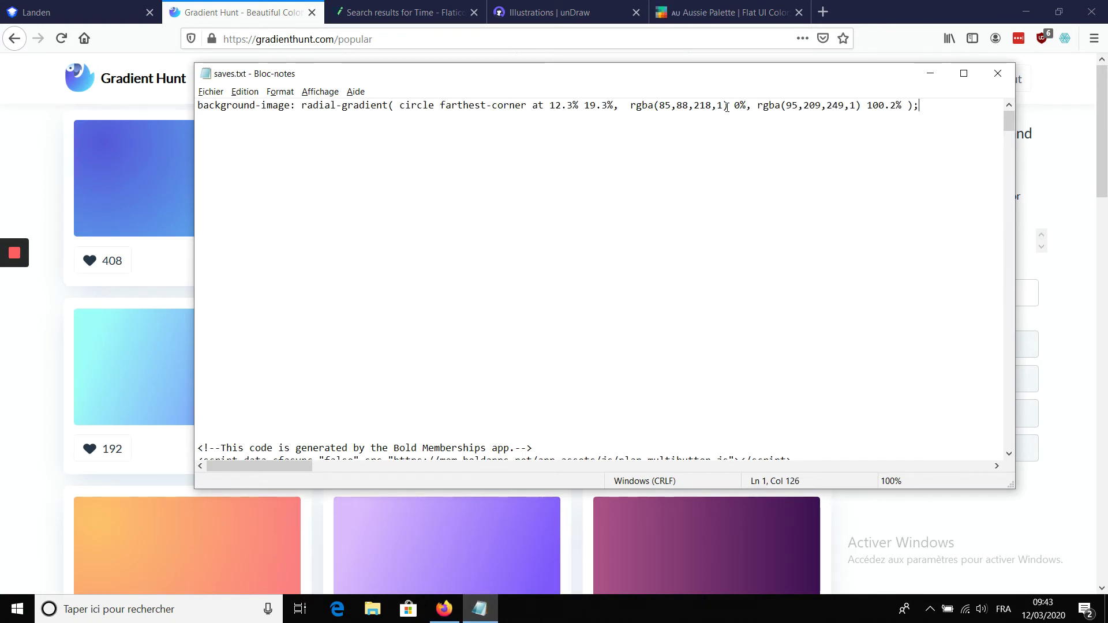
- Copy rgba(85,88,218,1) from the notes and set it as the starting color of the hero gradient in Landen
drag(721, 109, 639, 107)
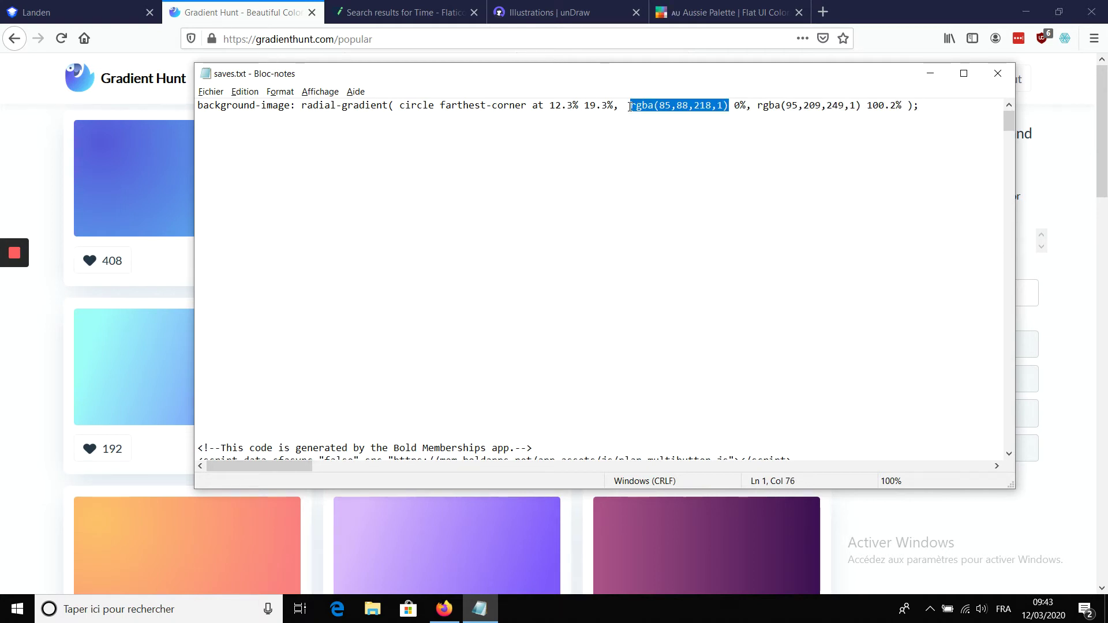
click(58, 12)
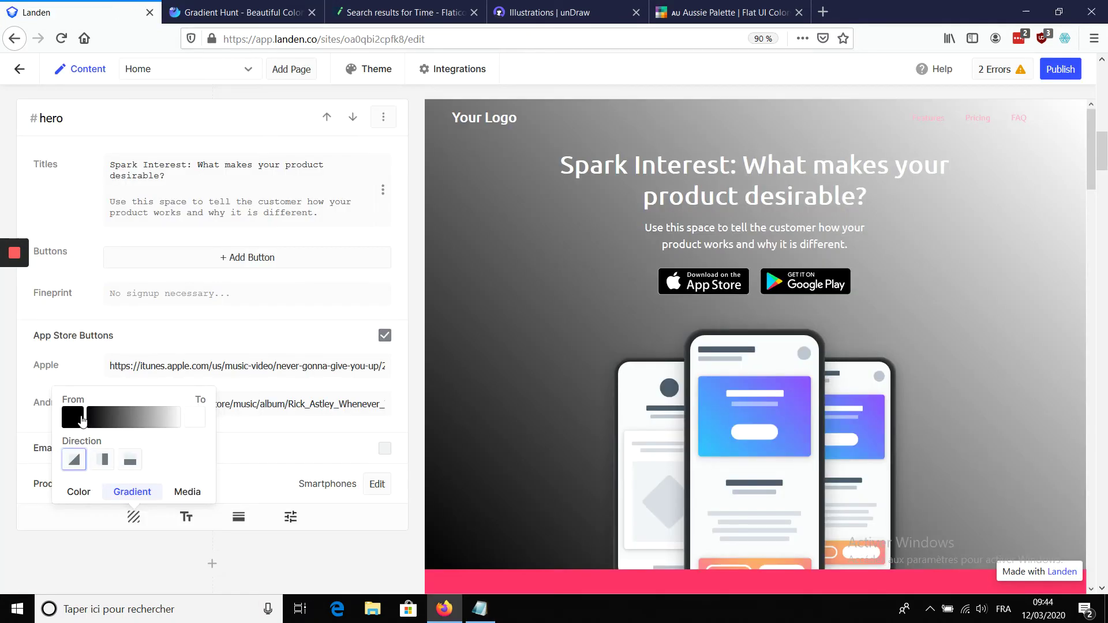
click(76, 423)
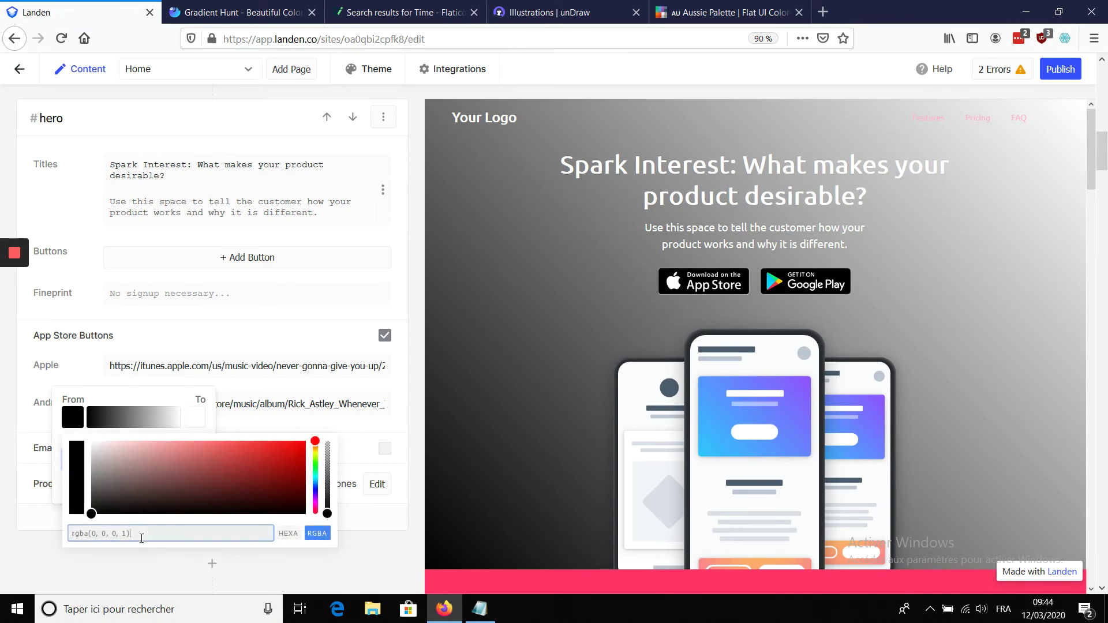
drag(140, 534, 68, 534)
key(ctrl+v)
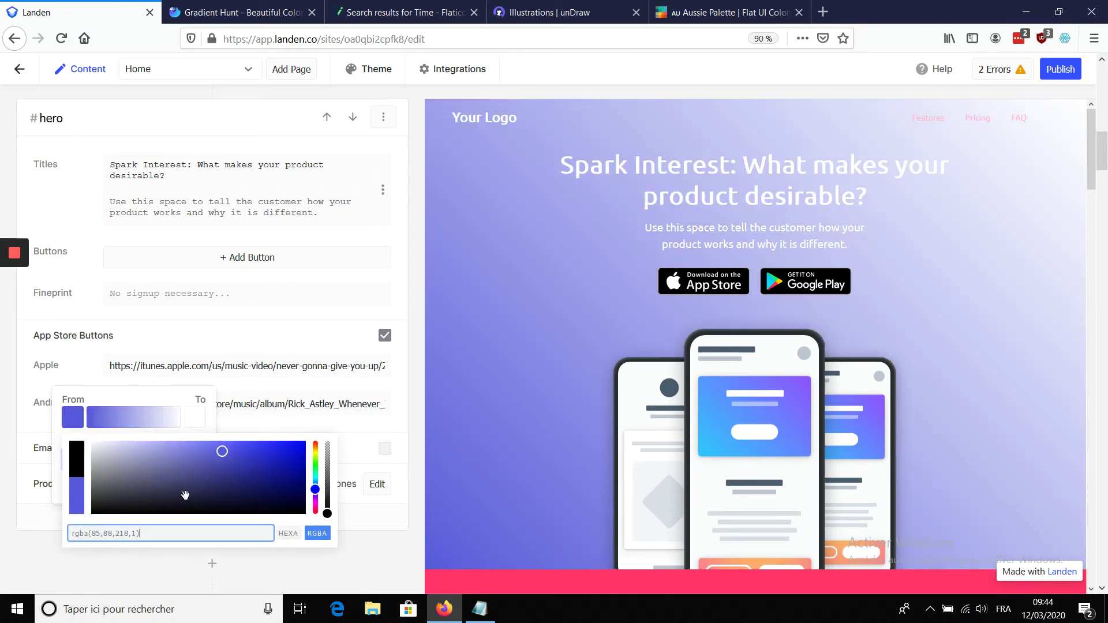
- Copy rgba(95,209,249,1) from the Notepad notes and set it as the end color of the hero gradient in Landen
key(alt+Tab)
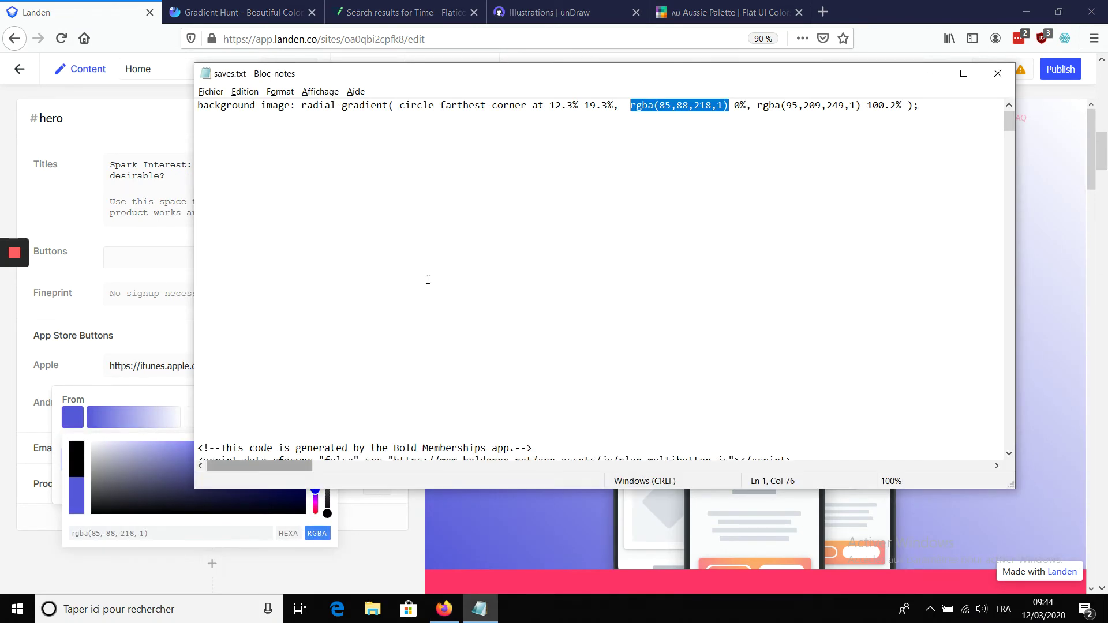
click(859, 104)
drag(859, 105, 762, 102)
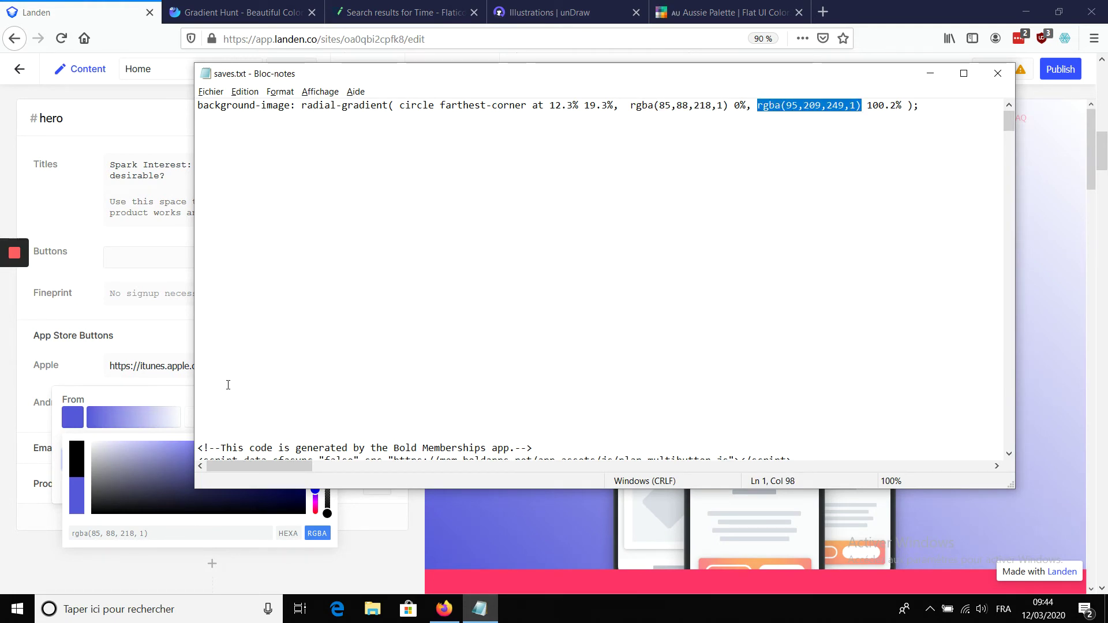
click(173, 394)
click(199, 417)
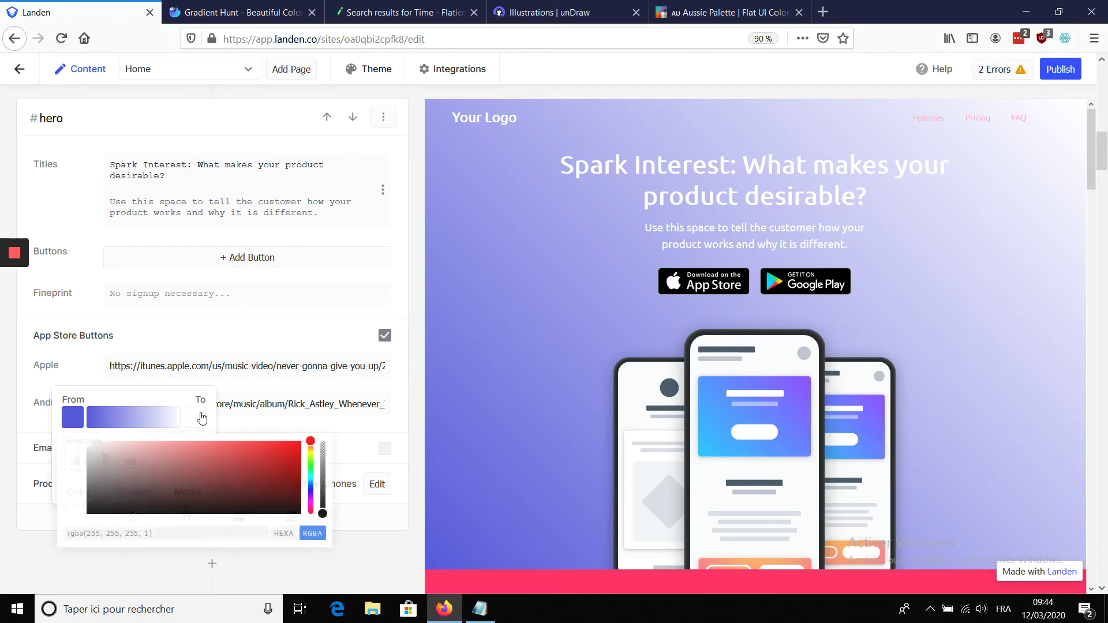
click(154, 530)
drag(153, 530, 14, 536)
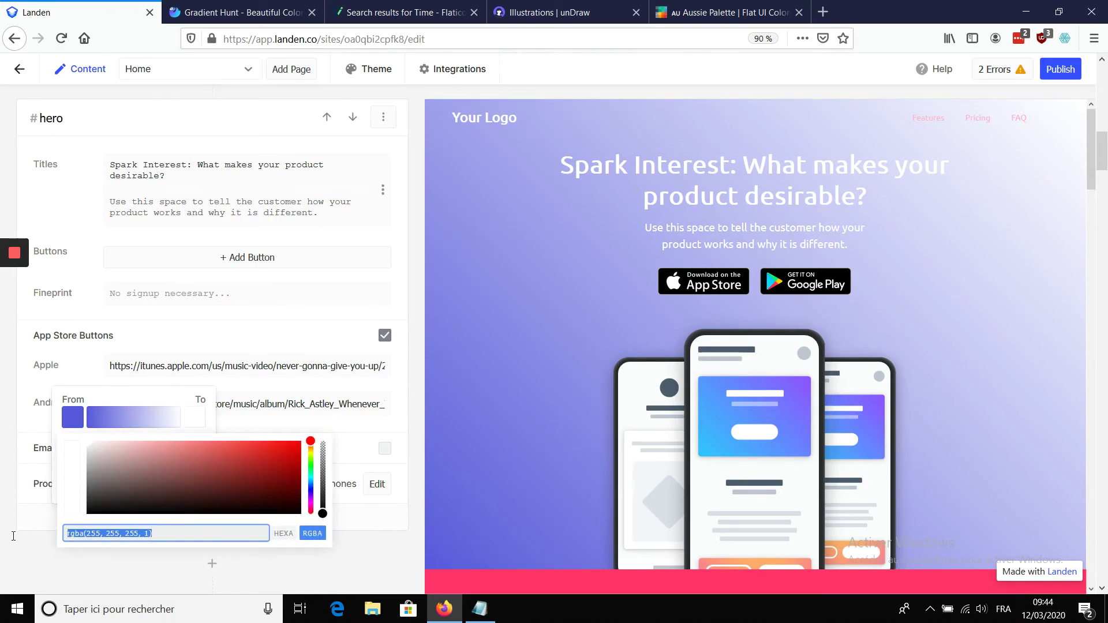
key(ctrl+v)
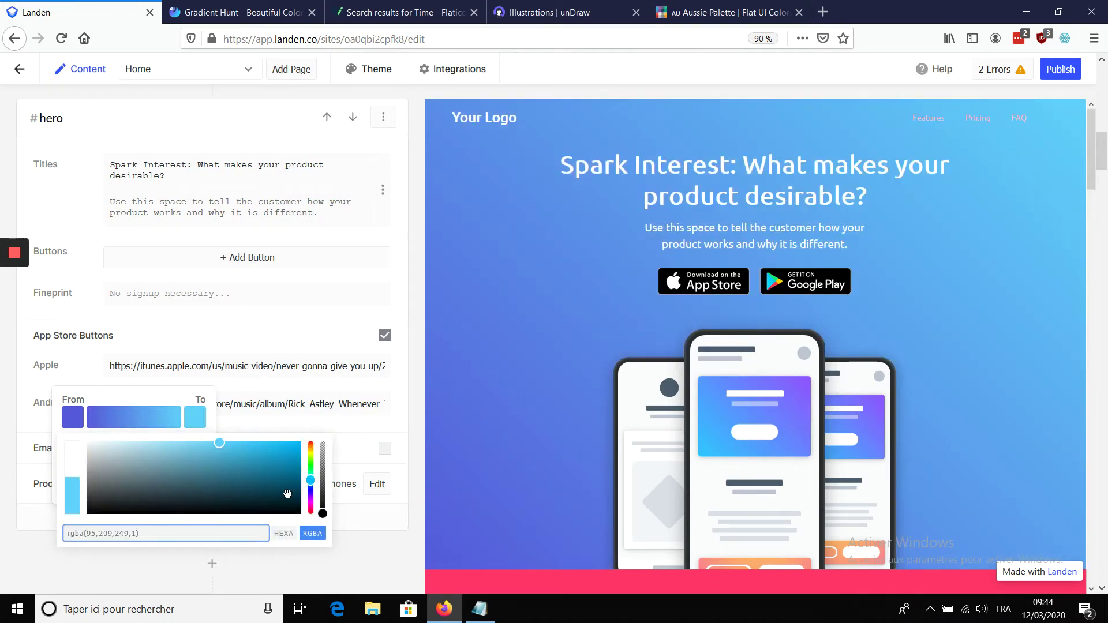
click(139, 400)
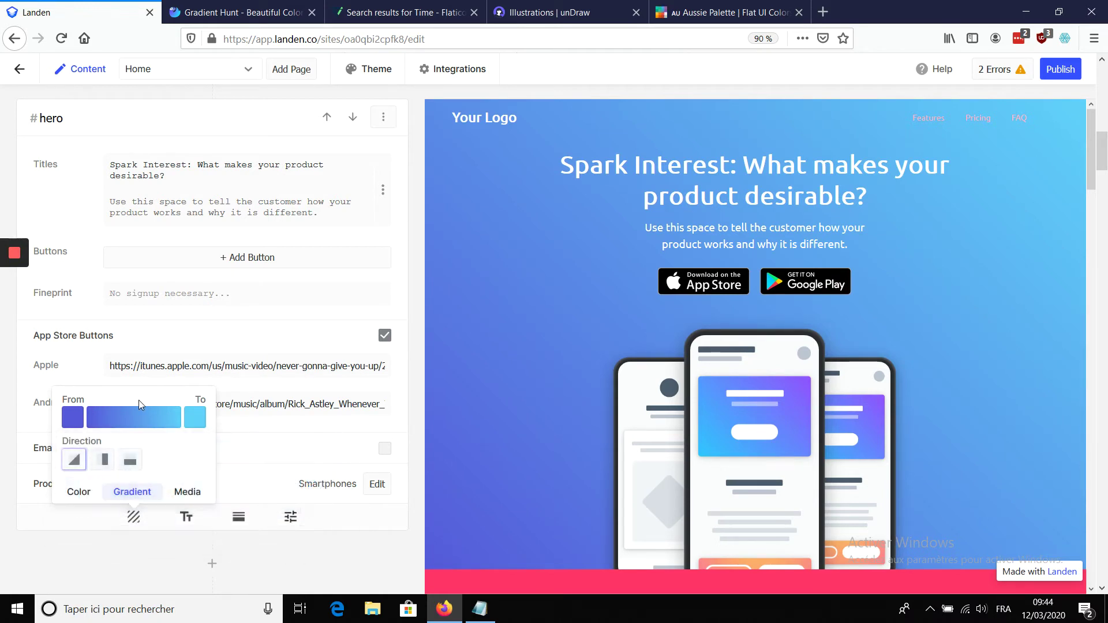
- Try the horizontal and vertical directions for the hero gradient and return to the diagonal one
click(103, 462)
click(130, 465)
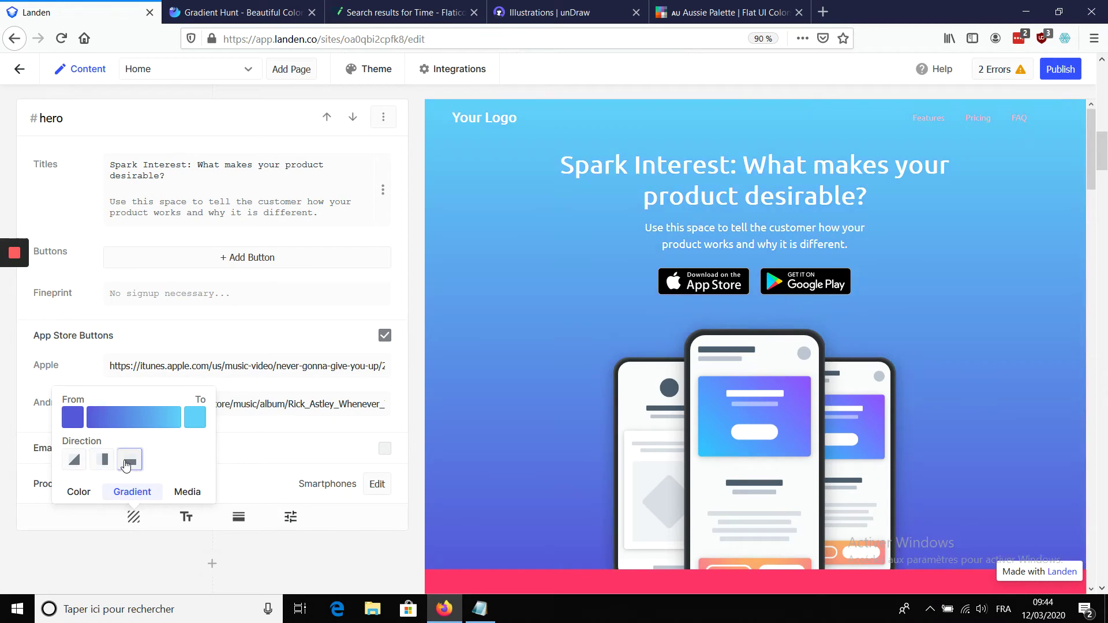
click(97, 462)
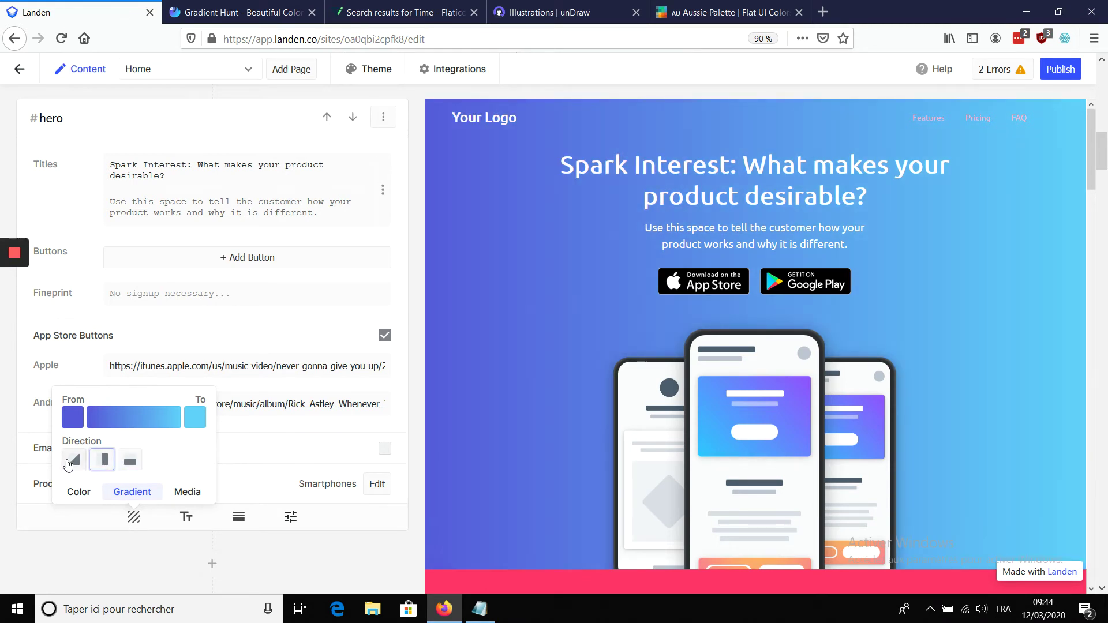
click(69, 462)
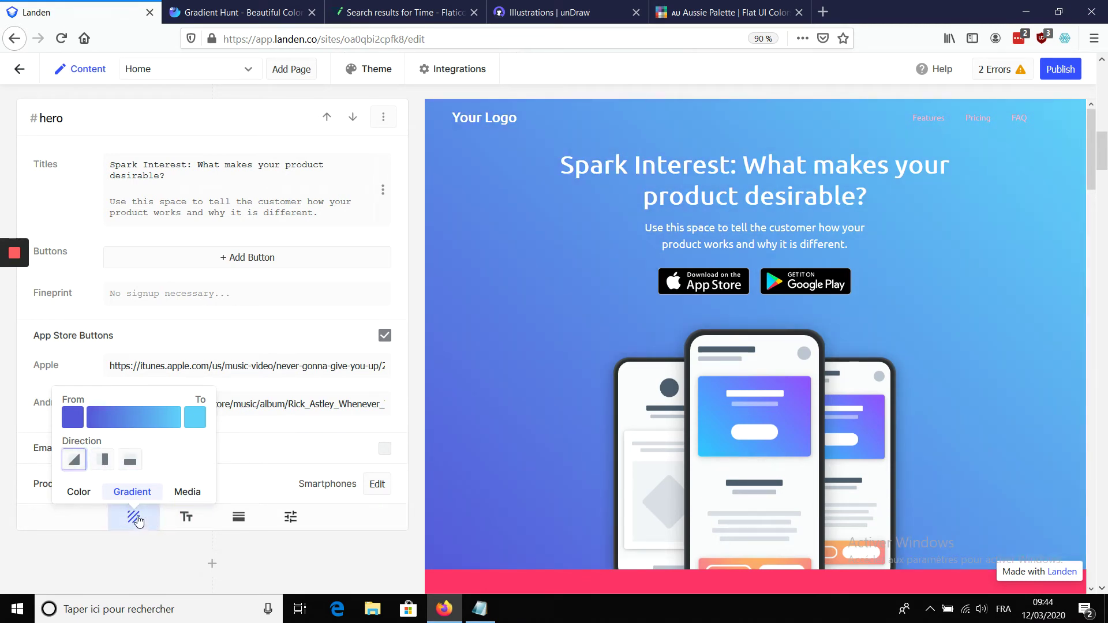
- Look at the media upload option for the hero background, cancel the file selection and return to the gradient
click(188, 491)
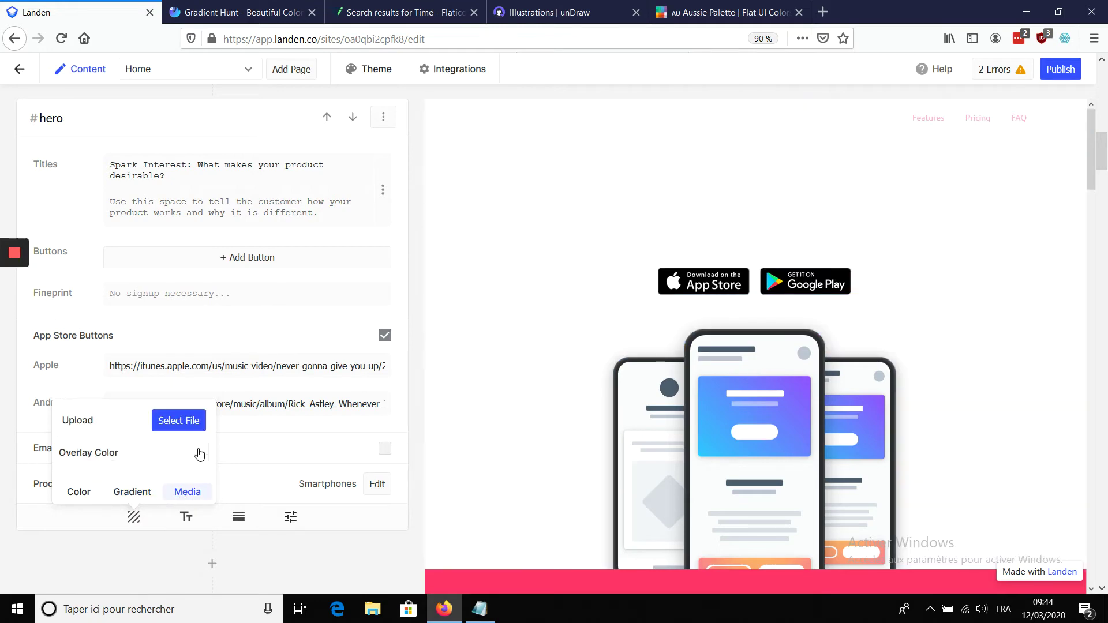
click(167, 420)
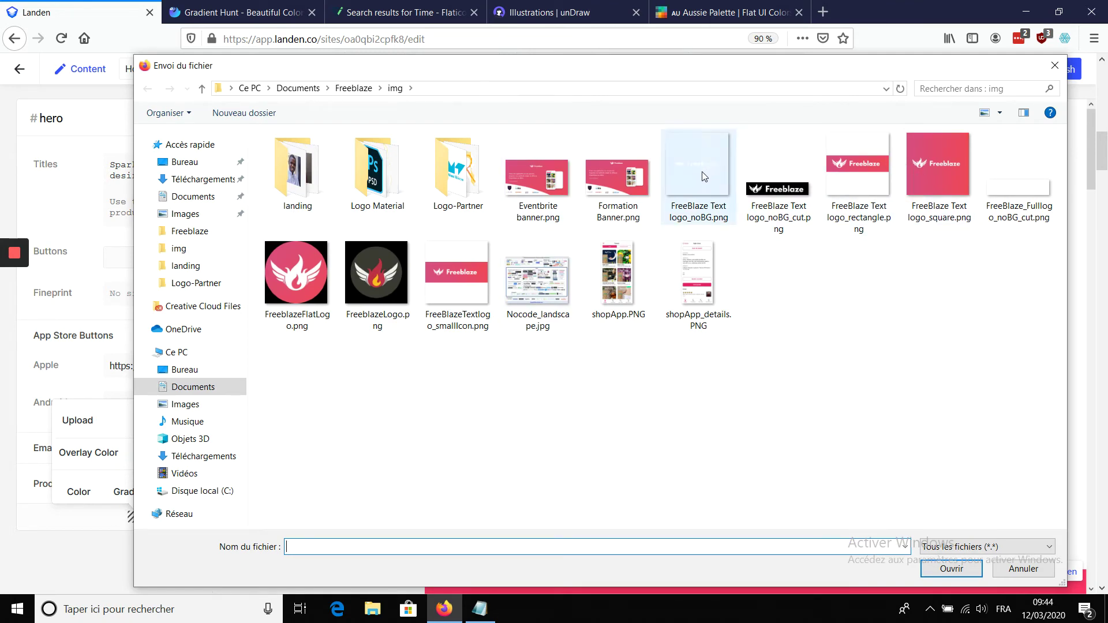
click(1055, 69)
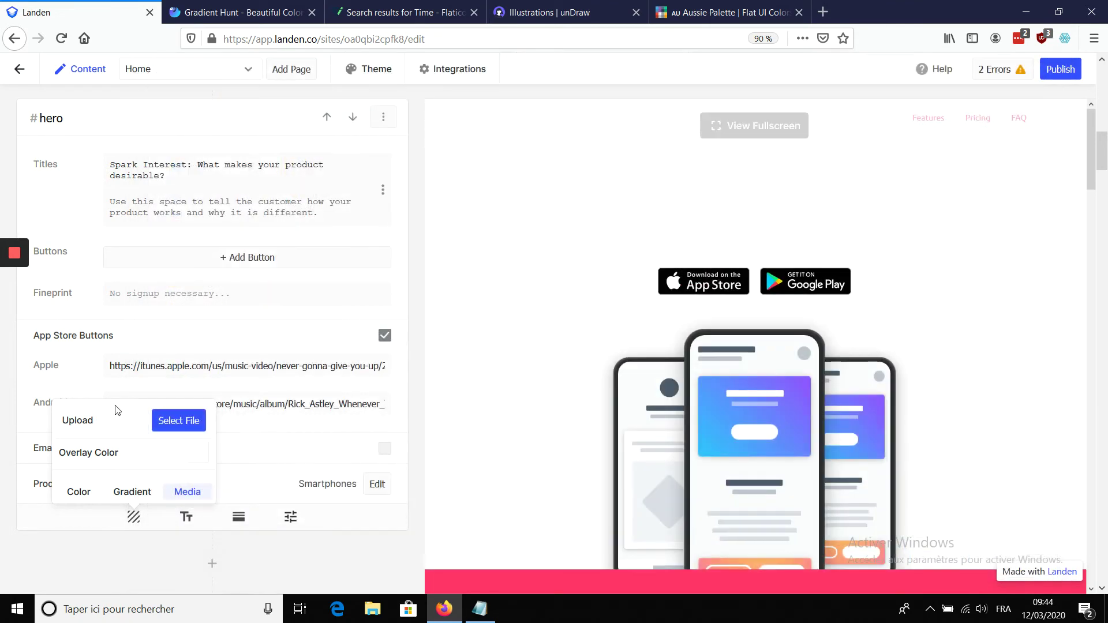
click(133, 492)
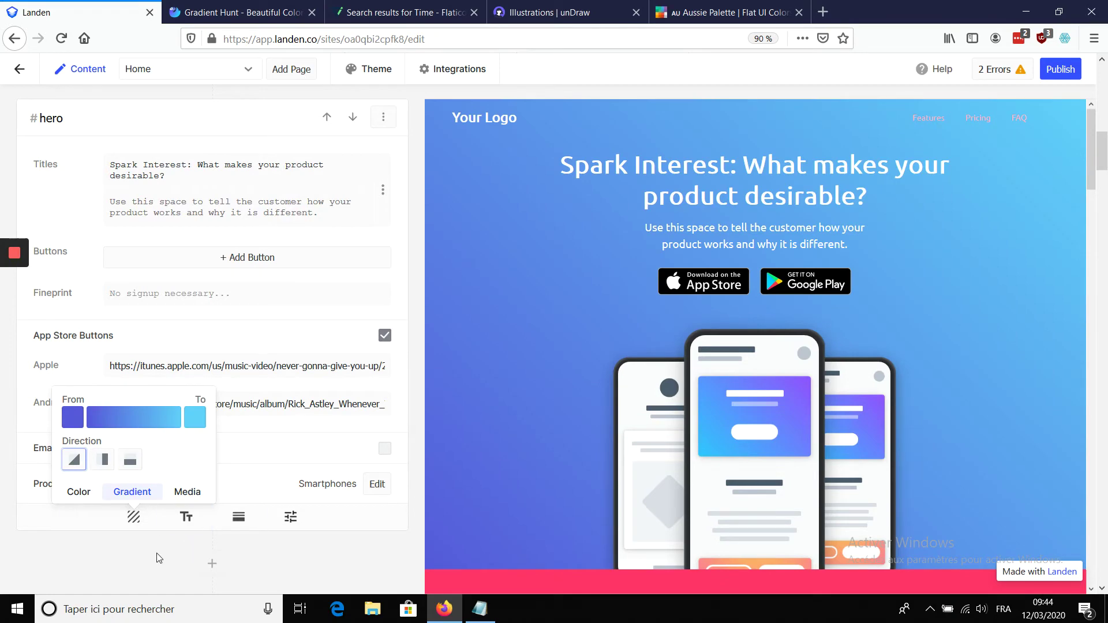
- Set the hero body text's base size to 15 px, try the dark color theme and return to Light
mouse_move(188, 526)
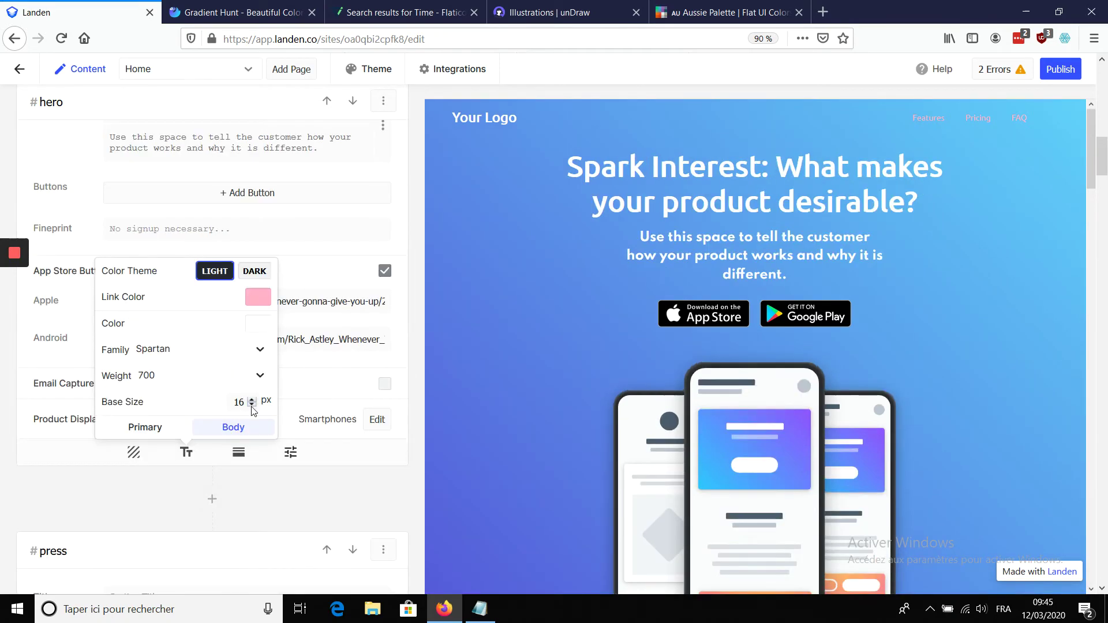
click(252, 400)
click(256, 272)
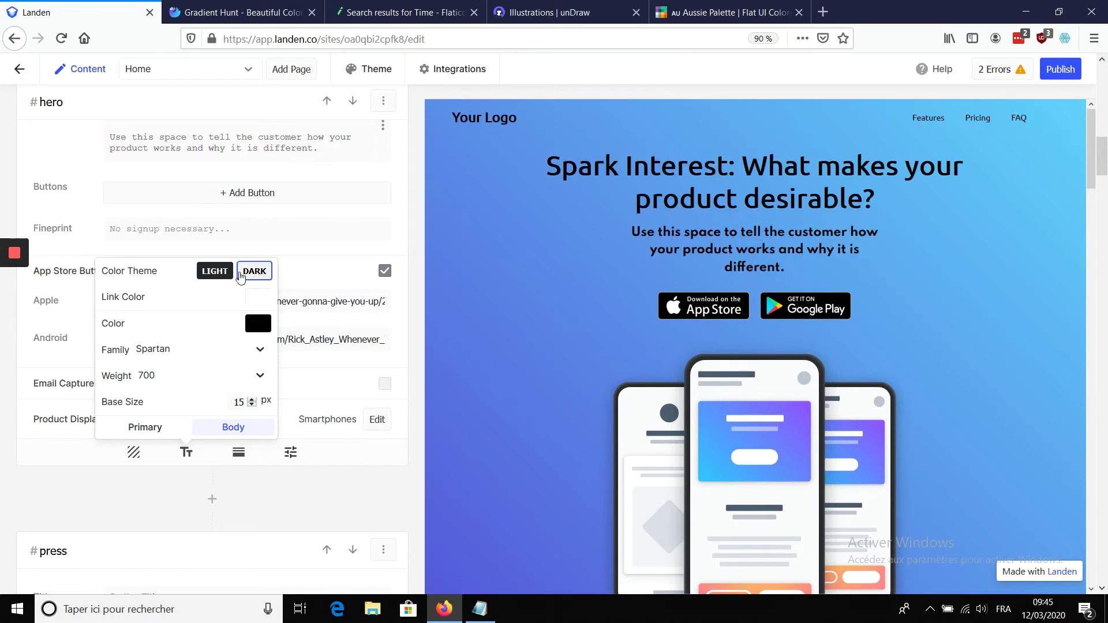
click(209, 278)
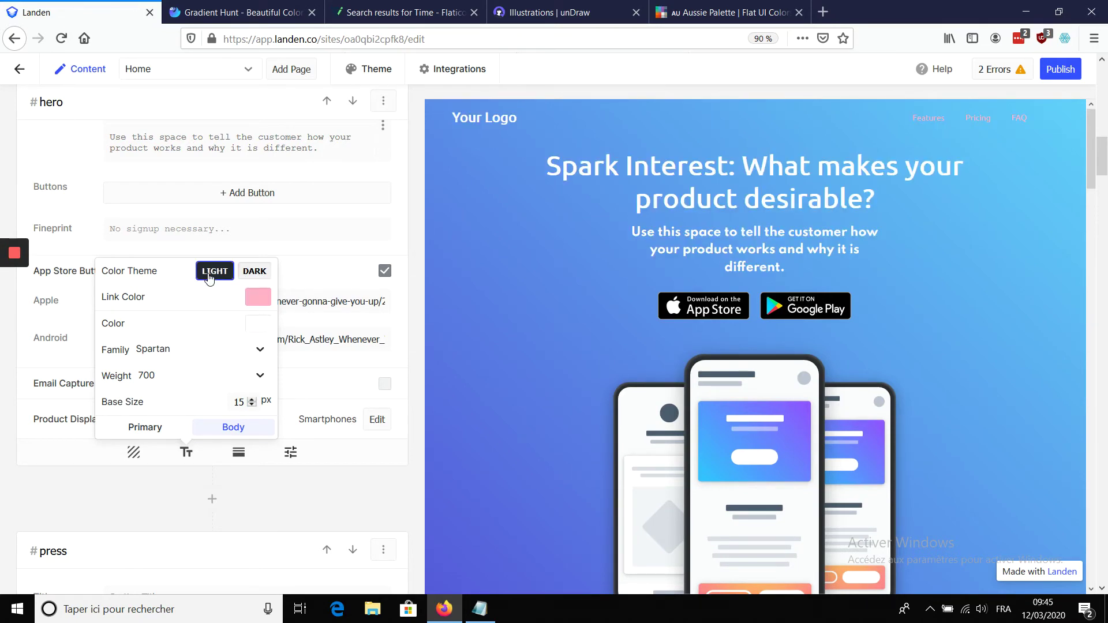
click(258, 476)
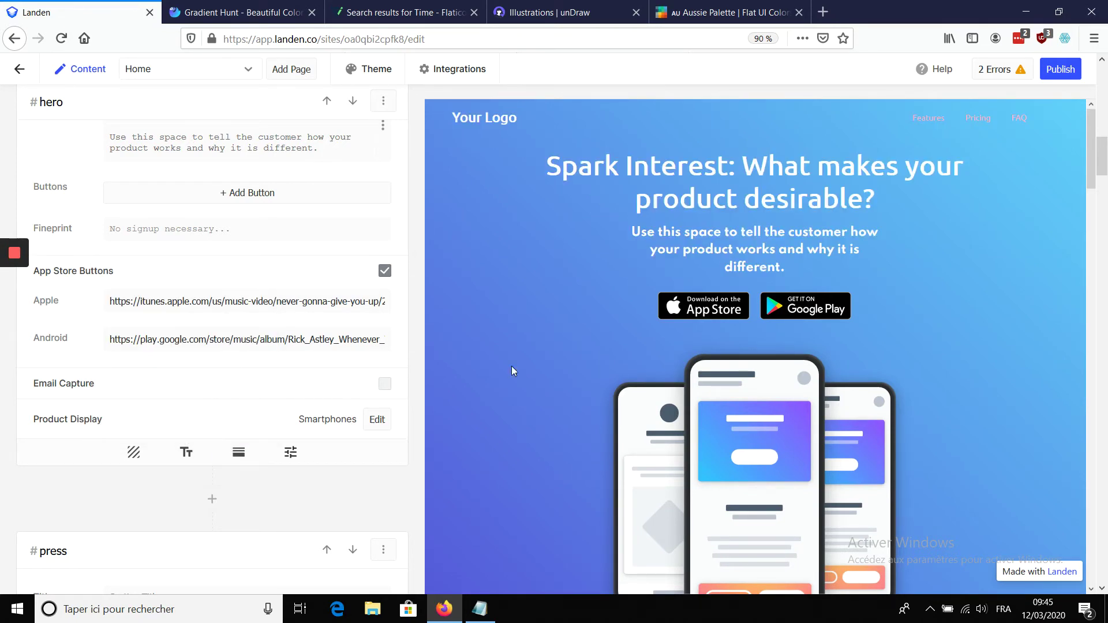
- Try the slanted divider styles for the hero section and apply the layered wave divider
scroll(587, 345, down, 3)
scroll(587, 345, up, 3)
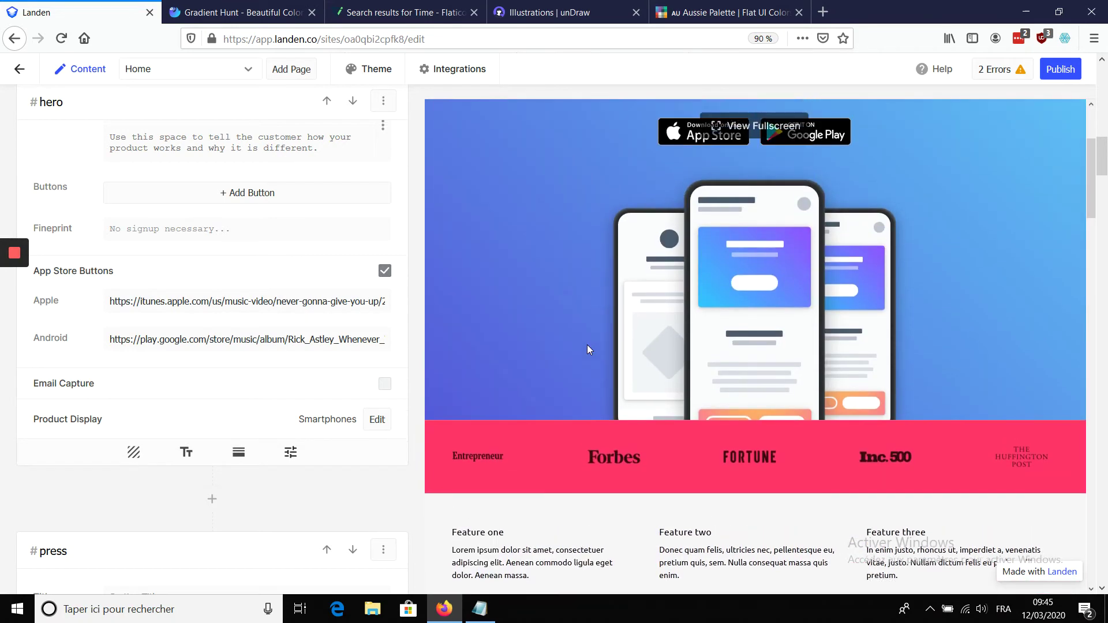
click(240, 454)
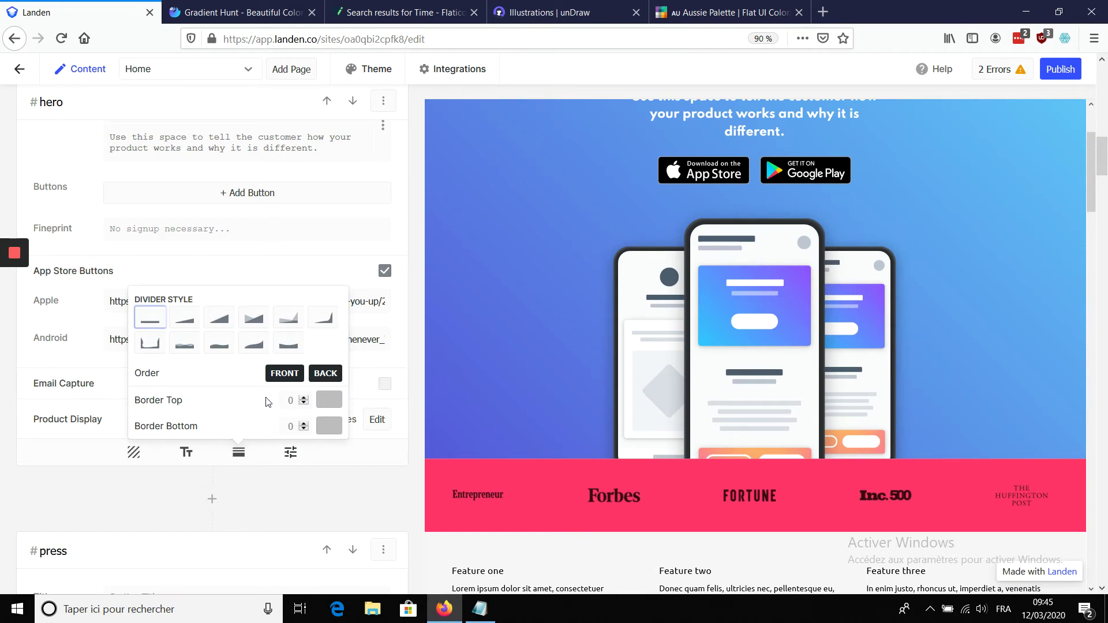
click(218, 323)
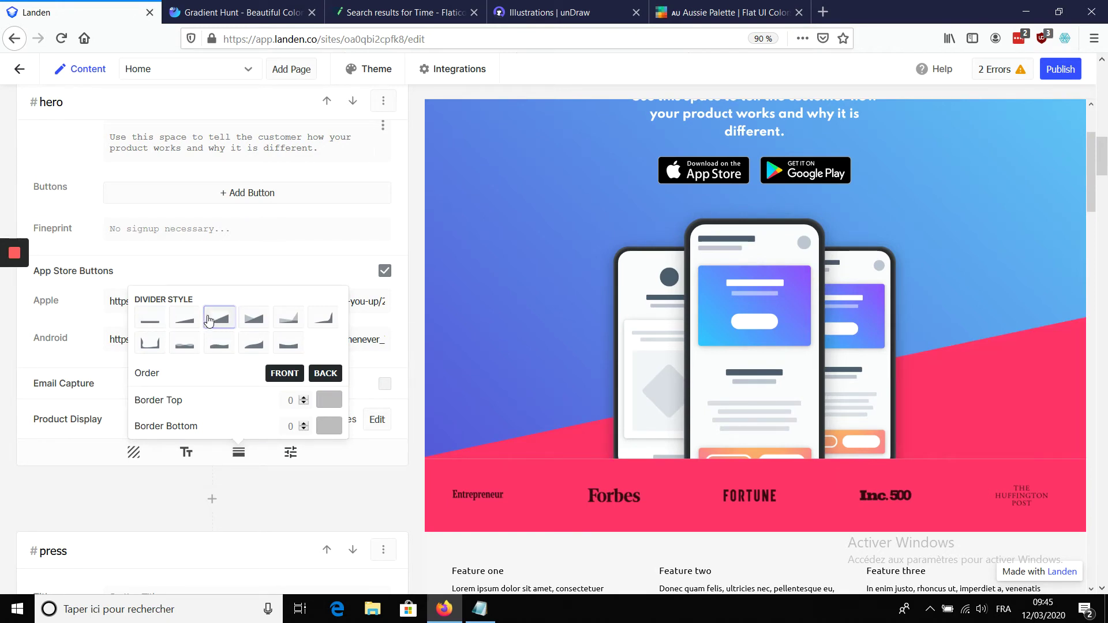
click(250, 321)
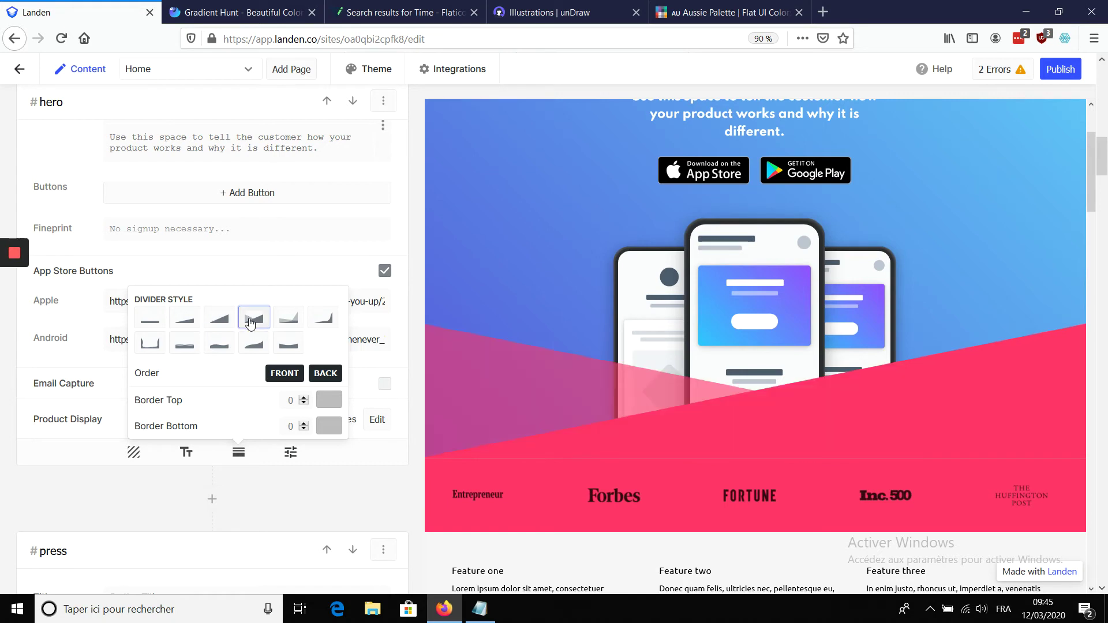
click(186, 346)
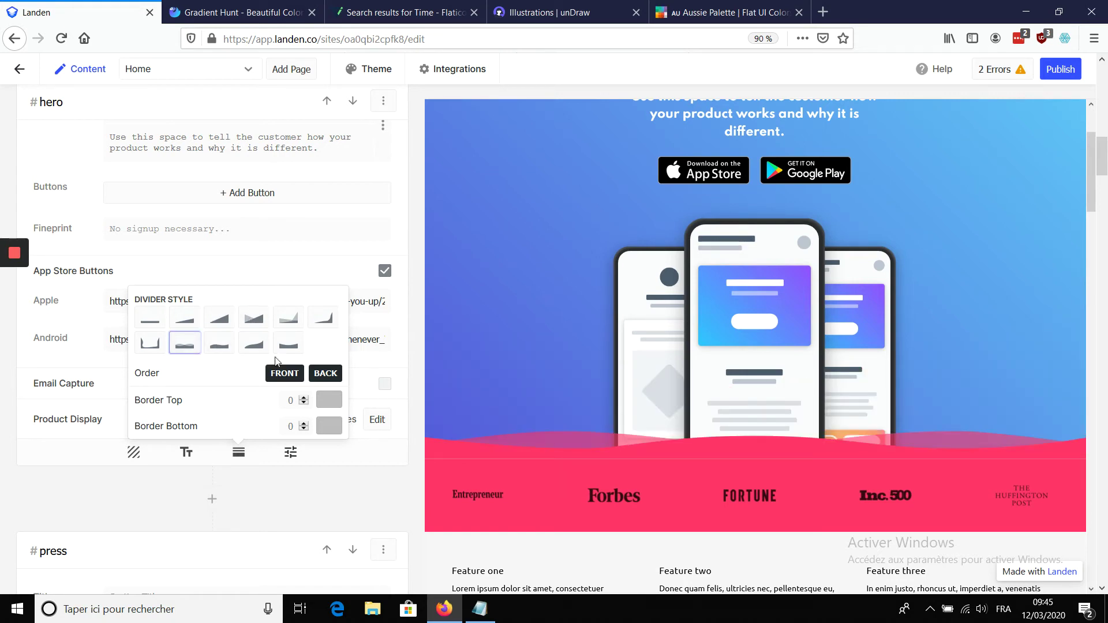
- Compare the front and back order of the hero's wave divider and choose Back
click(317, 376)
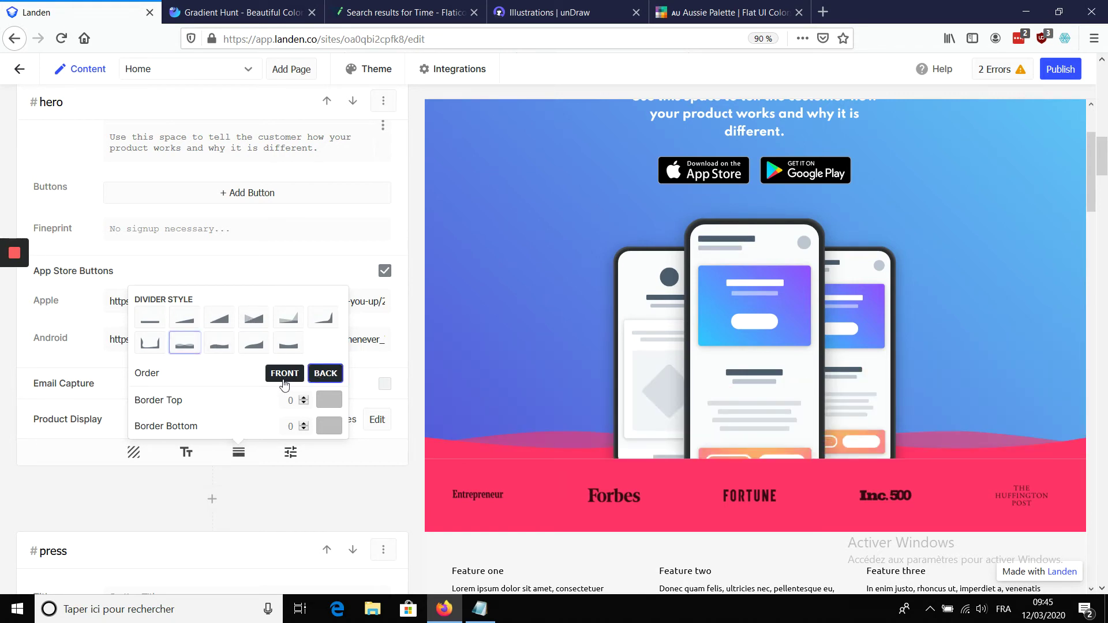
click(284, 374)
click(325, 374)
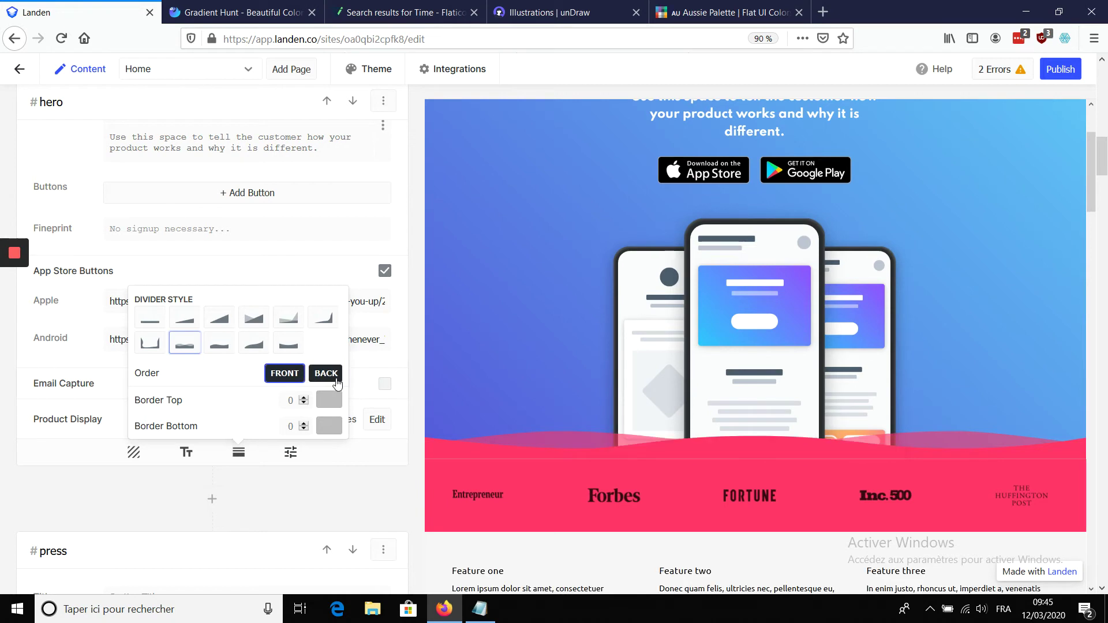
- Align the hero section's content to the left in its layout settings
click(292, 454)
scroll(674, 311, up, 3)
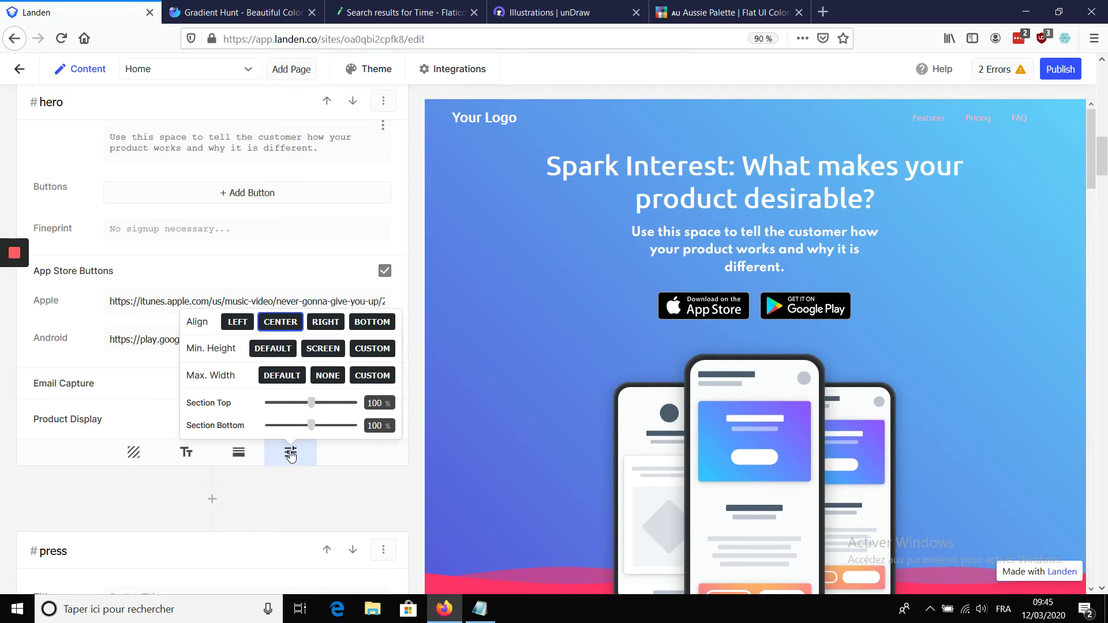
click(237, 322)
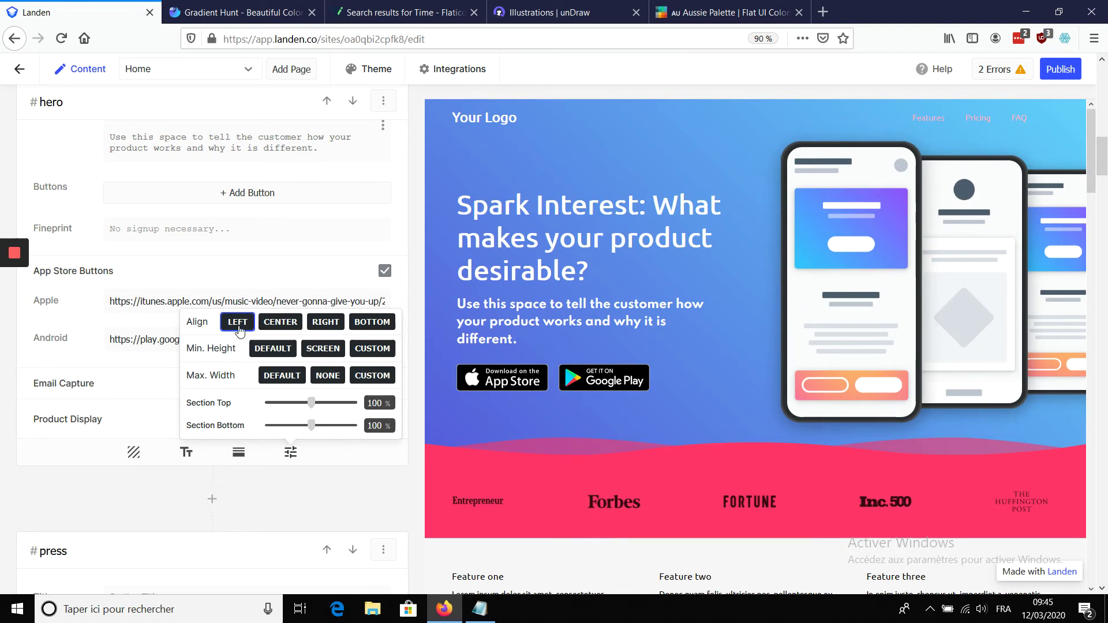
click(359, 486)
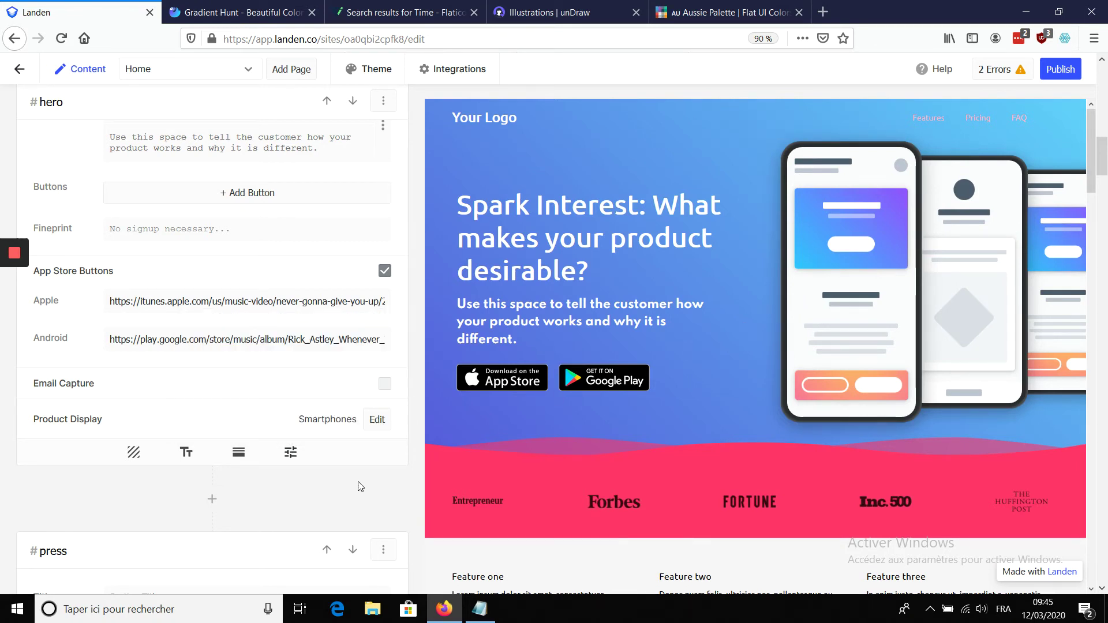
- Compare the press section's logos with color inversion off and on, leaving inversion activated
scroll(634, 388, down, 1)
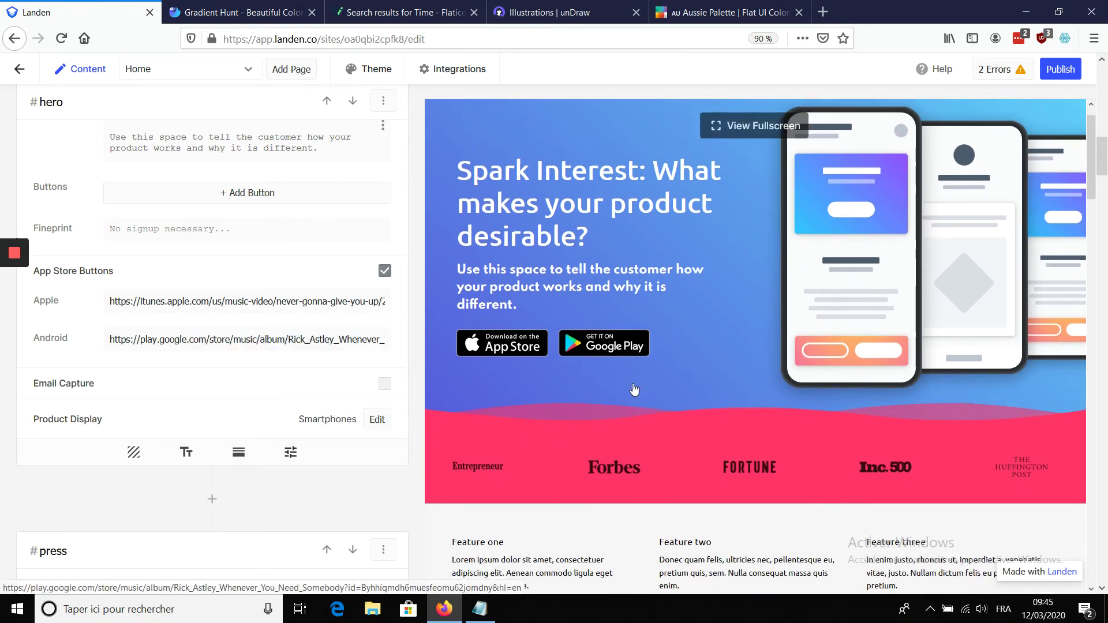
click(635, 446)
scroll(276, 461, down, 2)
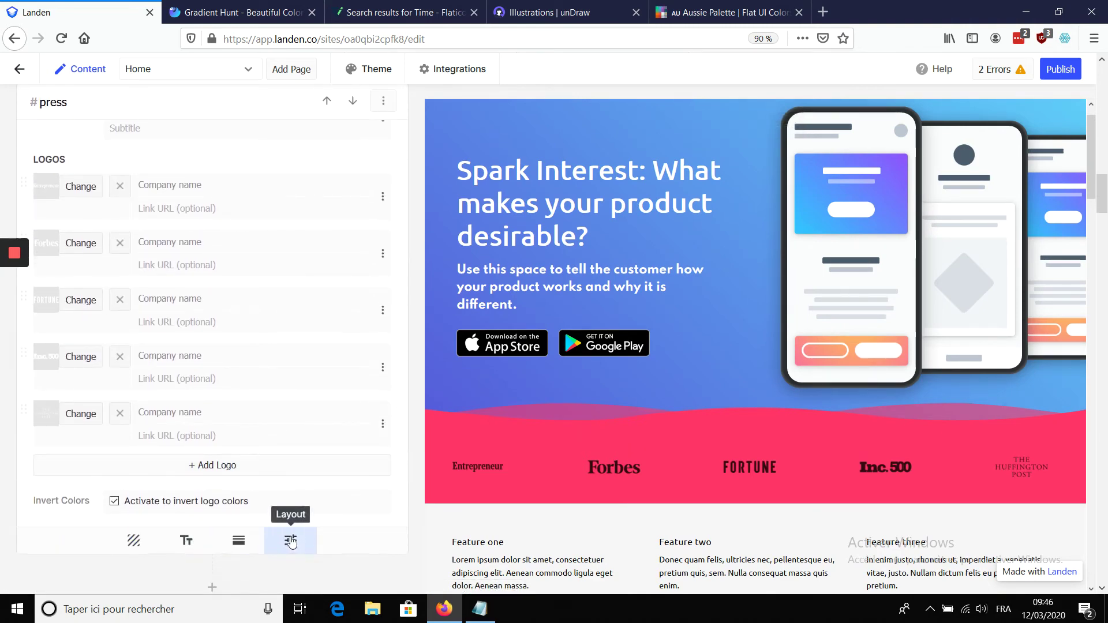
scroll(210, 266, up, 1)
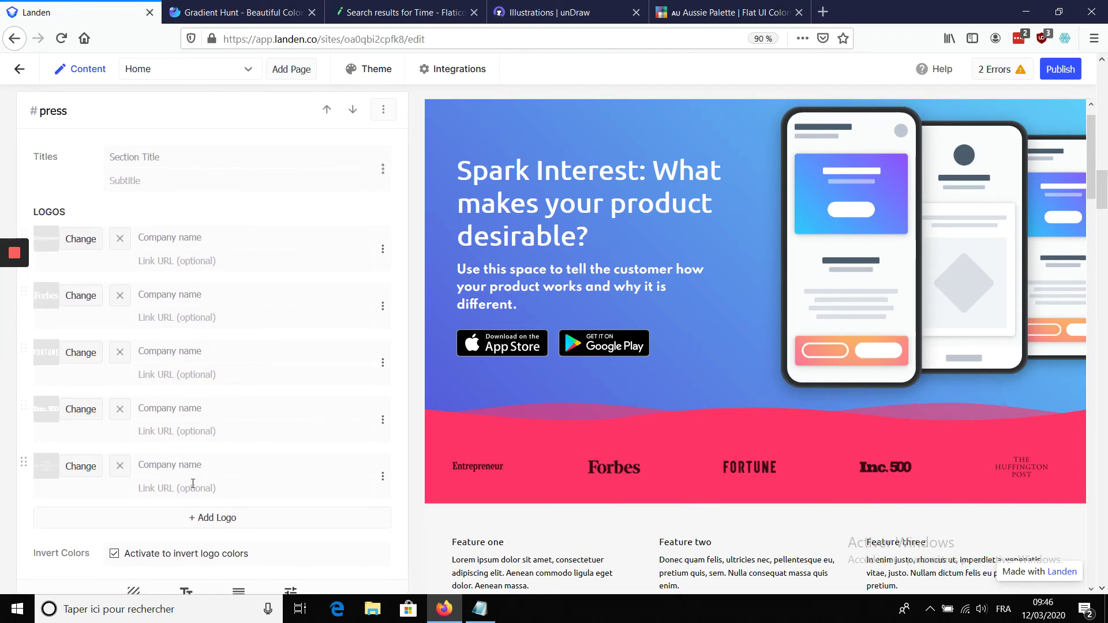
click(114, 553)
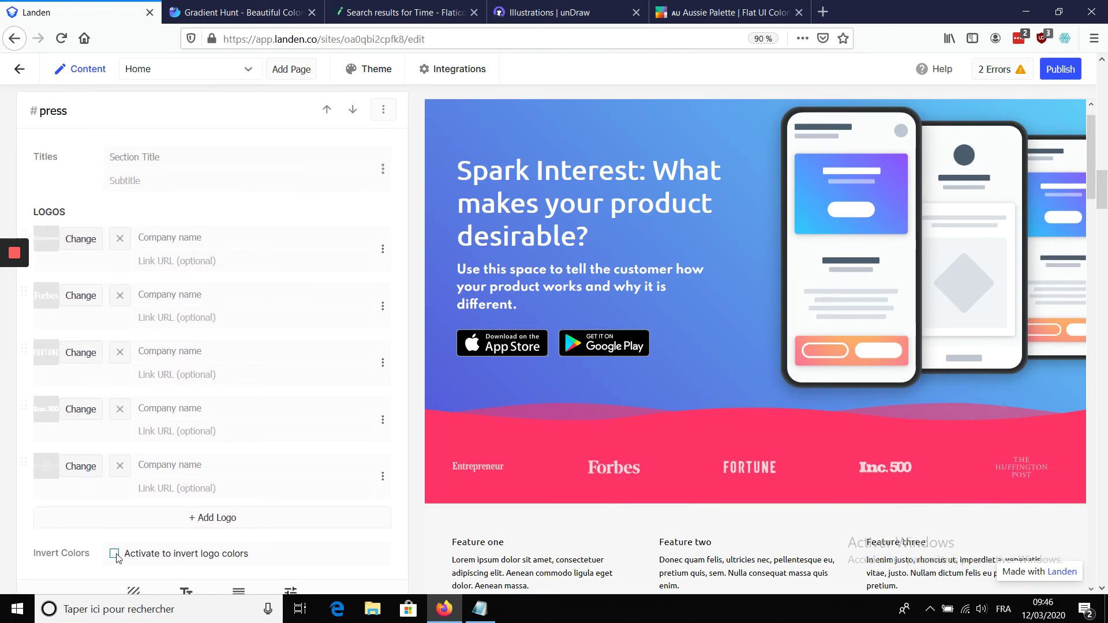
click(114, 554)
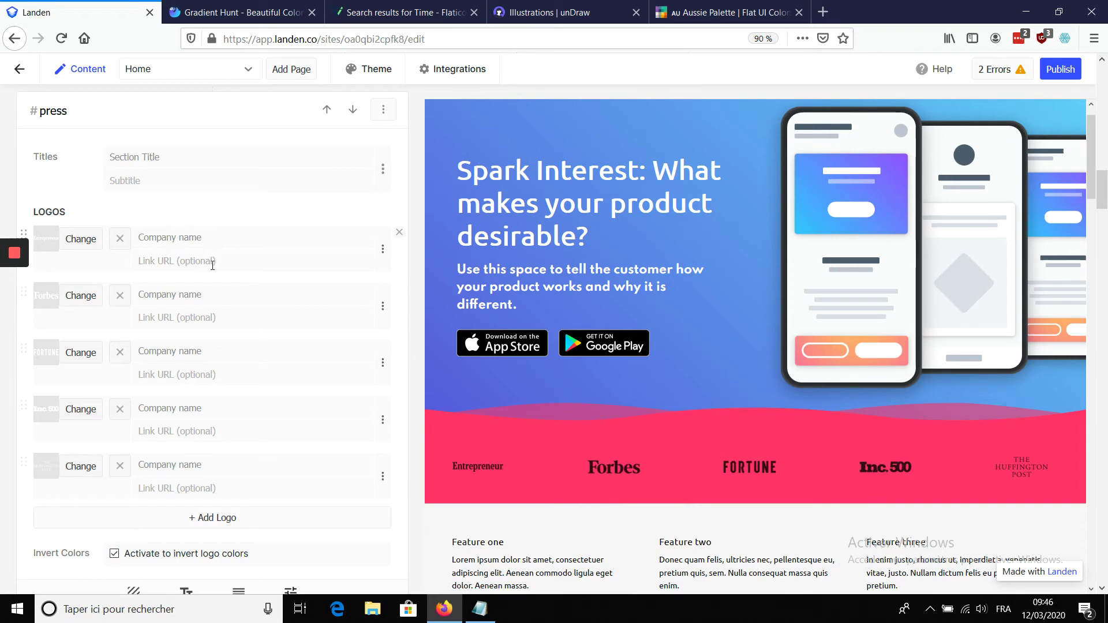
- Enable icons in the features section and set their size to X-Large
scroll(562, 407, down, 3)
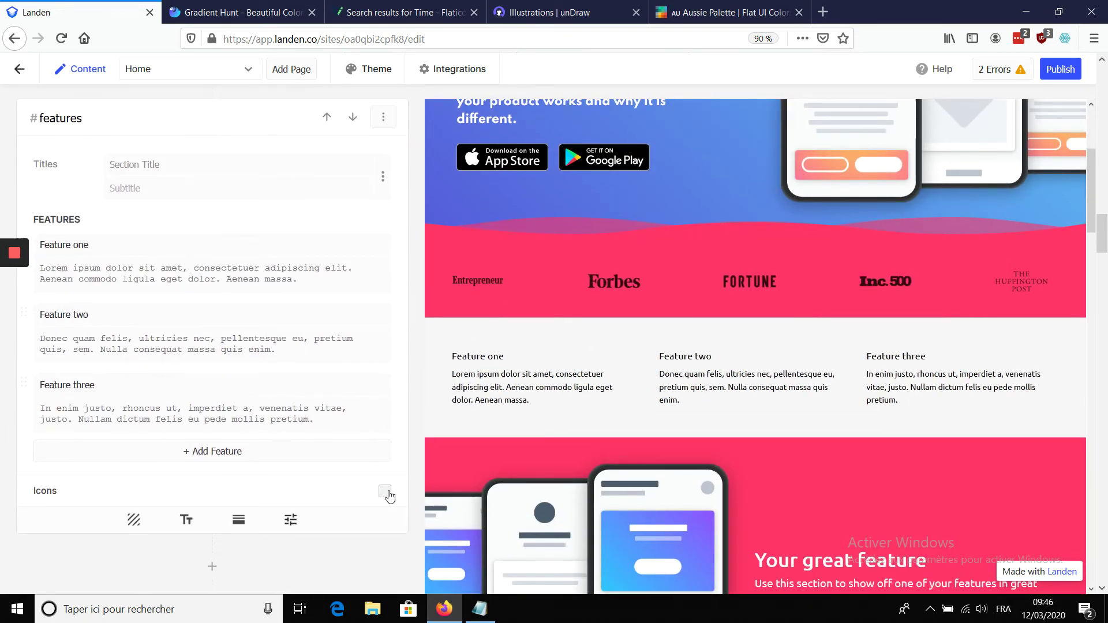
click(385, 492)
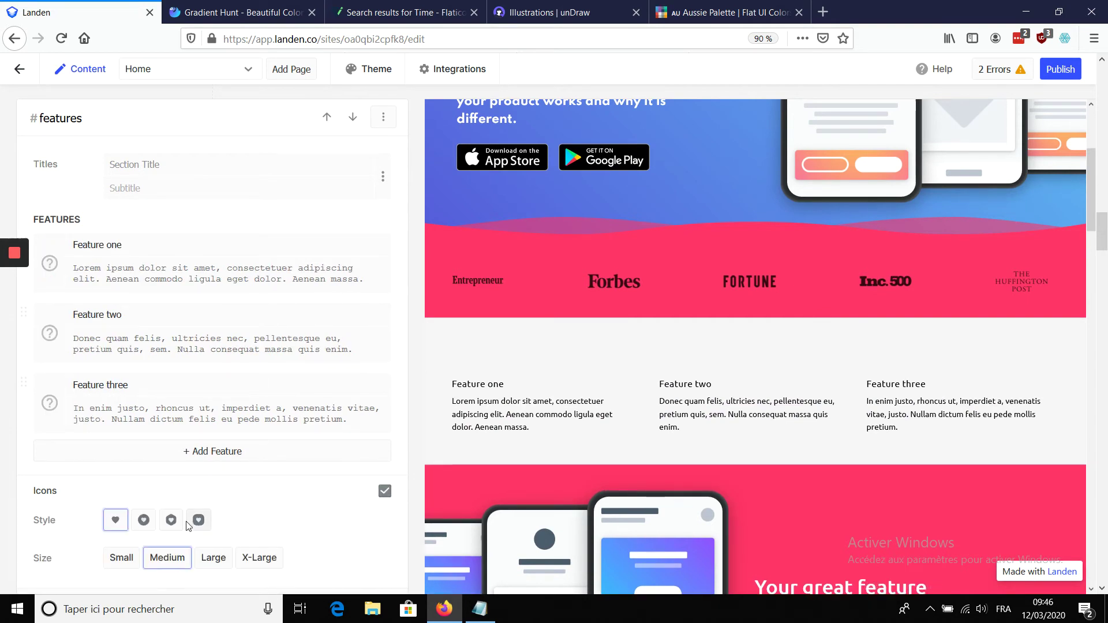
click(275, 563)
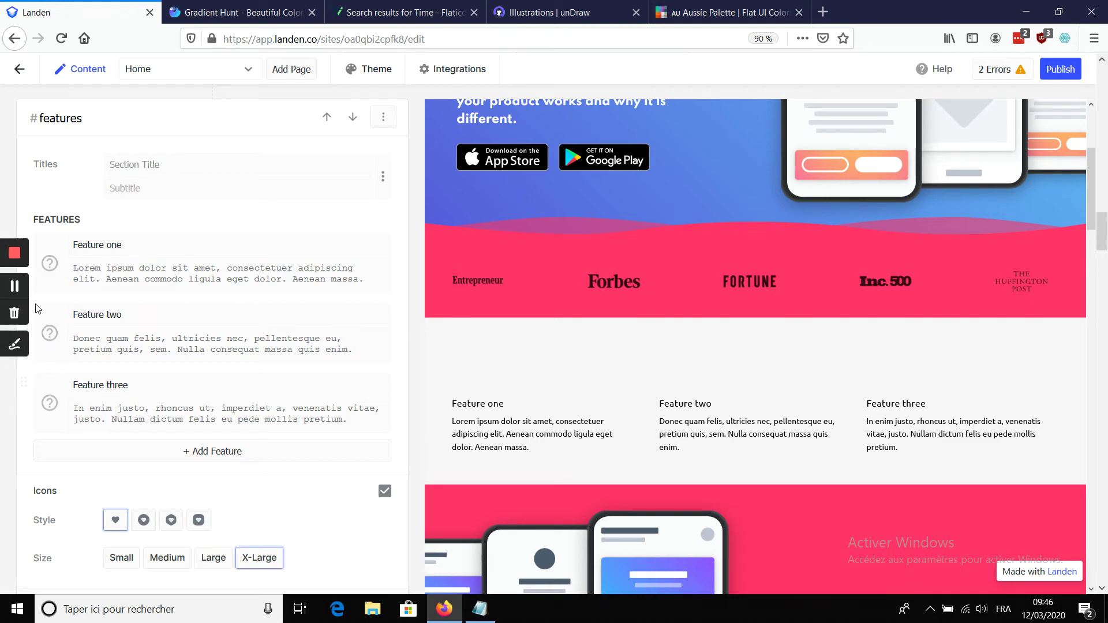
- Upload methodIcon.png from the landing folder as the icon for Feature one
click(49, 263)
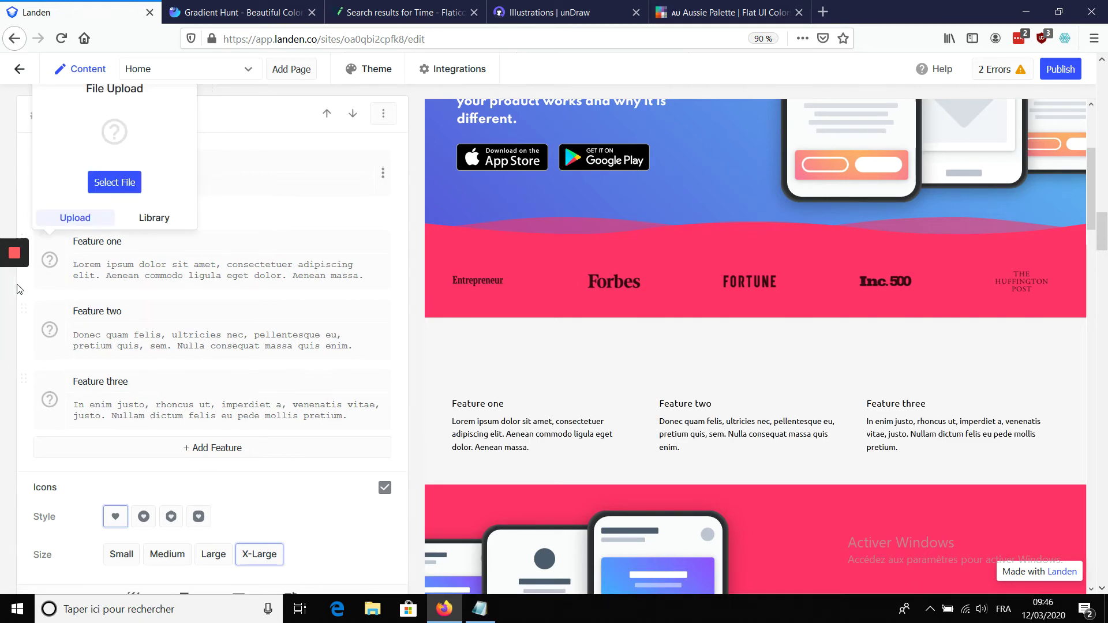
click(109, 185)
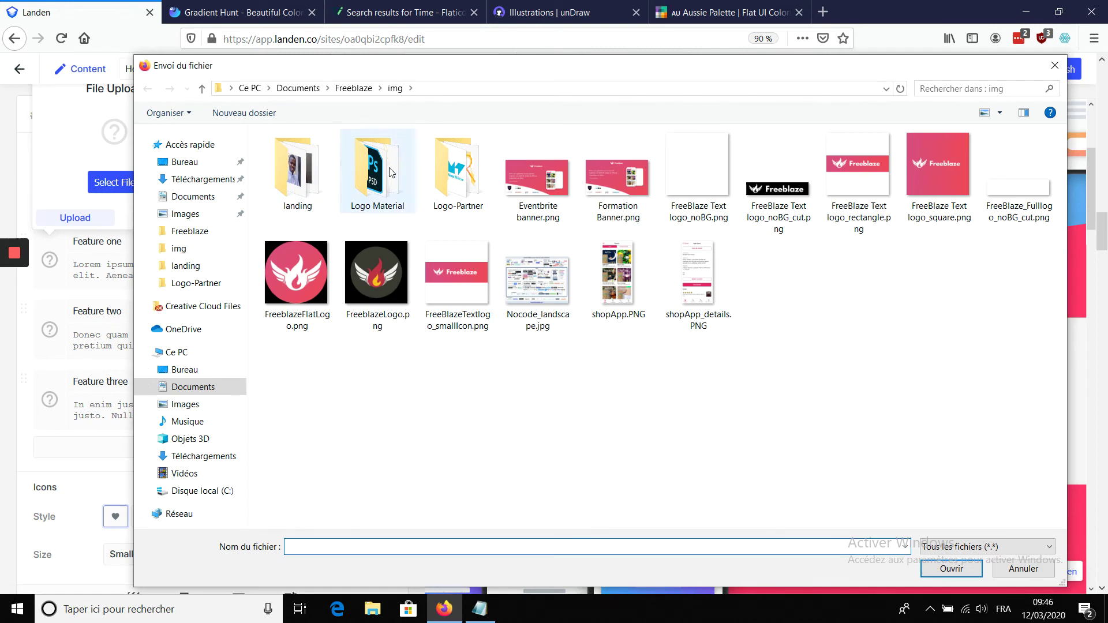
click(297, 174)
double_click(297, 173)
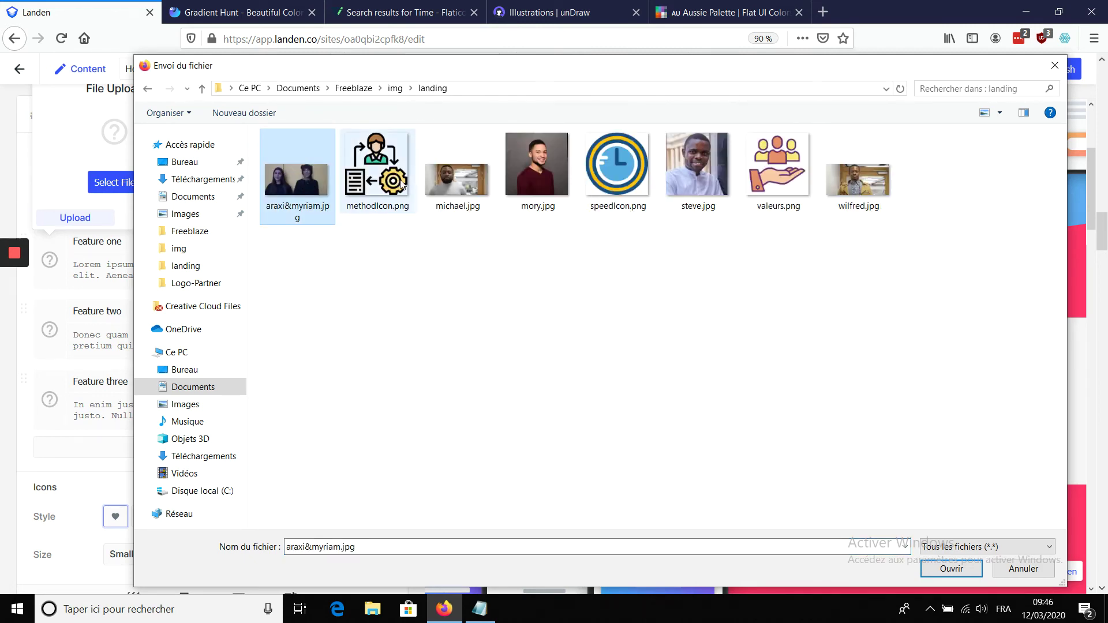
double_click(380, 180)
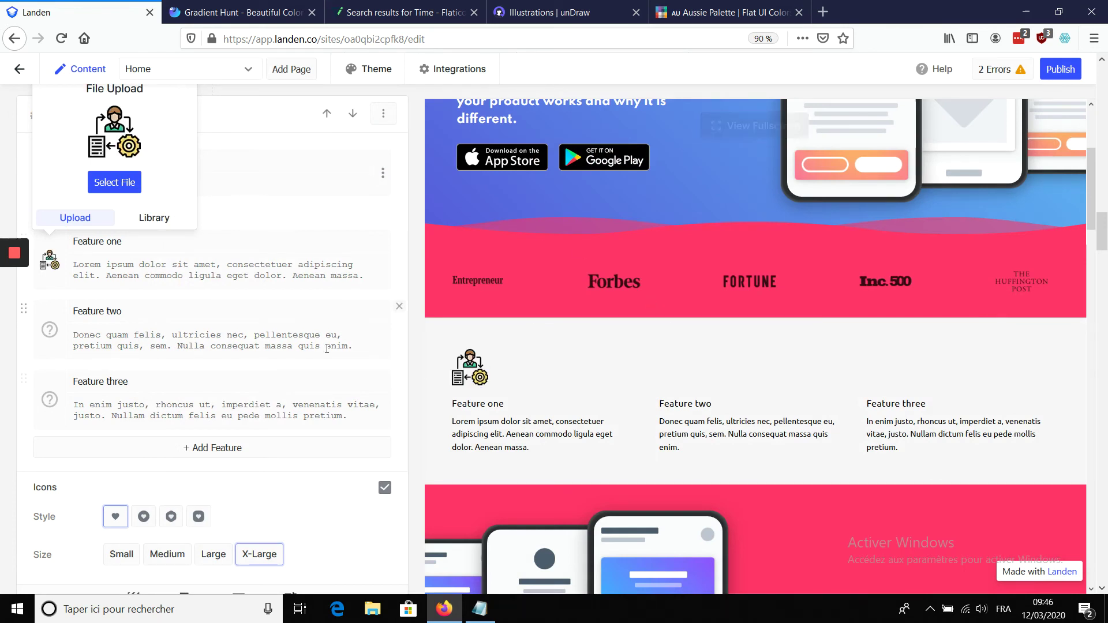
click(291, 326)
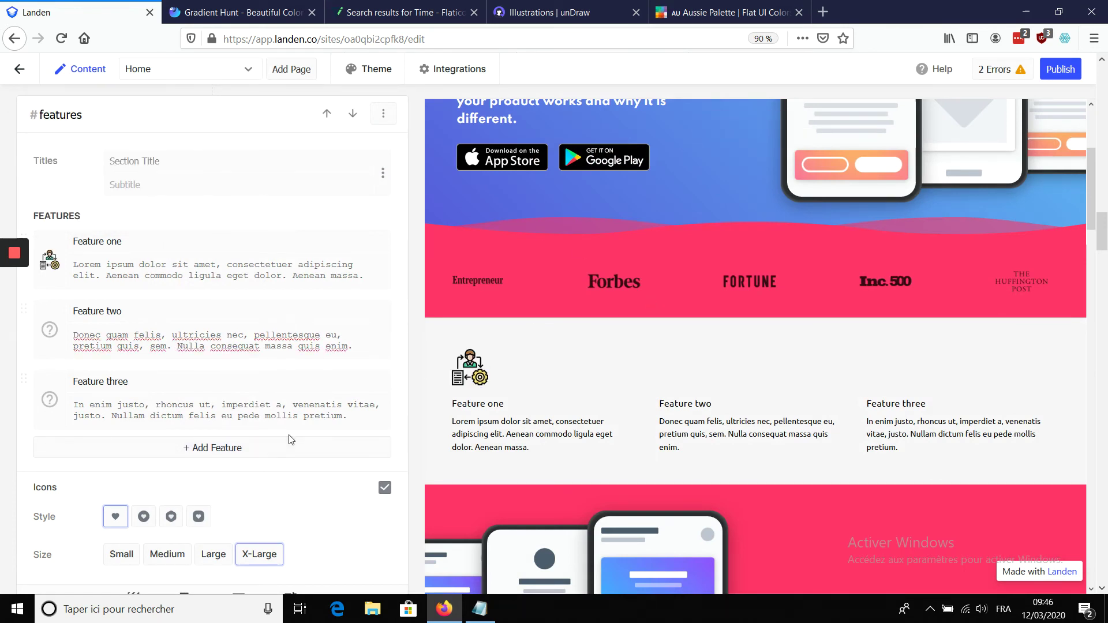
- Move the features section up so it sits above the press section
scroll(291, 439, down, 1)
scroll(290, 439, up, 3)
scroll(290, 435, down, 1)
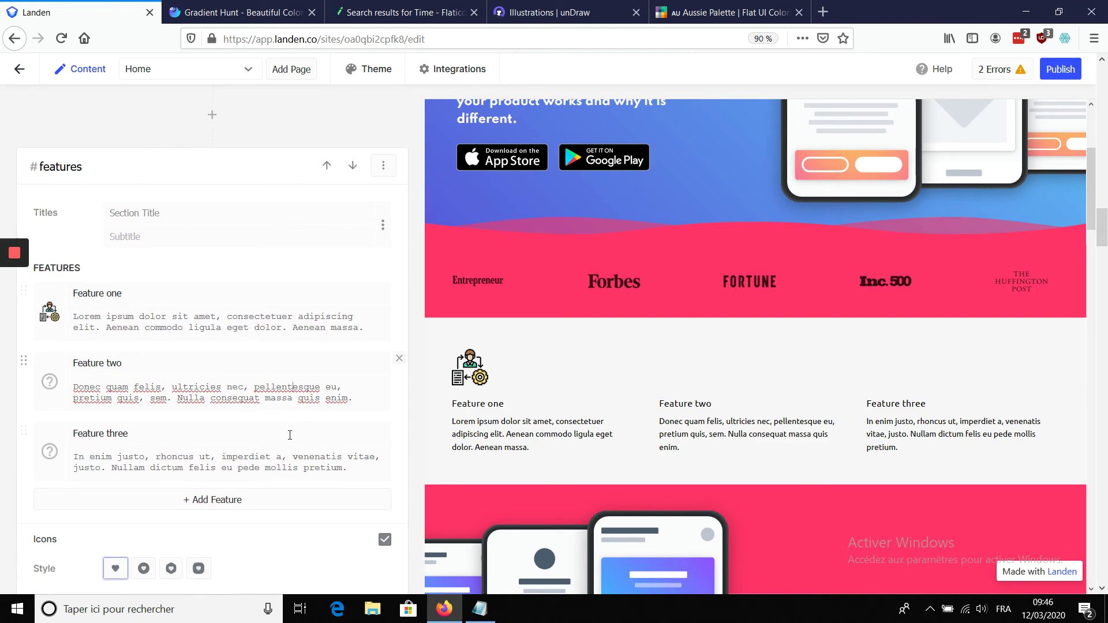
scroll(606, 397, down, 3)
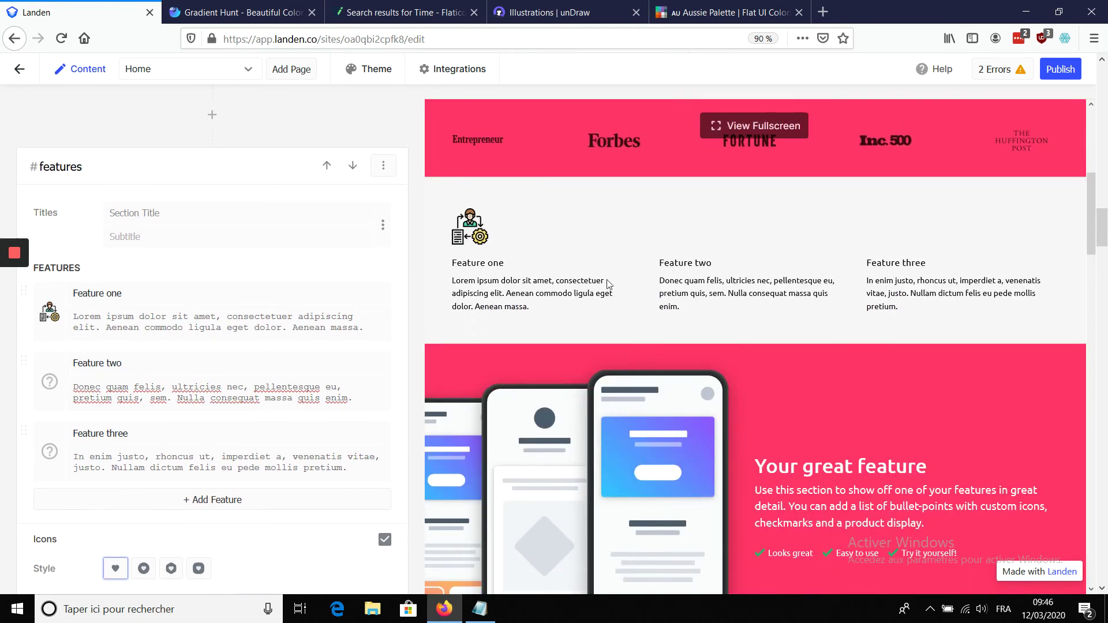
scroll(588, 240, up, 2)
scroll(330, 287, up, 1)
scroll(330, 287, up, 3)
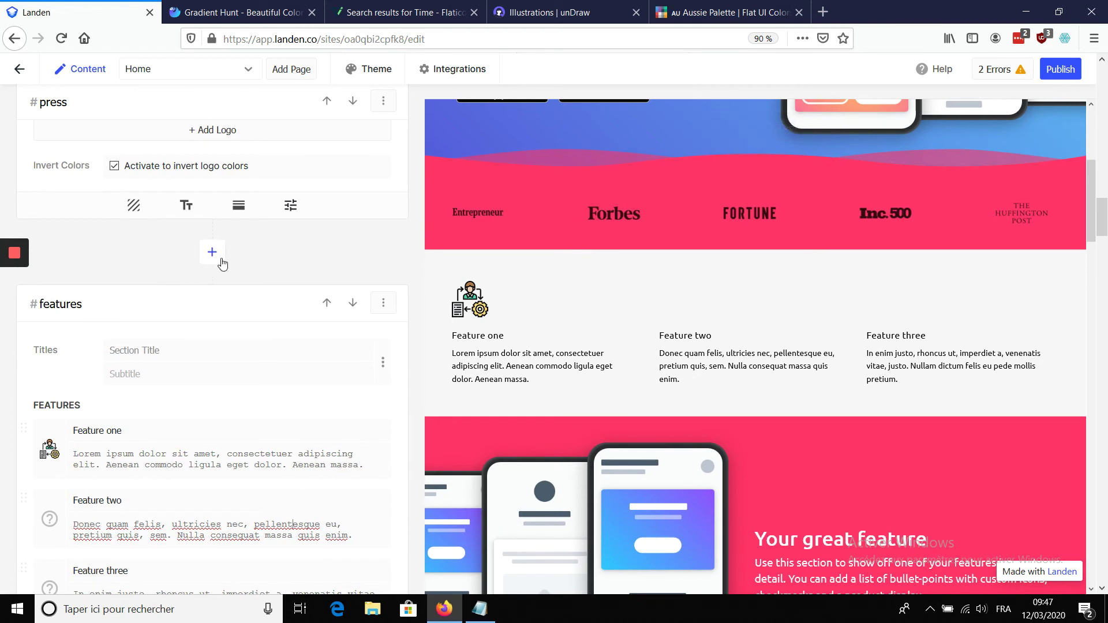
click(328, 303)
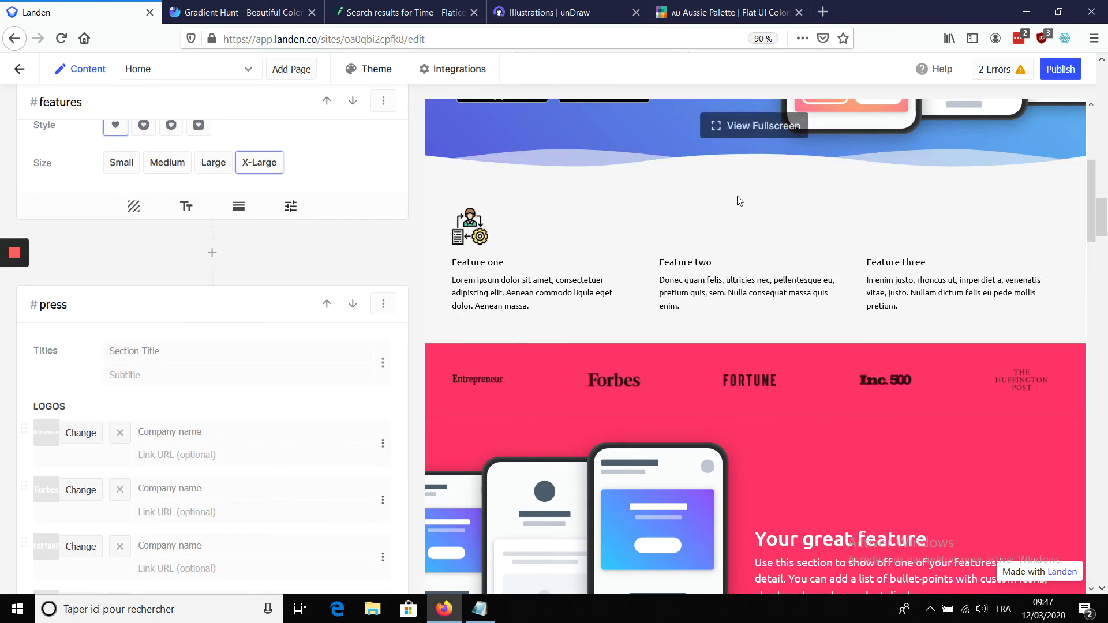
- Move the press section down below the first "Your great feature" section
scroll(379, 247, up, 3)
scroll(379, 248, up, 2)
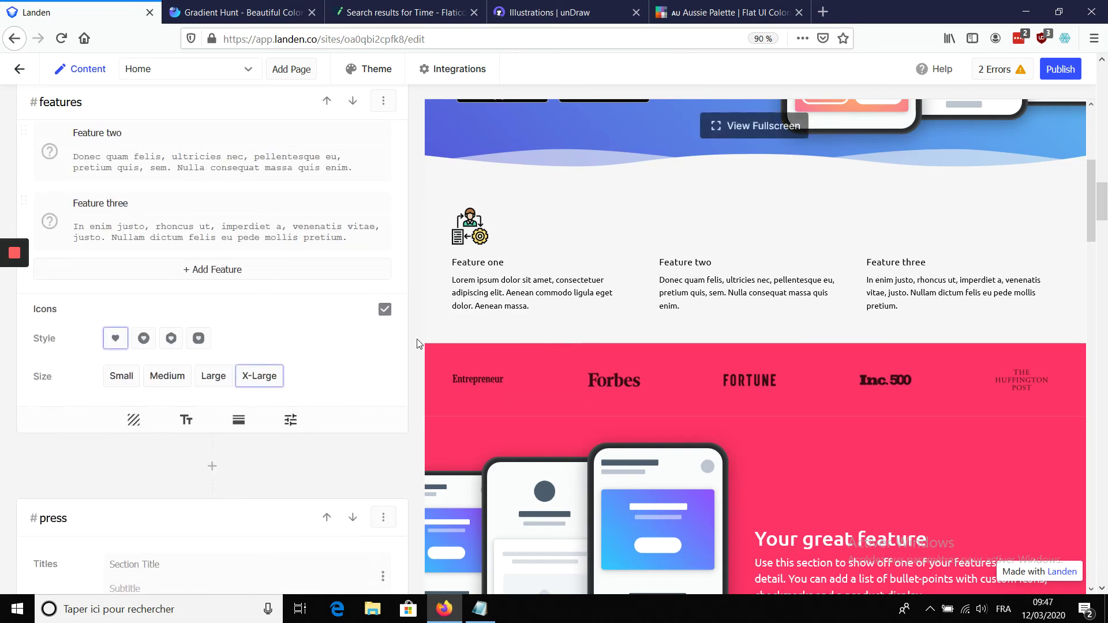
click(352, 517)
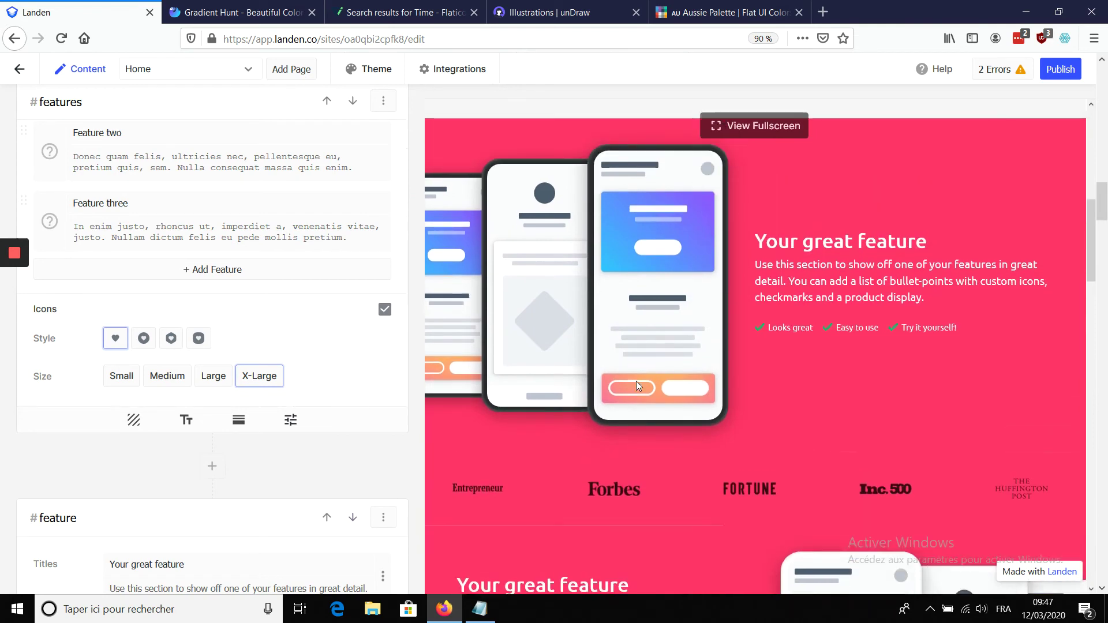
scroll(319, 346, up, 4)
scroll(320, 346, up, 3)
- Add a Media section between the features section and the first "Your great feature" section
scroll(277, 380, down, 8)
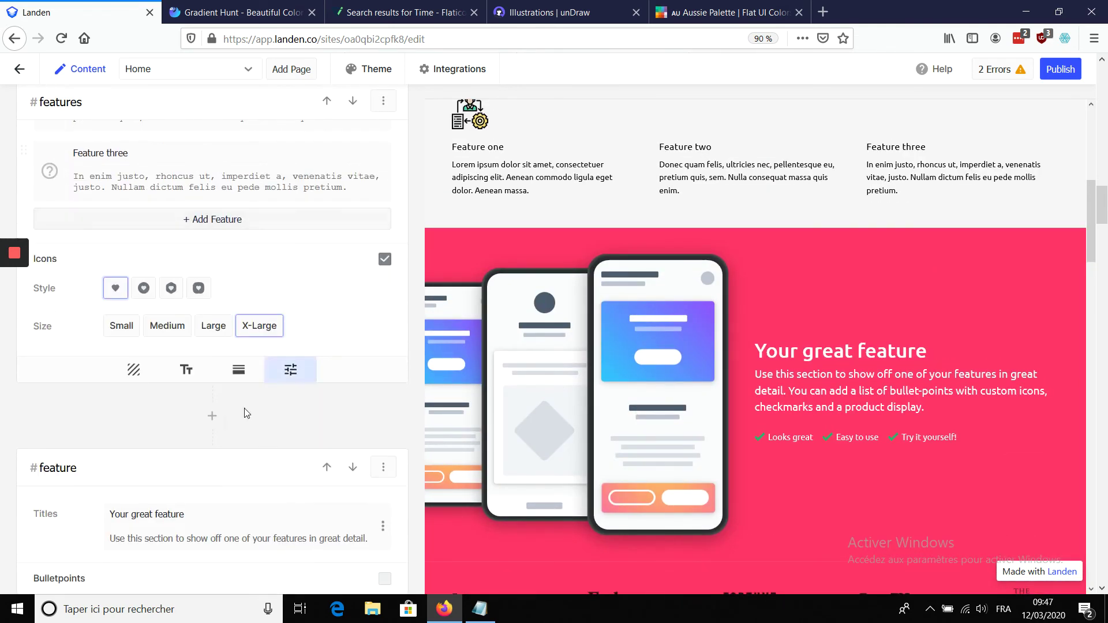
click(212, 419)
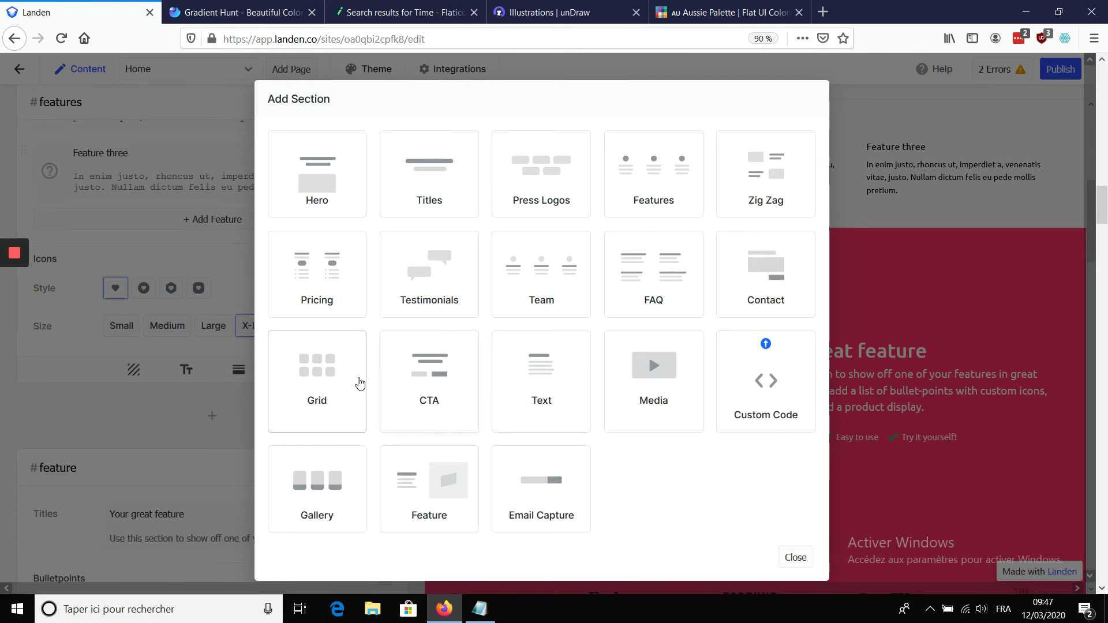
click(634, 386)
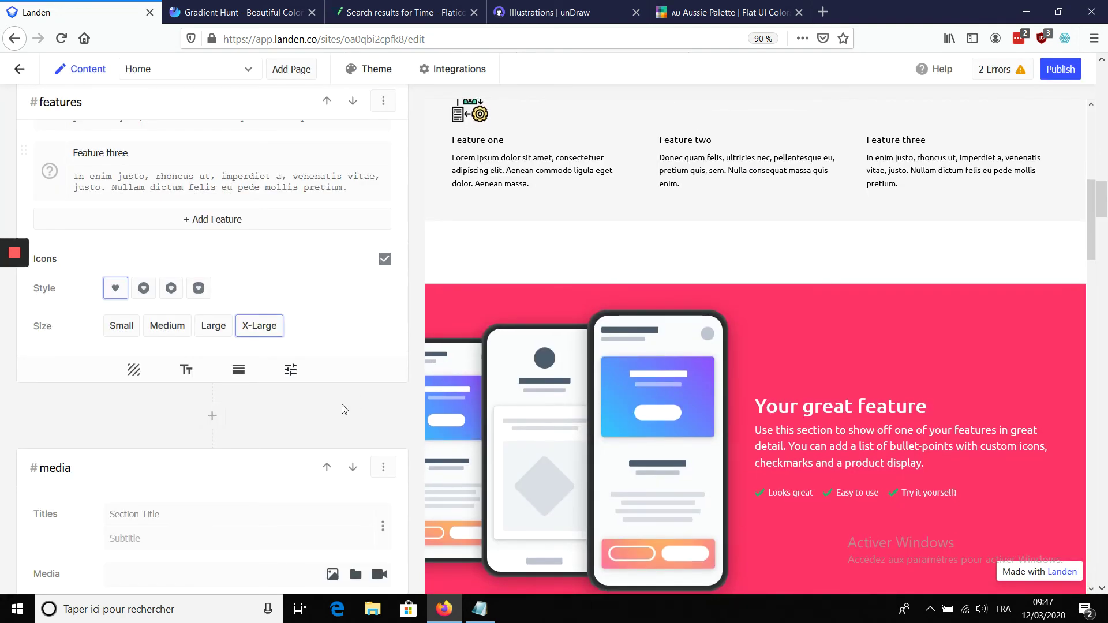
- Upload Formation Banner.png from the img folder as the media section's image
scroll(341, 403, down, 2)
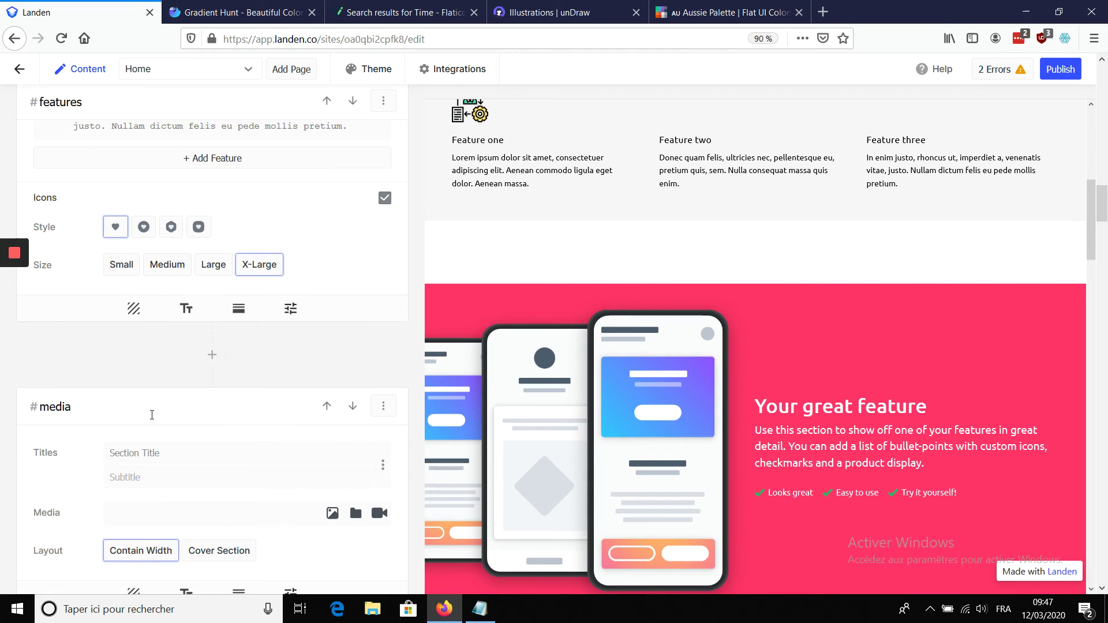
scroll(152, 414, down, 4)
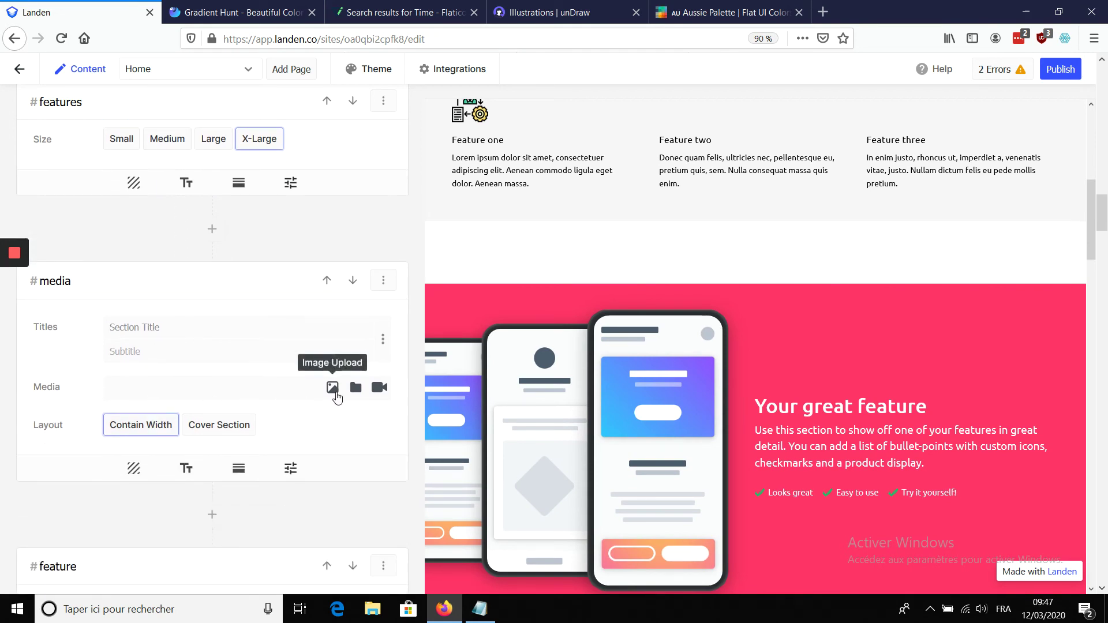
click(334, 390)
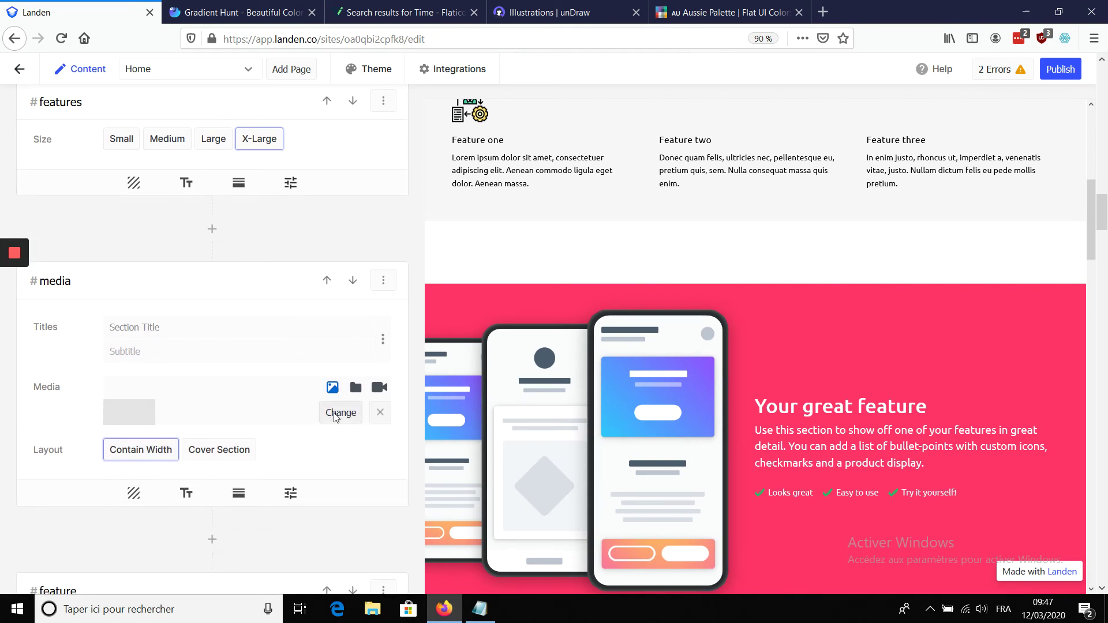
click(336, 414)
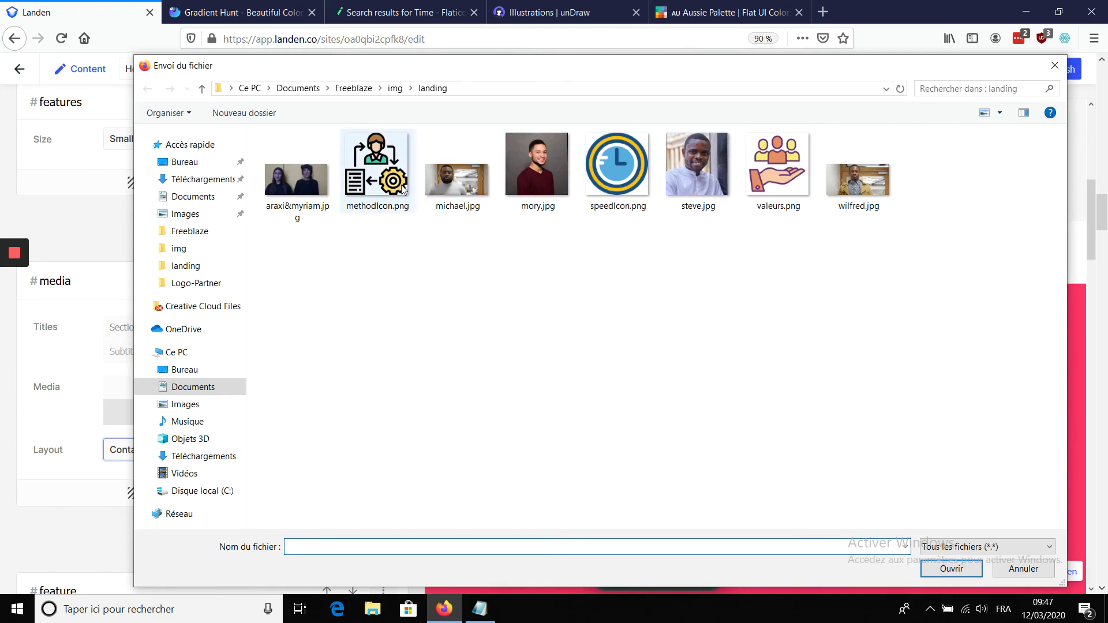
click(202, 89)
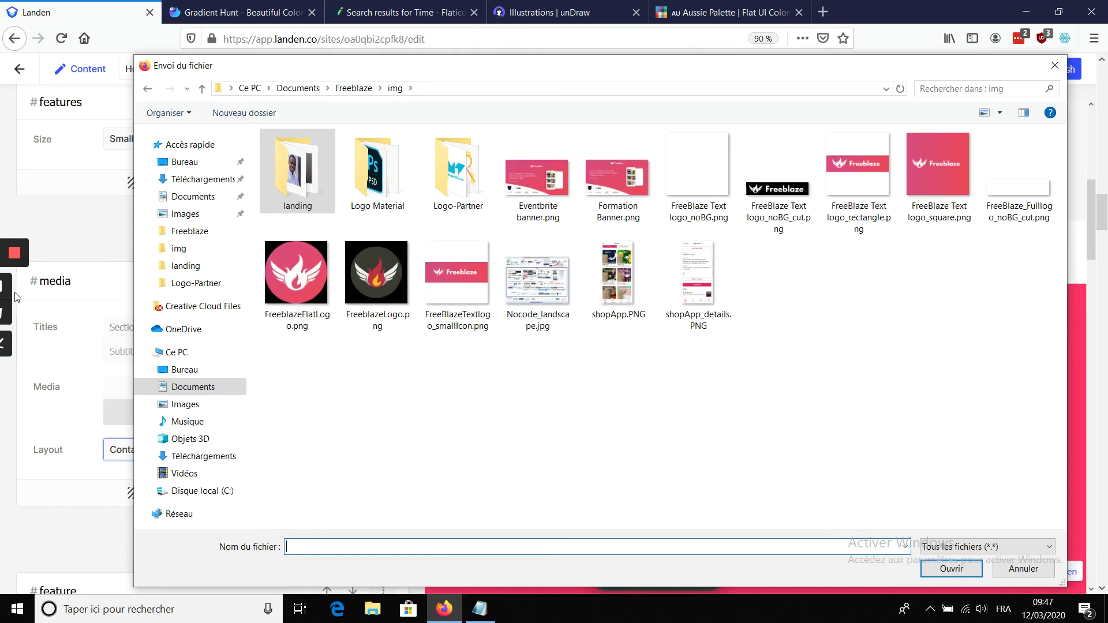
double_click(616, 173)
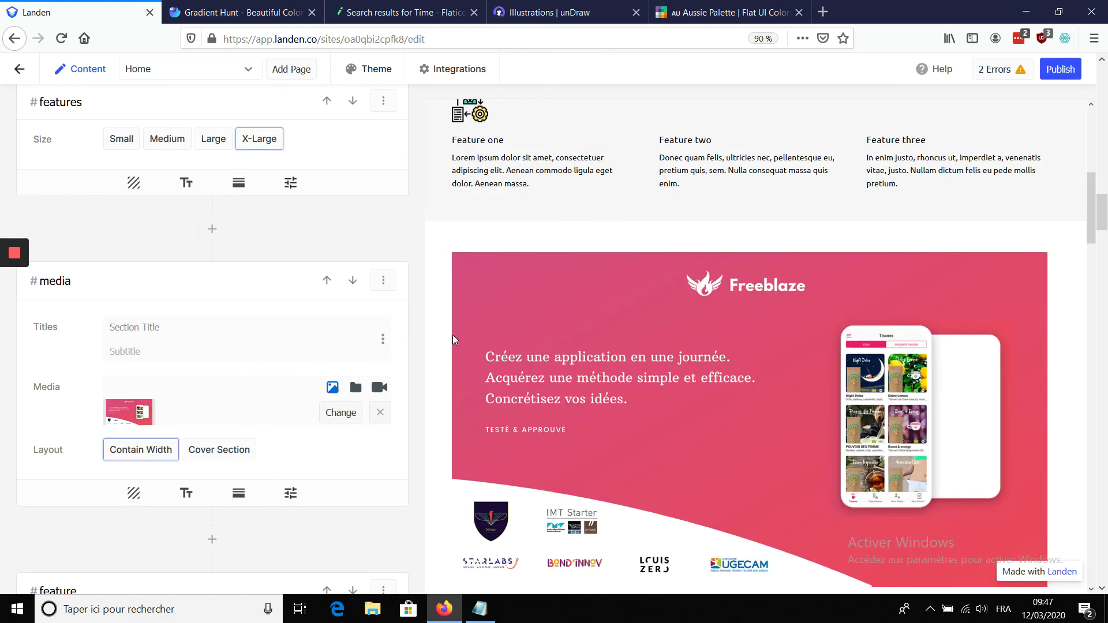
- Set the media section's layout to Cover Section and check the banner in the preview
scroll(502, 344, down, 2)
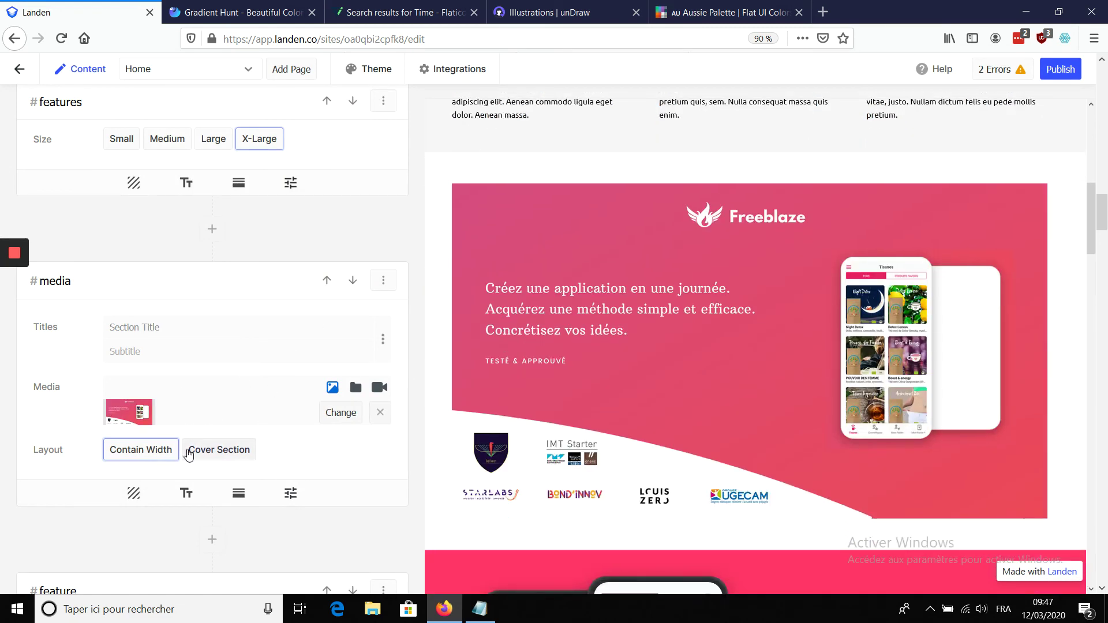
click(189, 453)
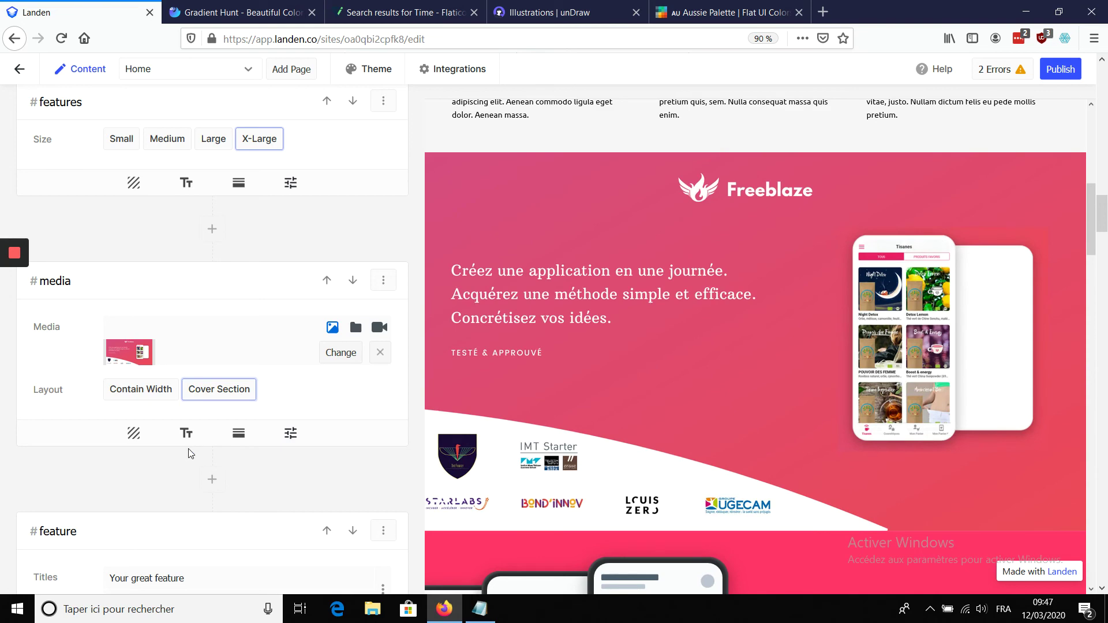
scroll(672, 296, down, 3)
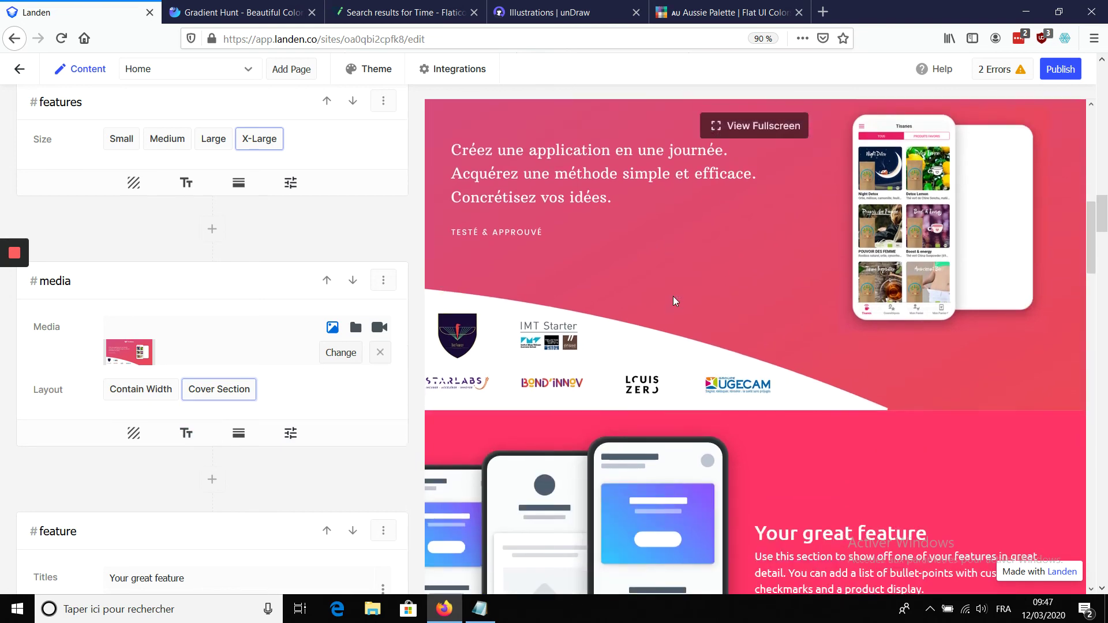
scroll(582, 317, down, 3)
scroll(277, 445, down, 2)
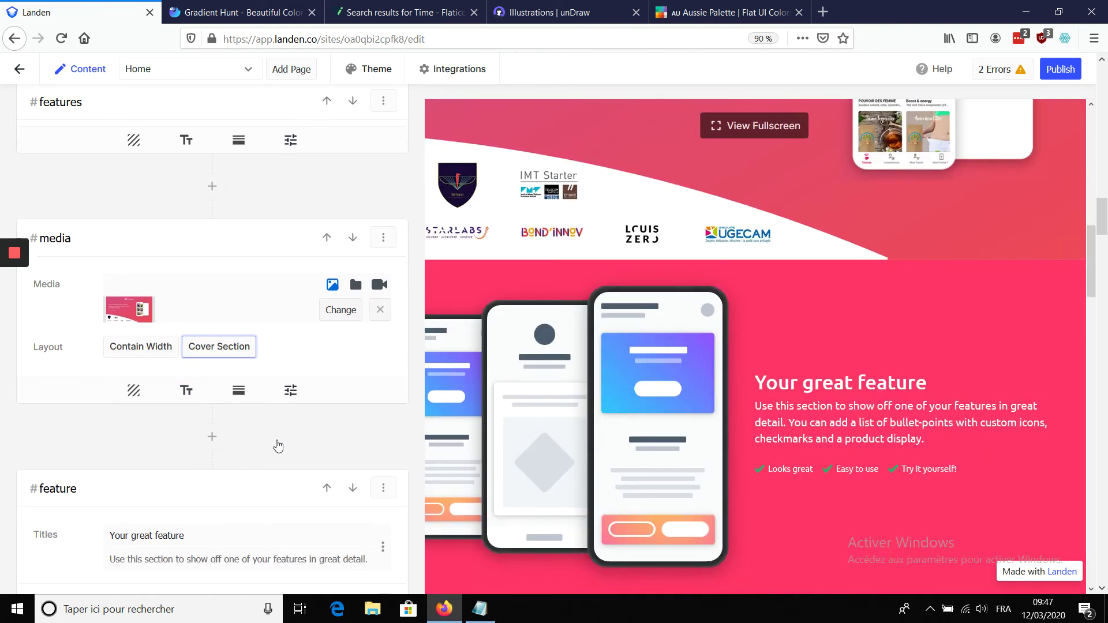
- View the section types available to insert between the features and media sections, without adding one
click(222, 160)
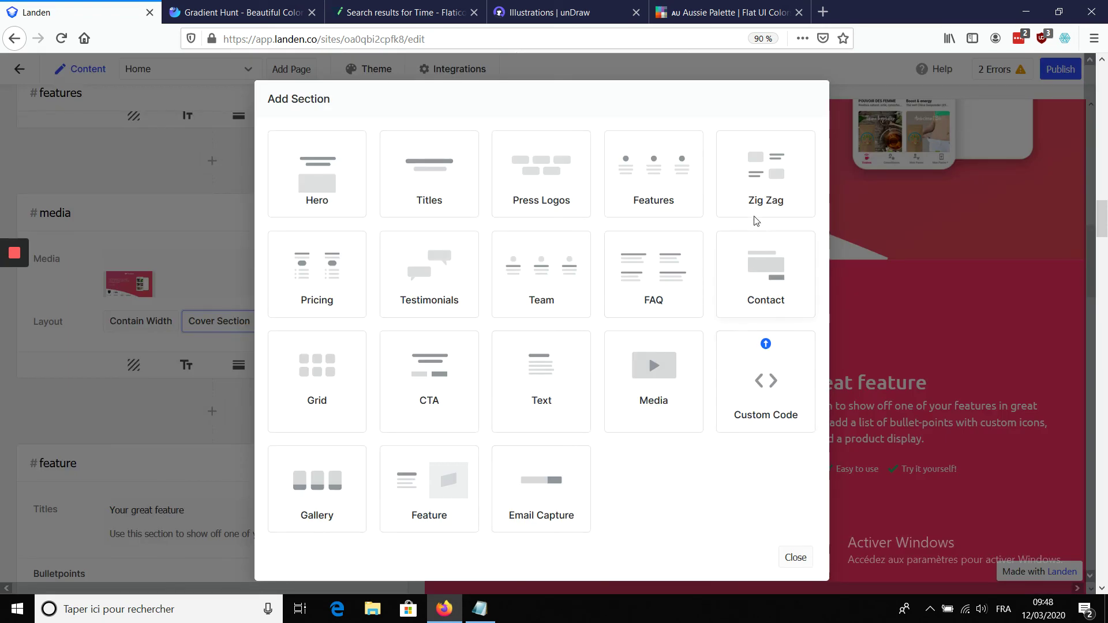
click(233, 161)
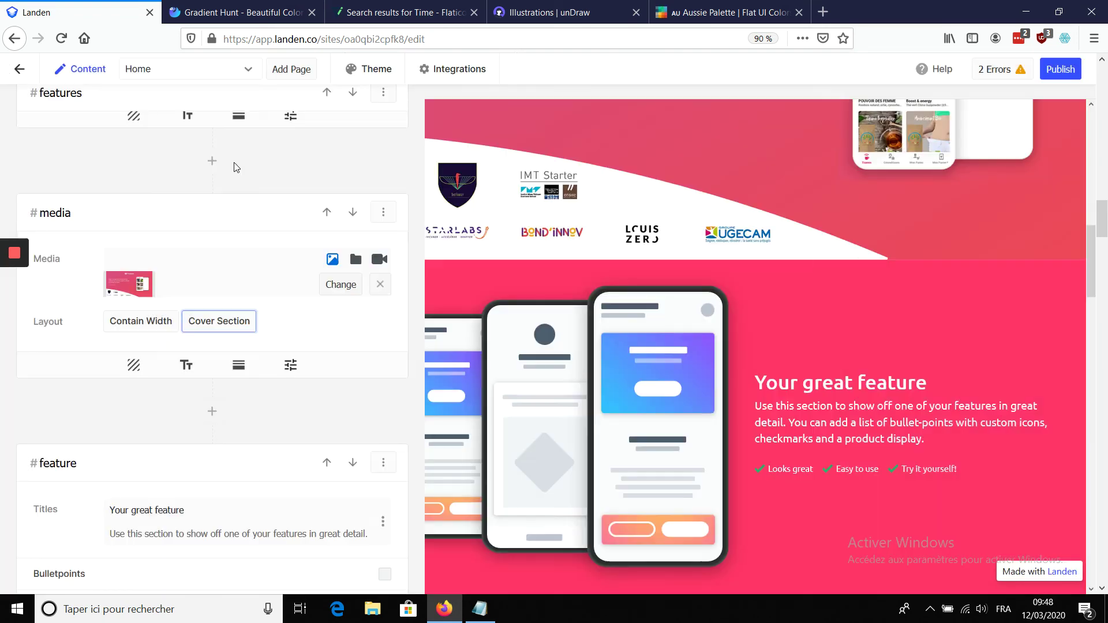
scroll(571, 320, up, 2)
scroll(571, 320, up, 5)
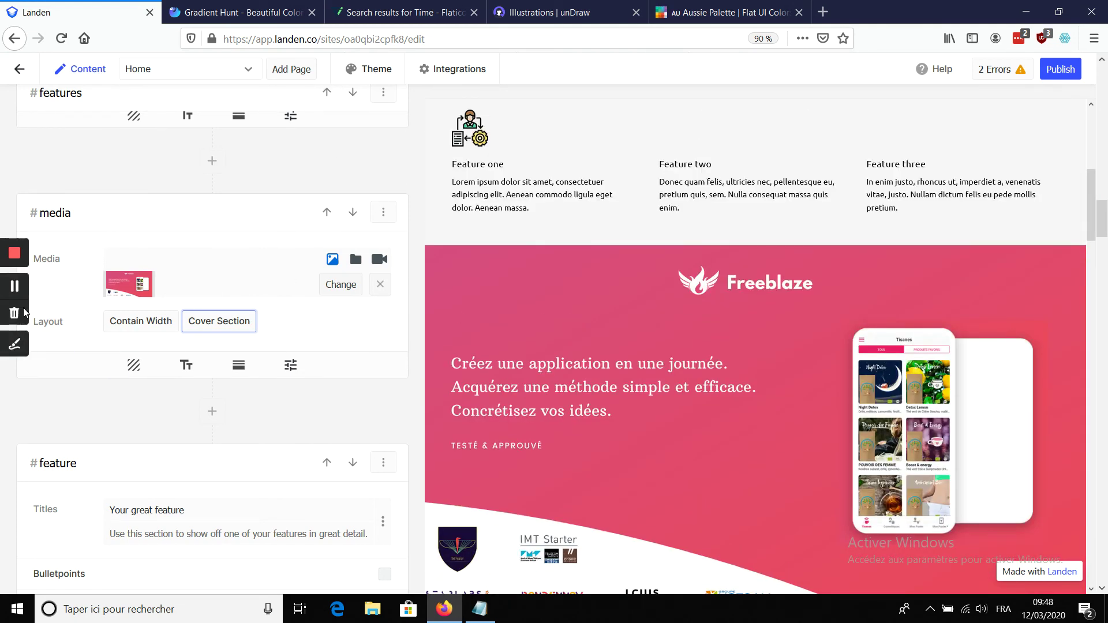
- Review the published FreeBlaze Academy page from the hero through the trainers and contact sections, and return to its beginning
scroll(464, 344, down, 7)
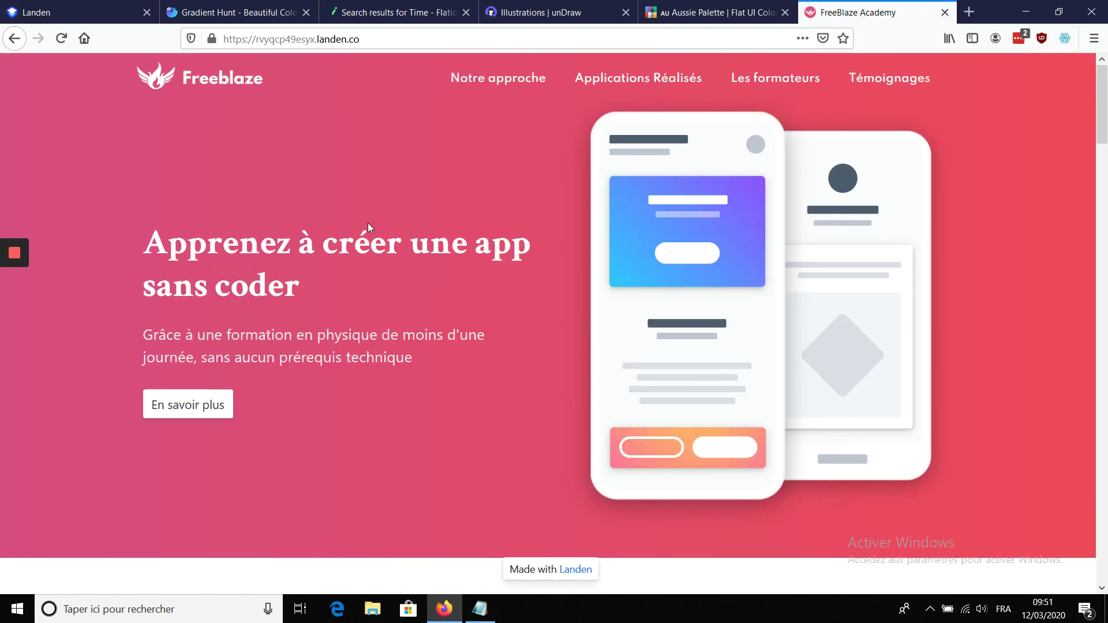
scroll(368, 224, down, 12)
scroll(370, 226, down, 9)
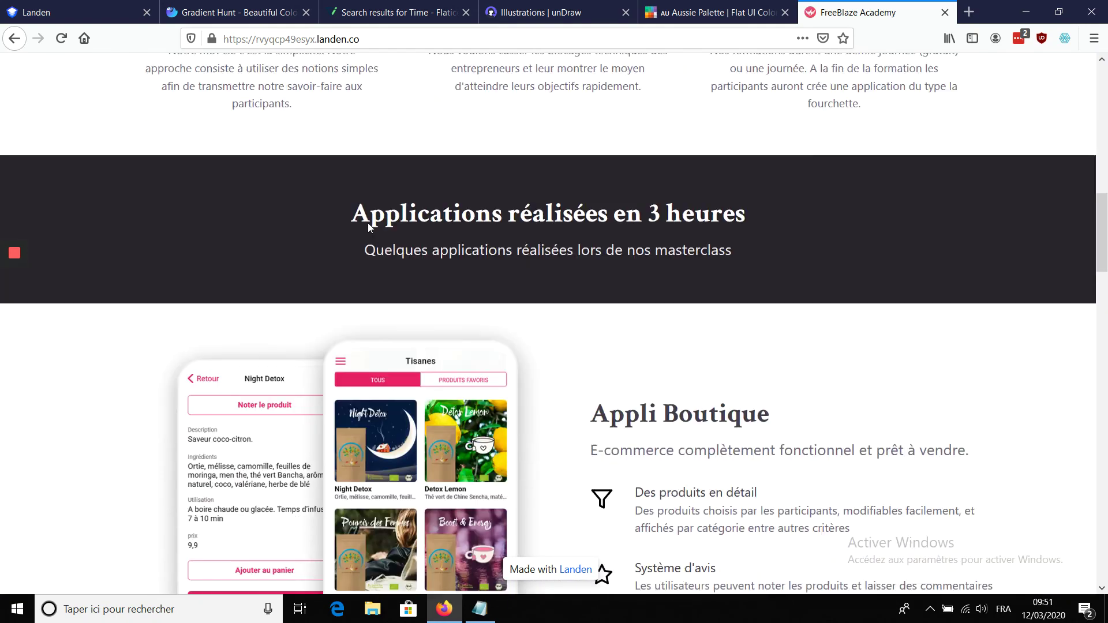
scroll(368, 223, down, 12)
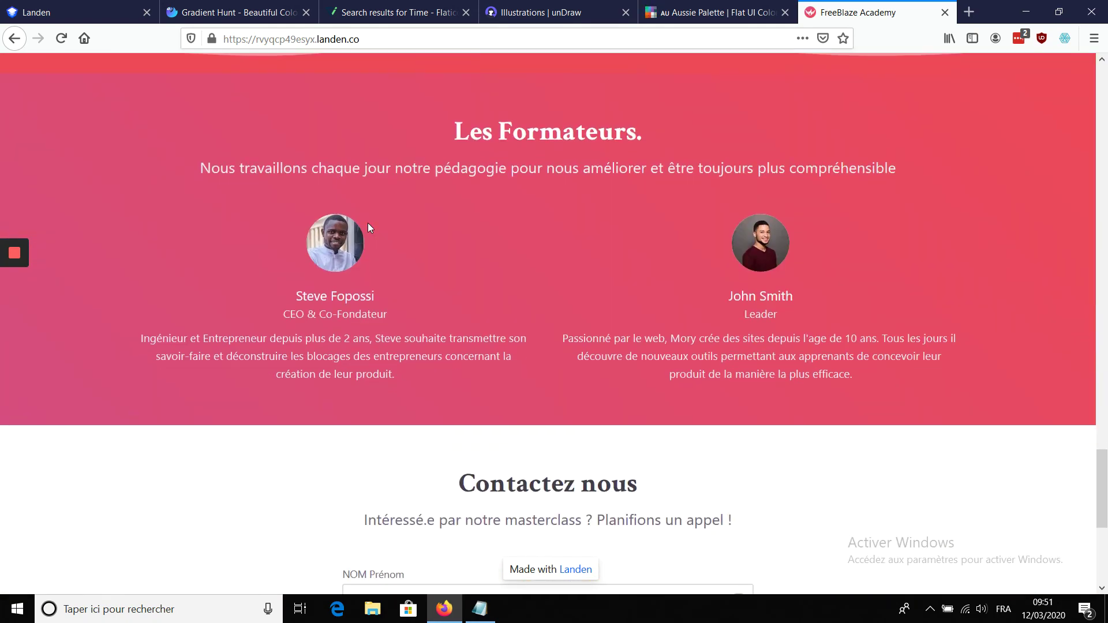
scroll(368, 223, down, 3)
scroll(368, 222, up, 15)
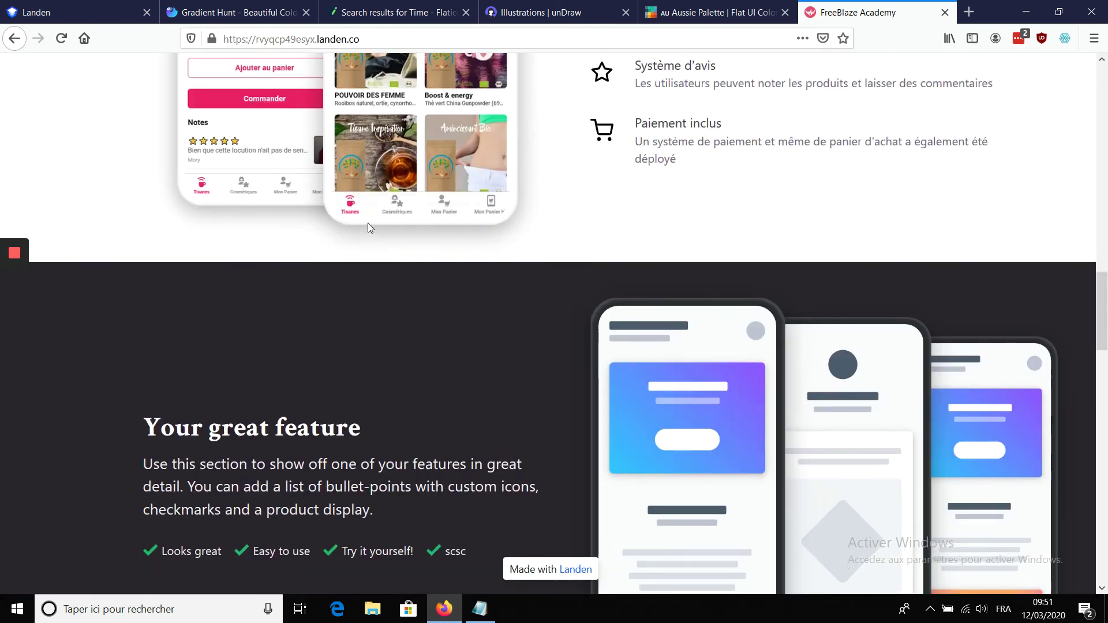
scroll(368, 223, up, 15)
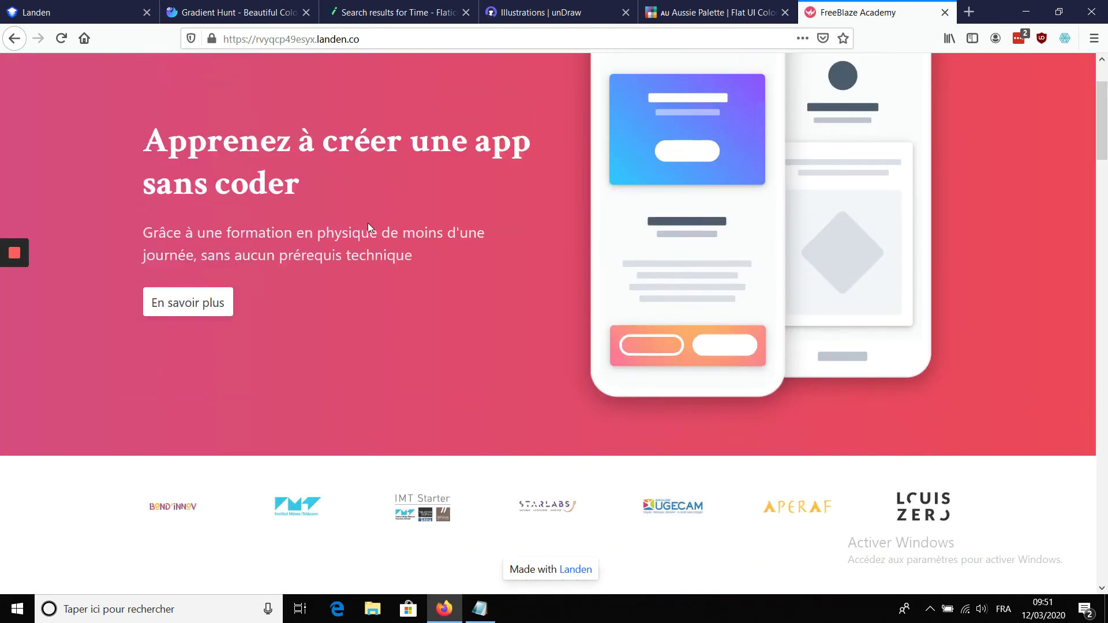
scroll(368, 225, up, 2)
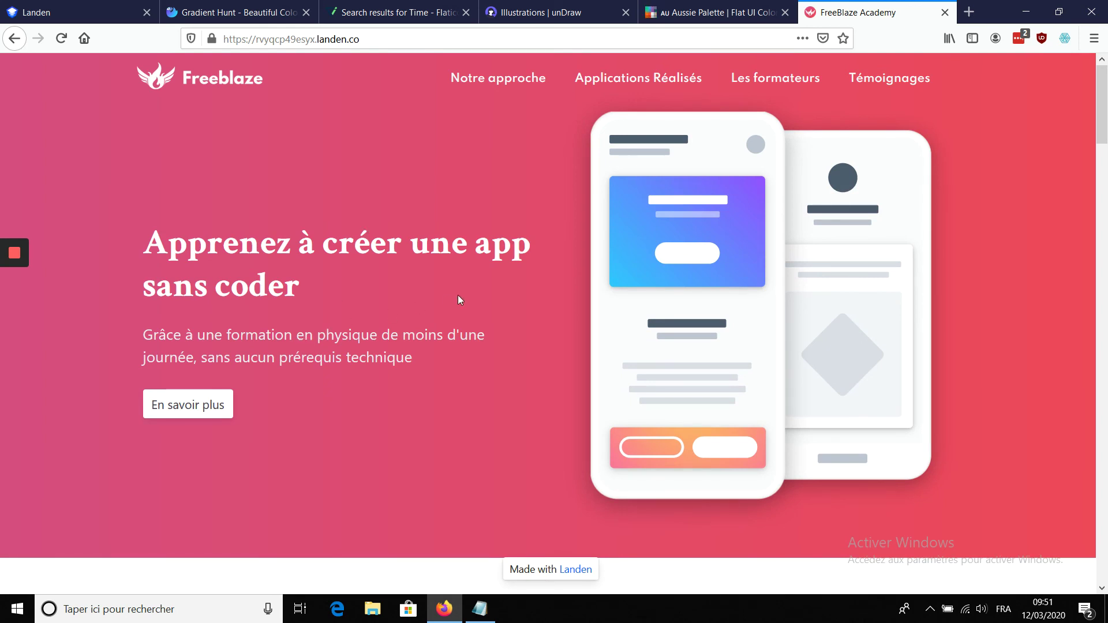
- Test the hero's "En savoir plus" link on the published page and examine the features and "Applications réalisées en 3 heures" sections
scroll(458, 296, down, 4)
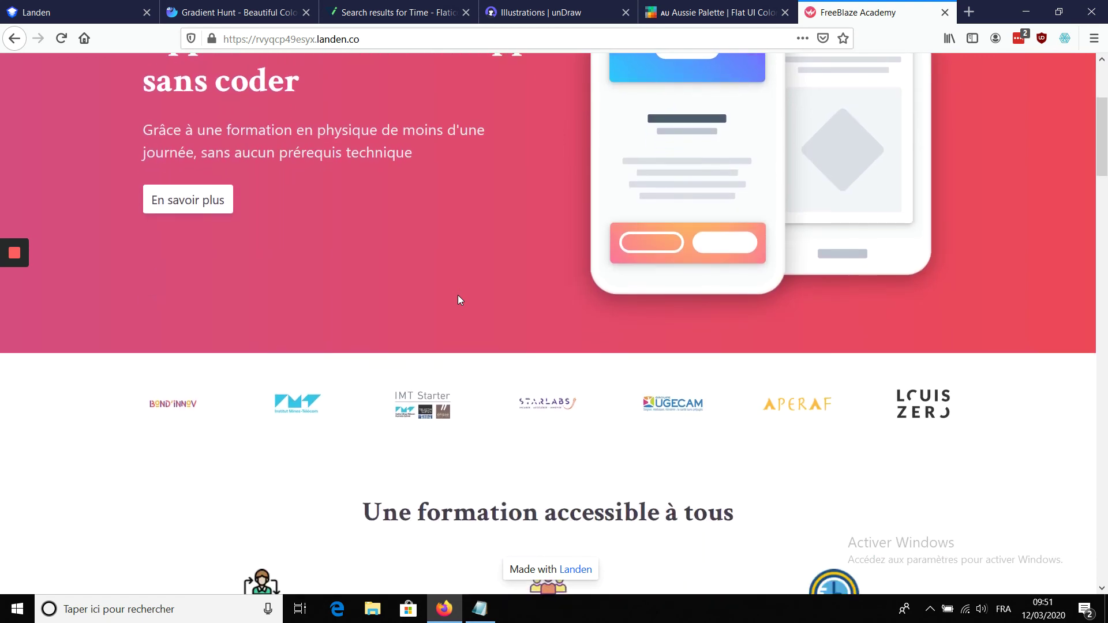
scroll(457, 297, down, 4)
scroll(457, 297, up, 8)
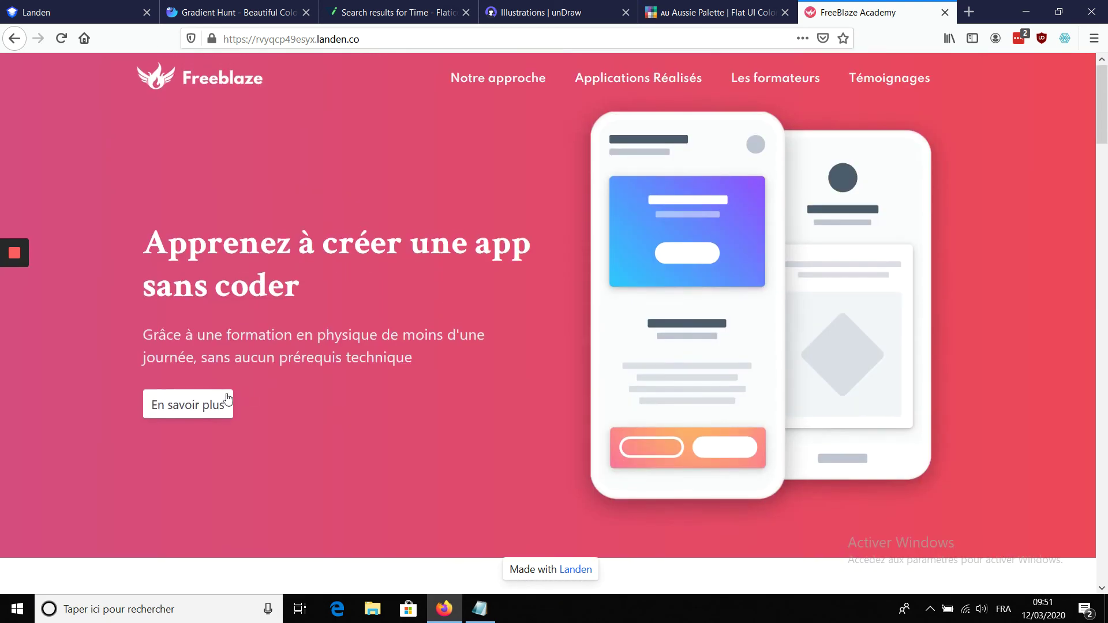
click(226, 401)
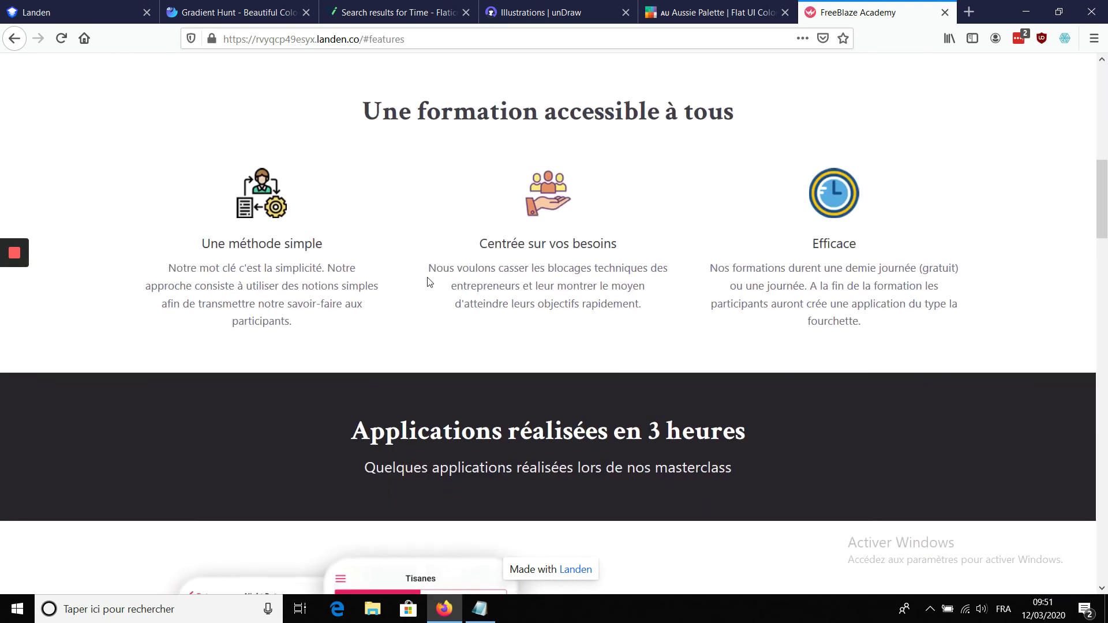
scroll(424, 285, down, 5)
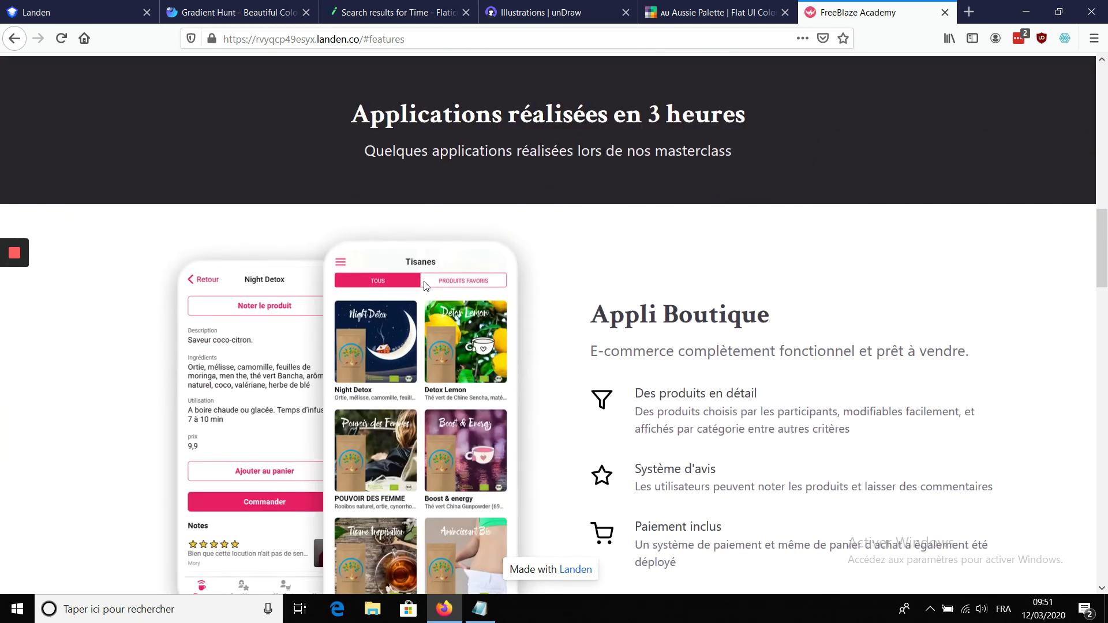